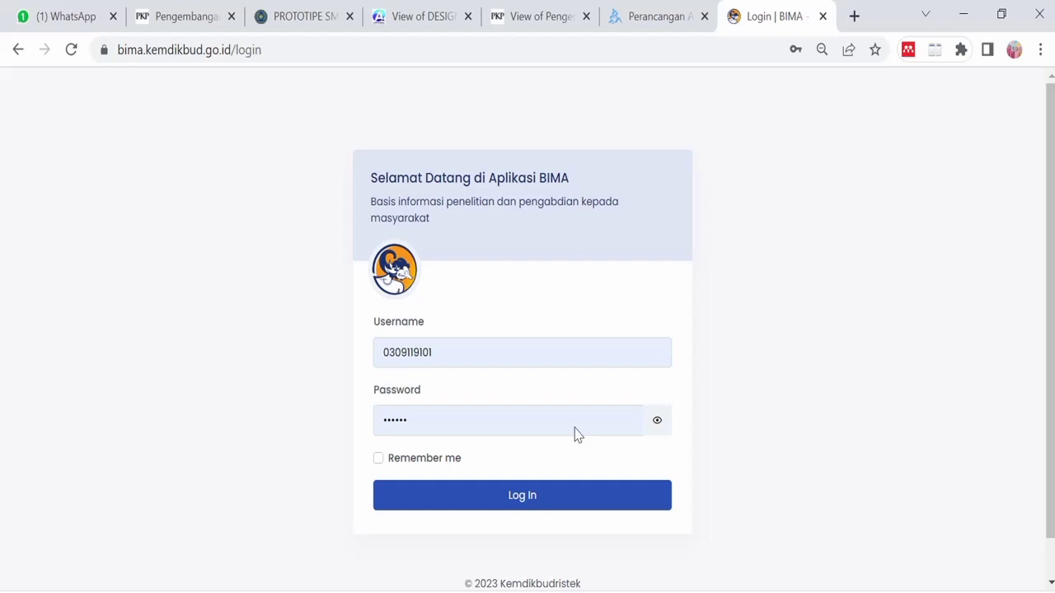
# - Log in to BIMA to reach the Dasbor Pengusul and its Pengabdian menu
pyautogui.click(517, 517)
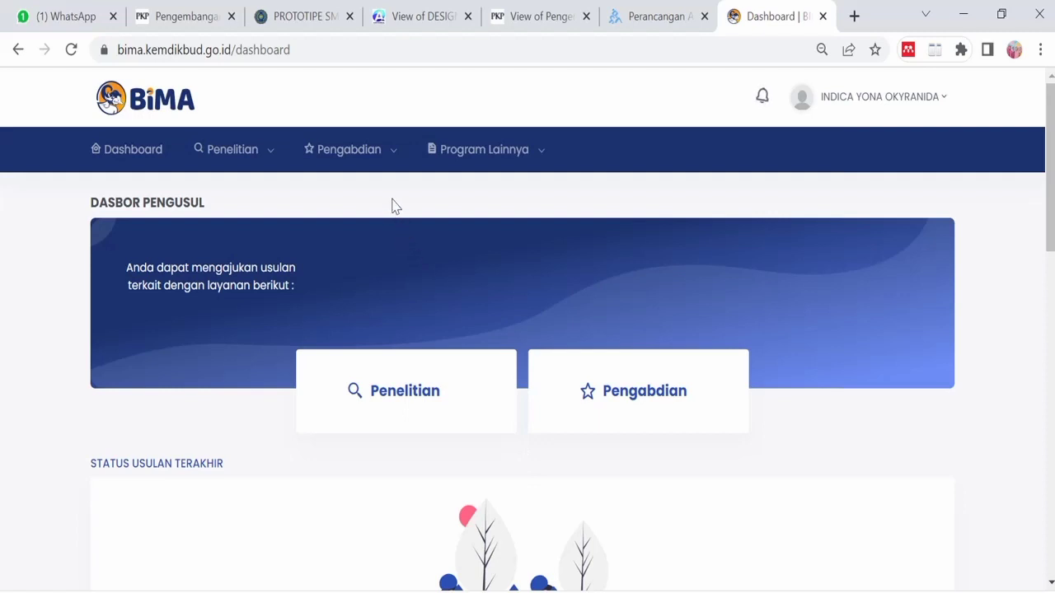
pyautogui.moveTo(393, 158)
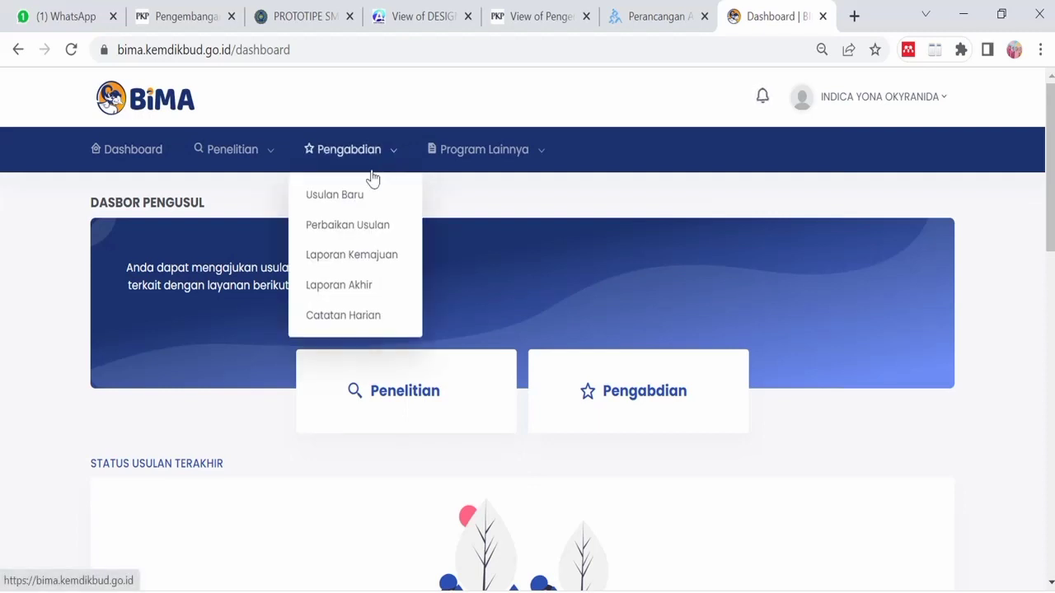
# - Start a new Pengabdian proposal via Usulan Baru and dismiss the Info Eligibilitas summary
pyautogui.click(353, 198)
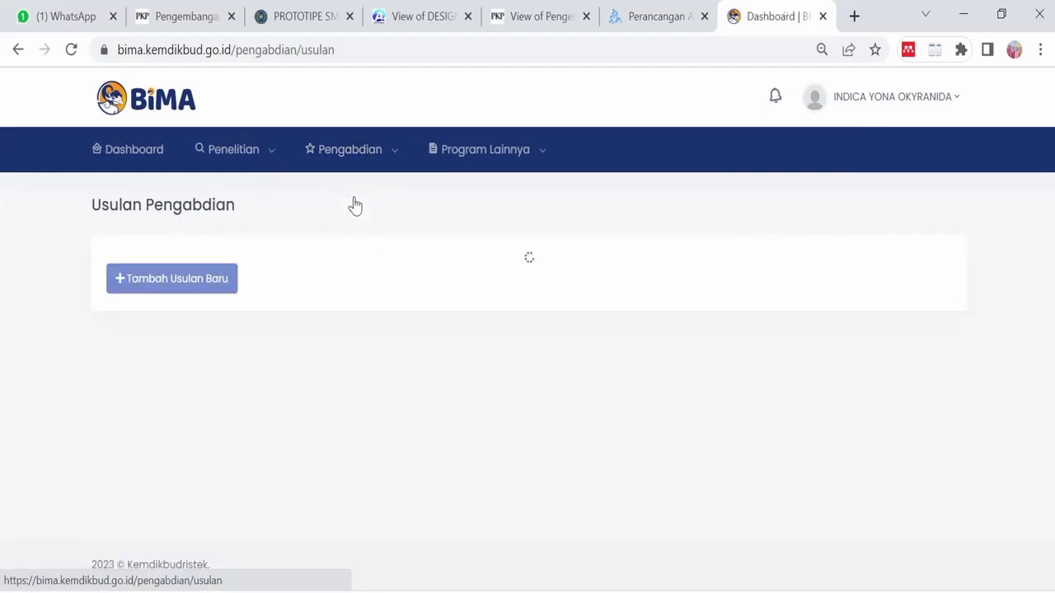
pyautogui.click(200, 275)
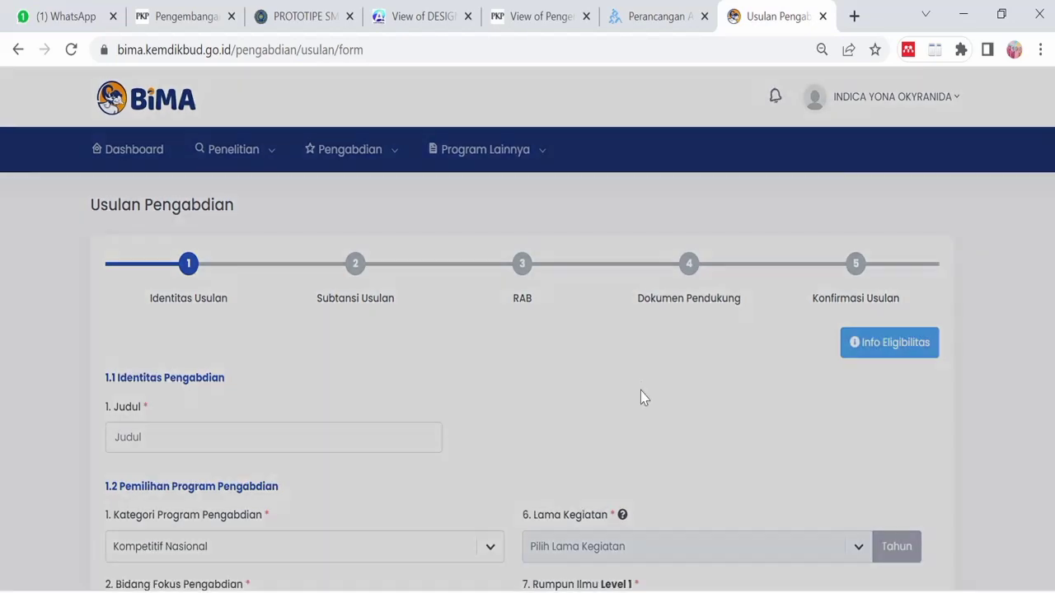
pyautogui.scroll(-2, 618, 381)
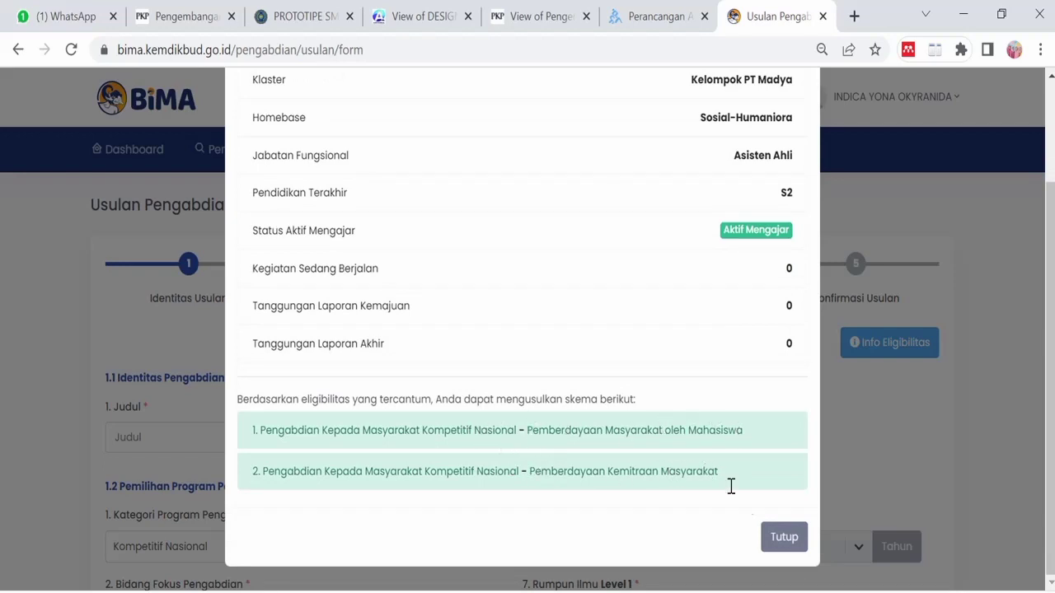
pyautogui.click(781, 538)
# - Enter 'Optimalisasi penggunaan alat pertanian' as the proposal's Judul
pyautogui.click(396, 443)
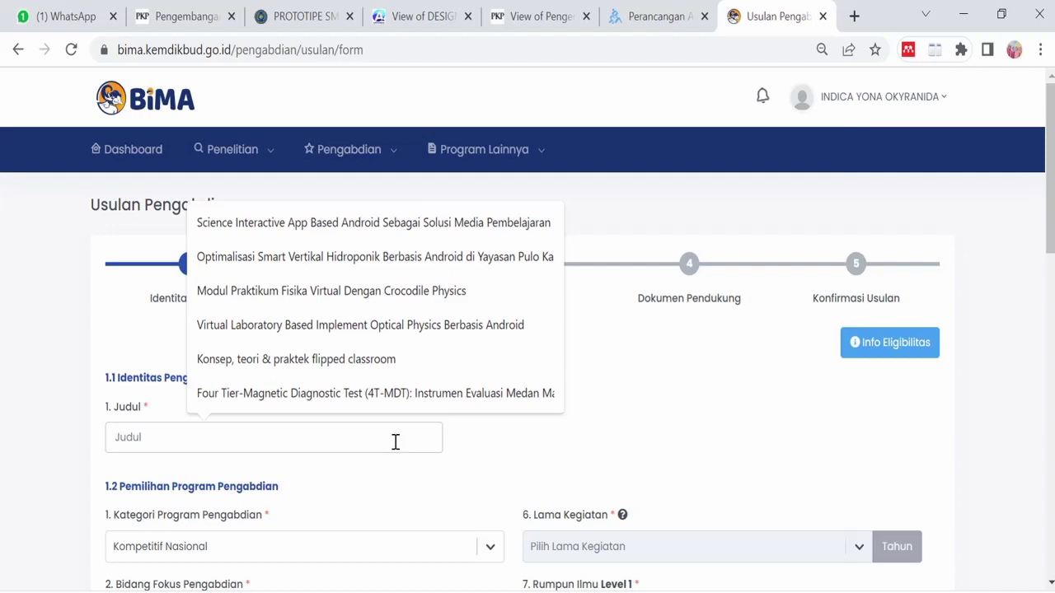
pyautogui.write('Optimalisasi')
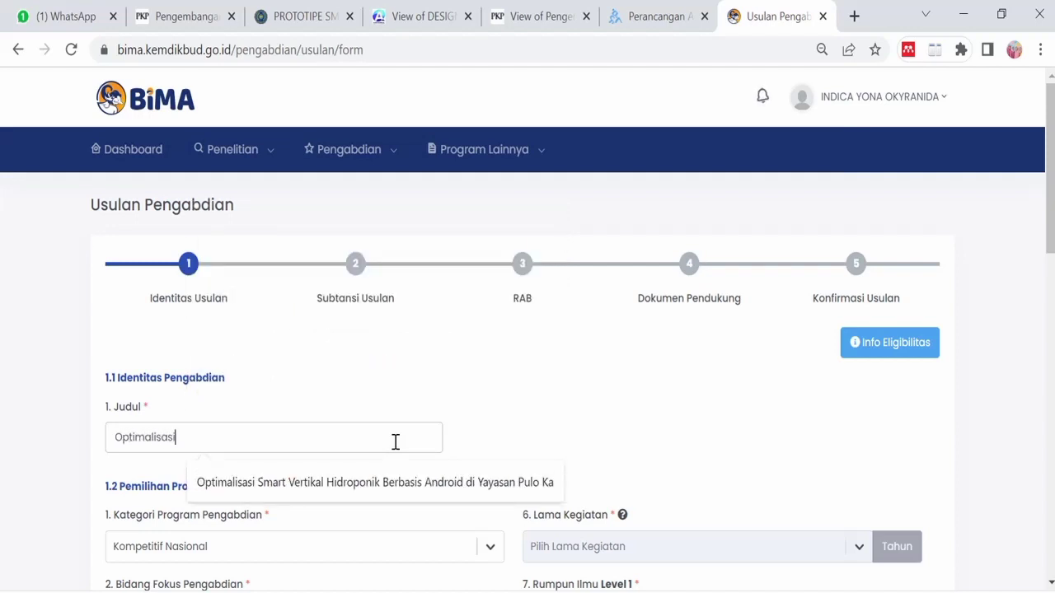
pyautogui.write(' penggunaan')
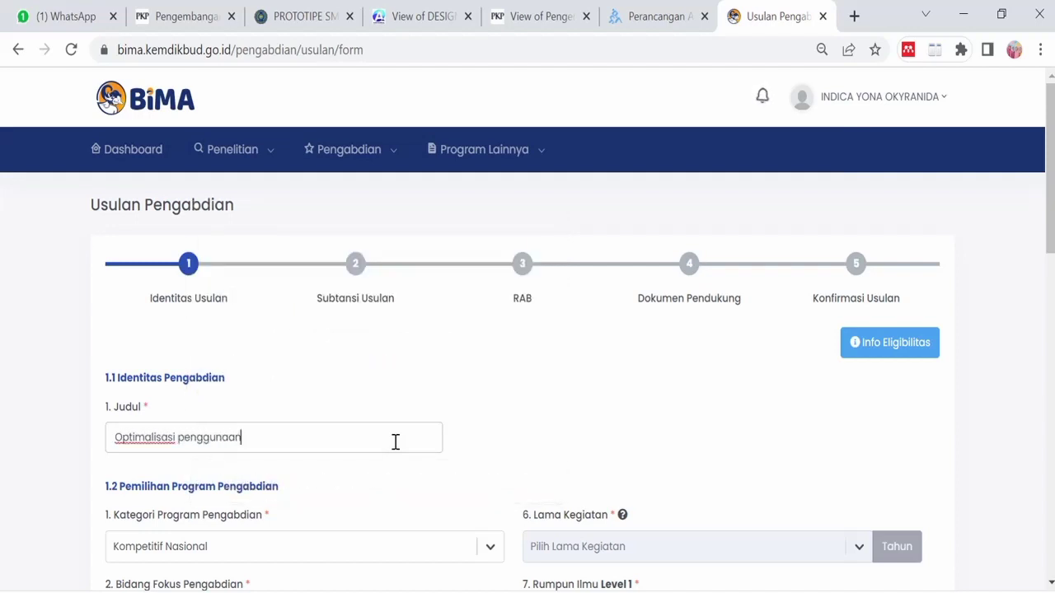
pyautogui.write(' alat pertanian')
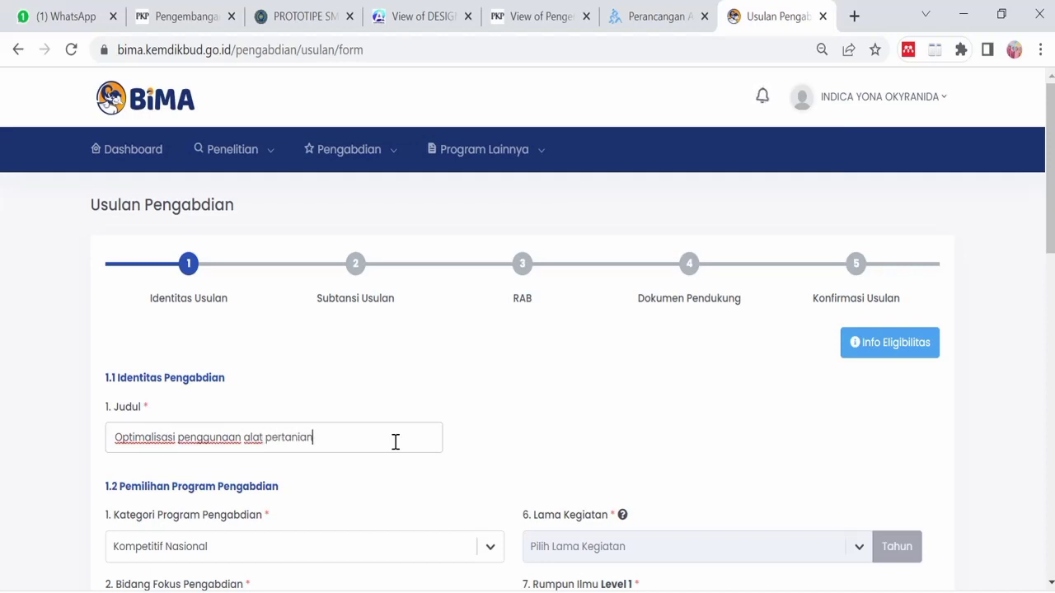
pyautogui.scroll(-2, 384, 508)
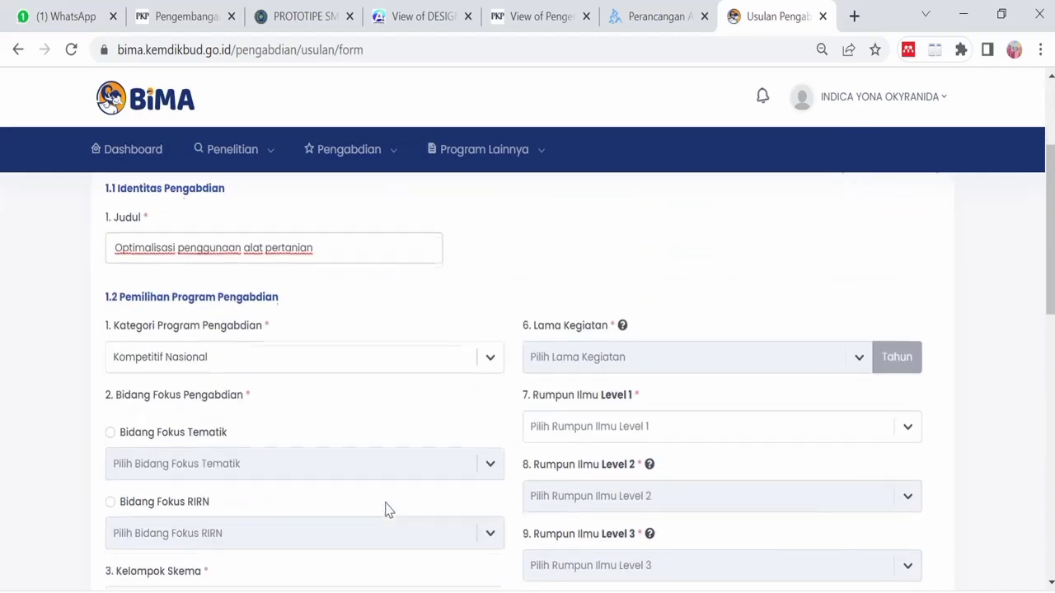
# - Keep Kompetitif Nasional as the program category and set the RIRN focus area to Pangan
pyautogui.click(467, 373)
pyautogui.click(441, 402)
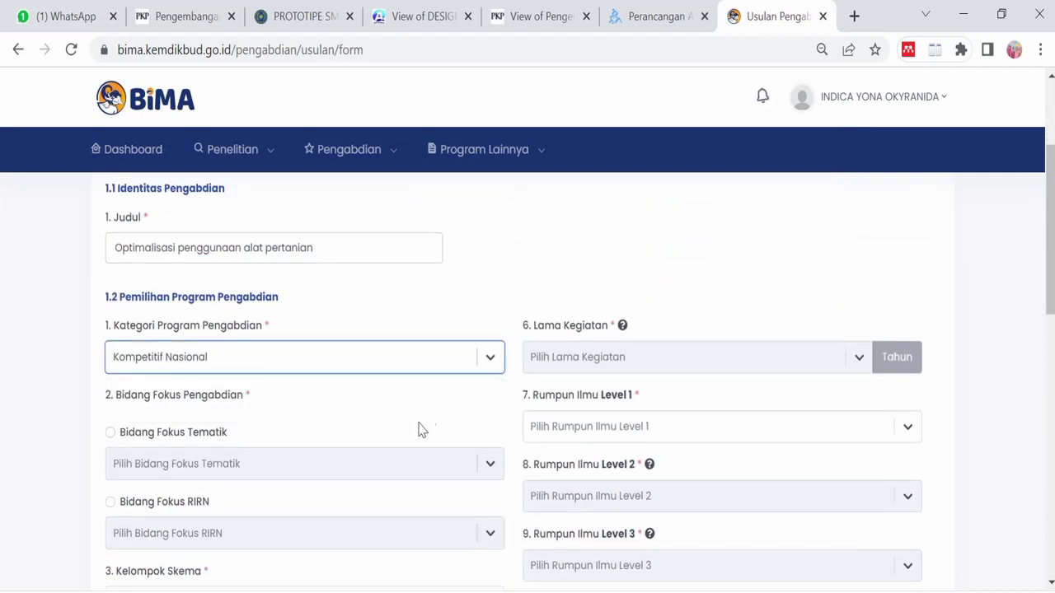
pyautogui.click(110, 433)
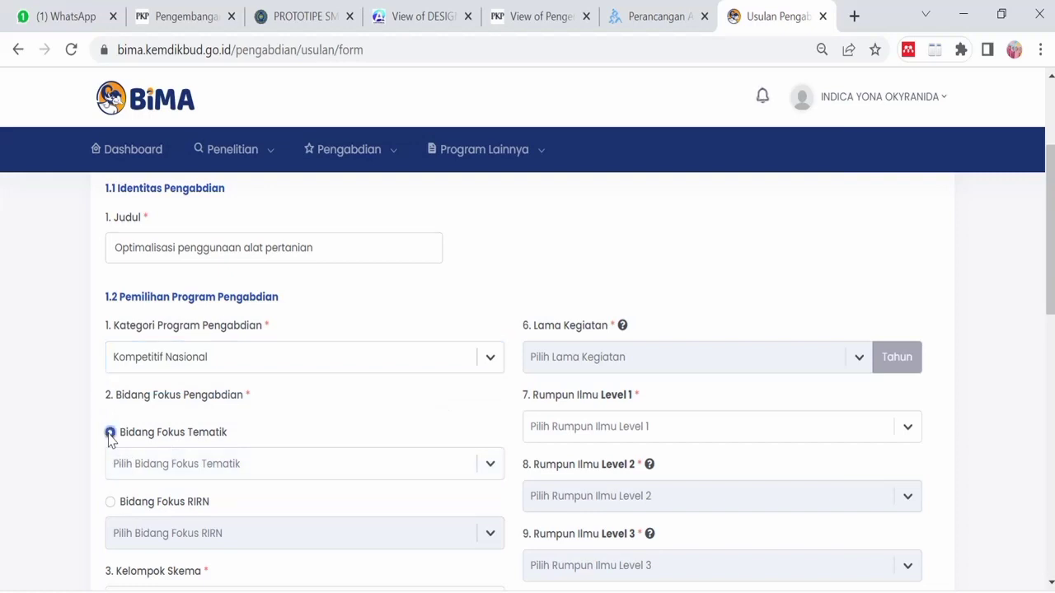
pyautogui.scroll(-1, 152, 465)
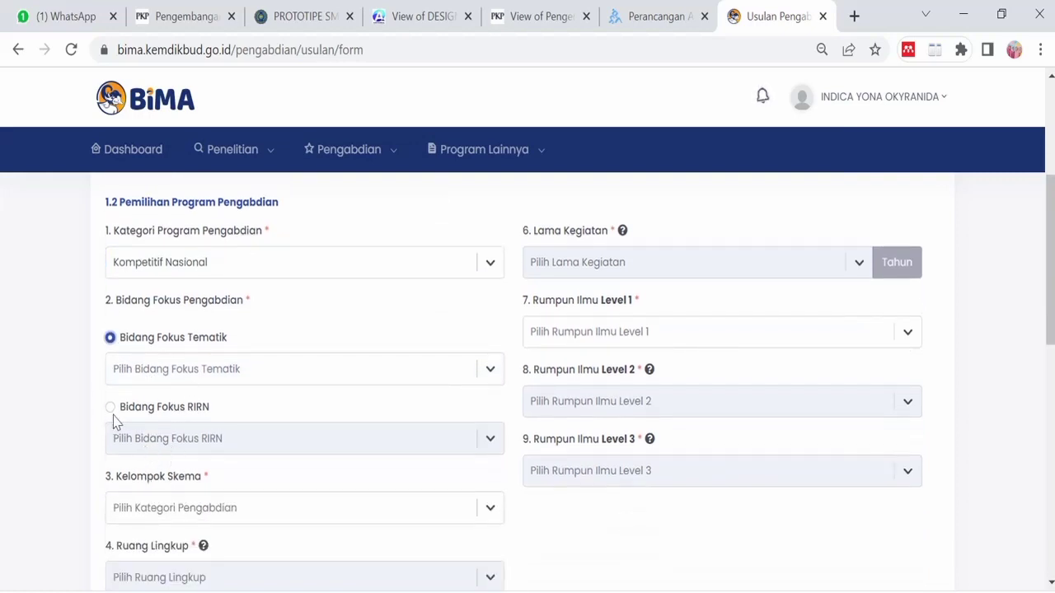
pyautogui.click(112, 410)
pyautogui.click(136, 445)
pyautogui.scroll(-2, 136, 445)
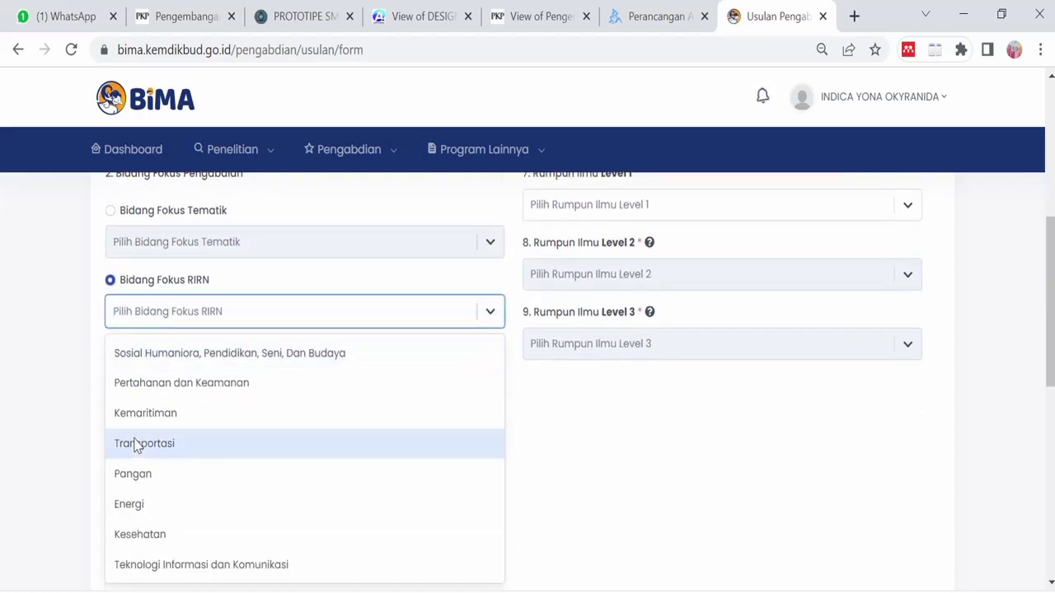
pyautogui.click(189, 485)
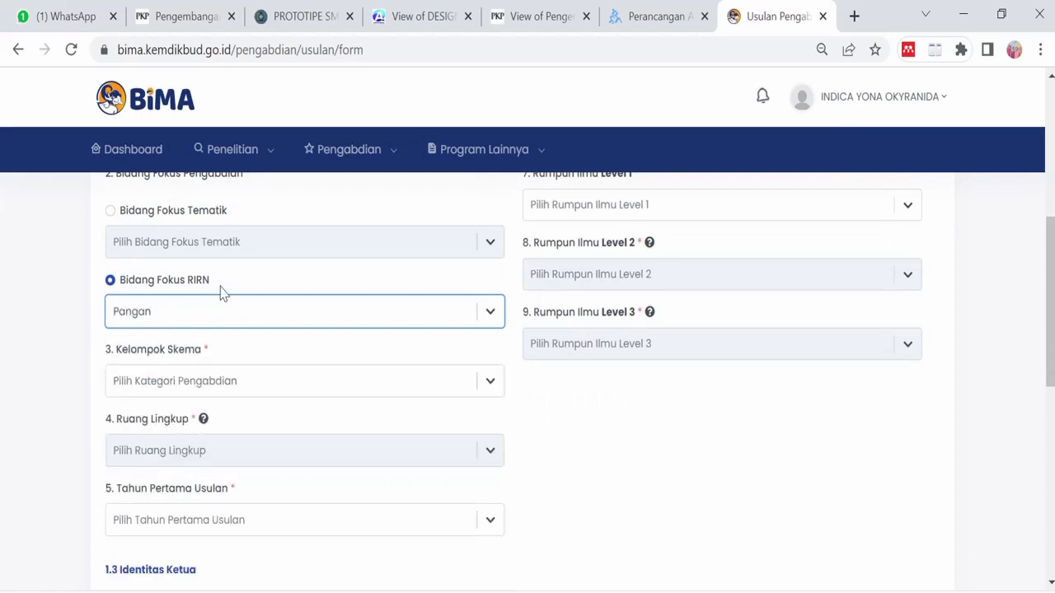
# - Check the thematic focus list, then reselect RIRN with Pangan as the focus area
pyautogui.click(111, 212)
pyautogui.click(198, 239)
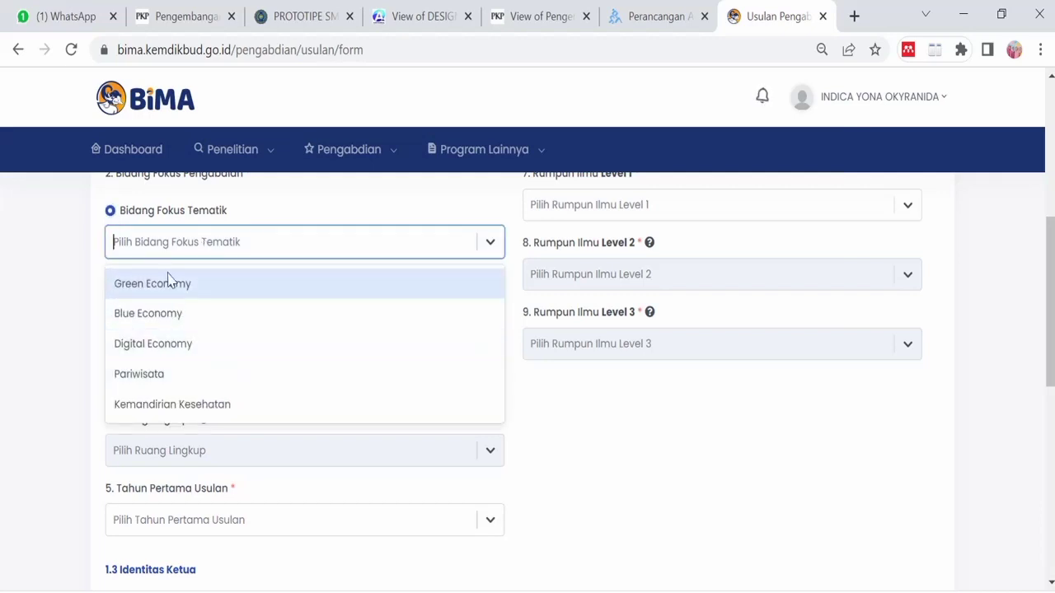
pyautogui.click(118, 219)
pyautogui.click(110, 280)
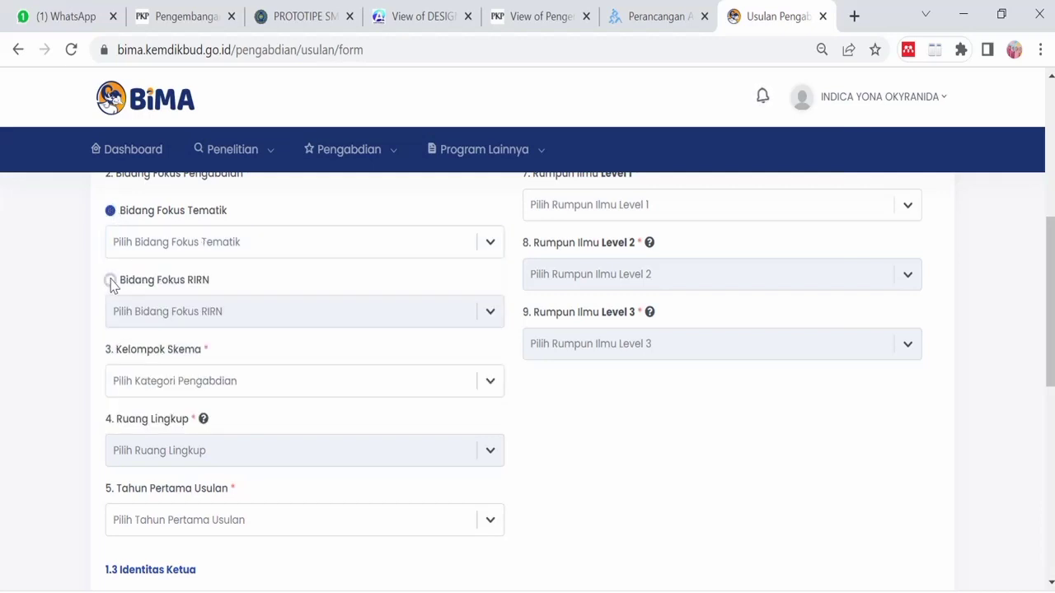
pyautogui.click(152, 310)
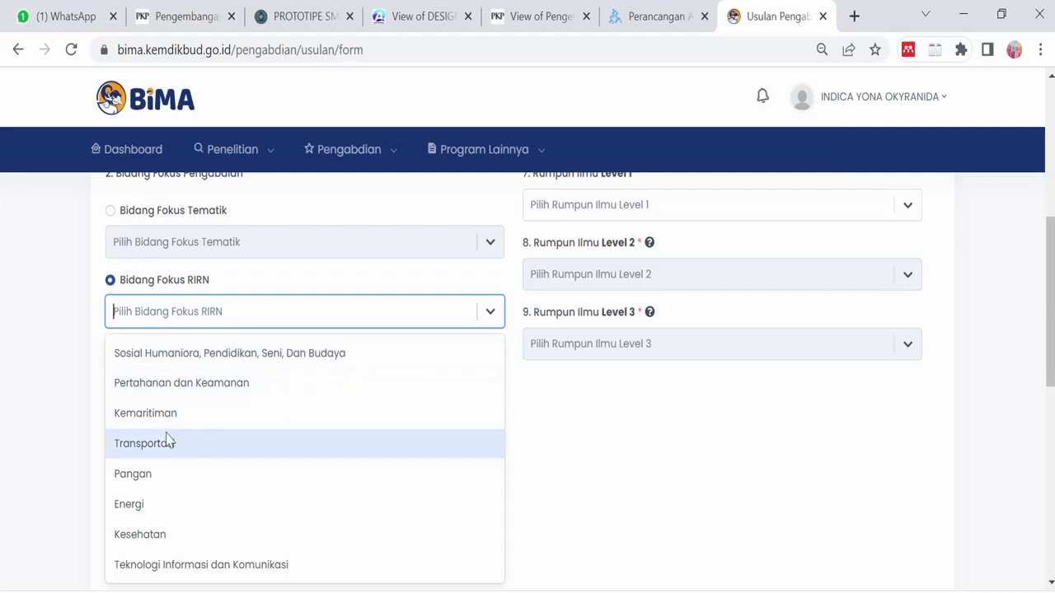
pyautogui.click(176, 478)
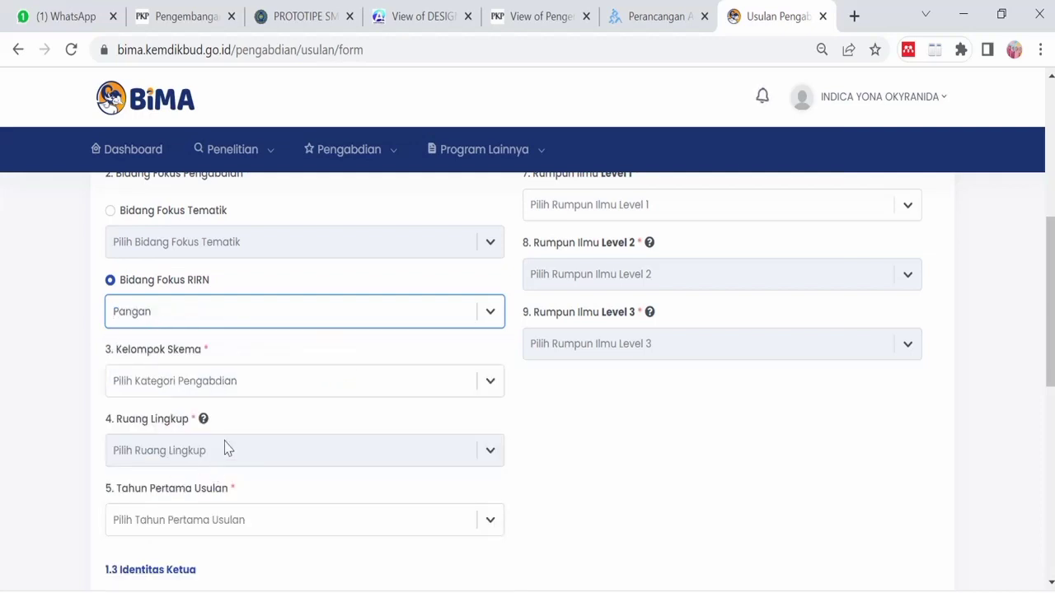
# - Choose scheme Pemberdayaan Berbasis Masyarakat, scope Pemberdayaan Kemitraan Masyarakat, and first year 2023
pyautogui.click(492, 382)
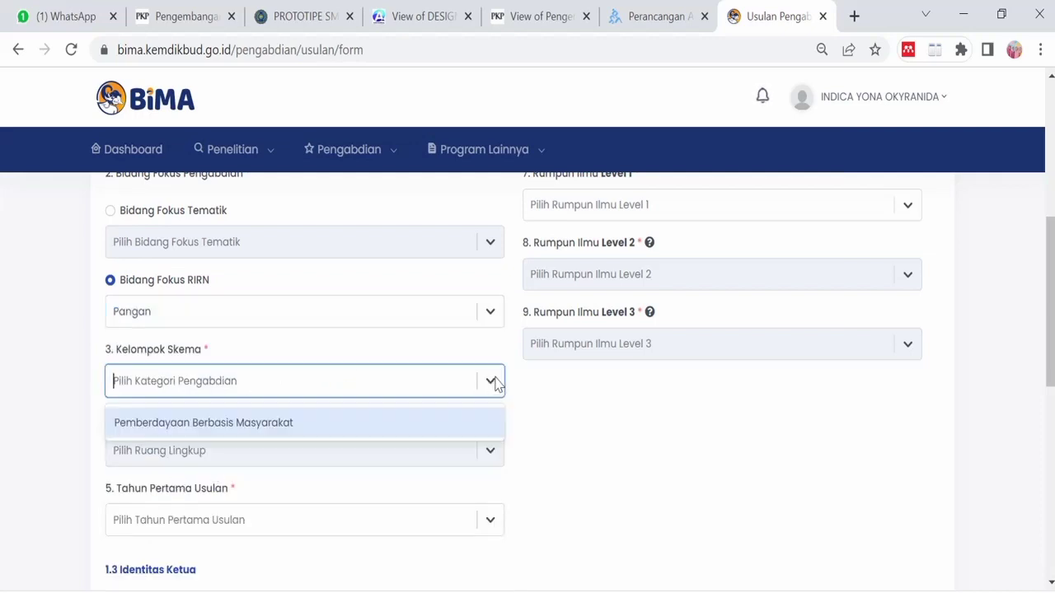
pyautogui.click(370, 428)
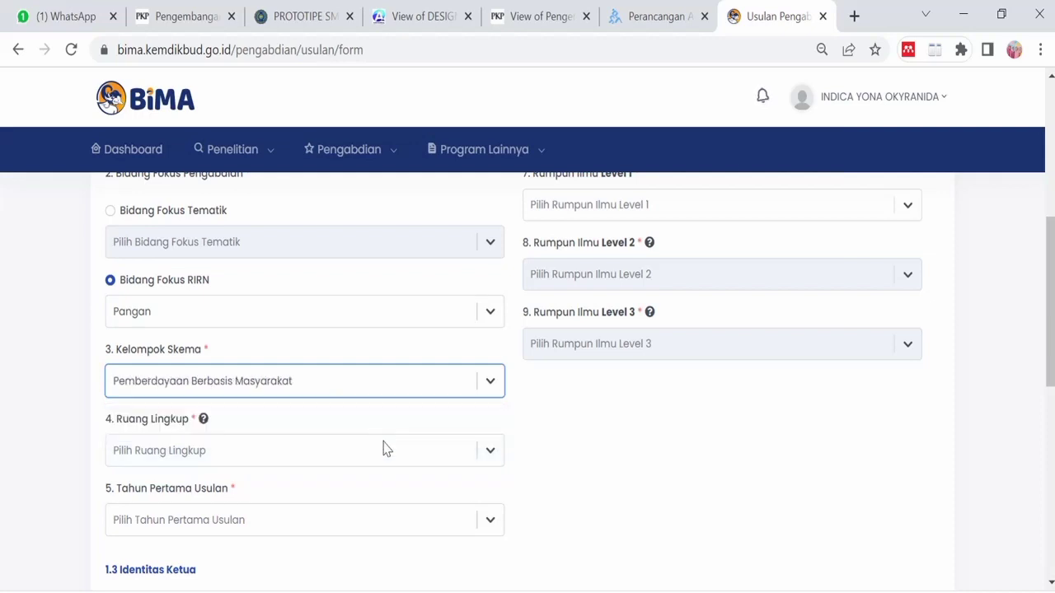
pyautogui.scroll(-2, 383, 449)
pyautogui.click(491, 356)
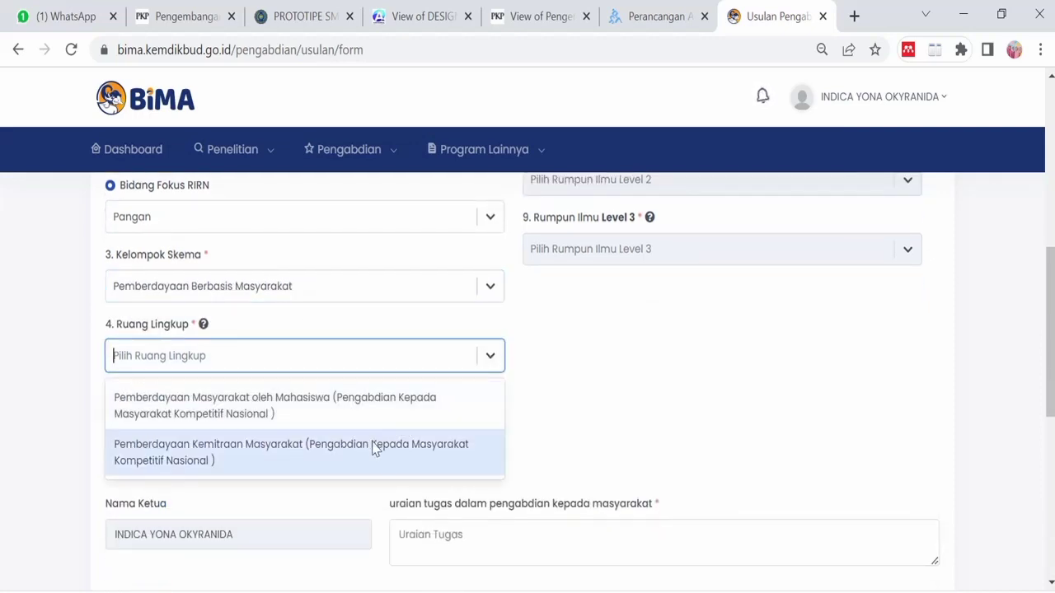
pyautogui.click(278, 462)
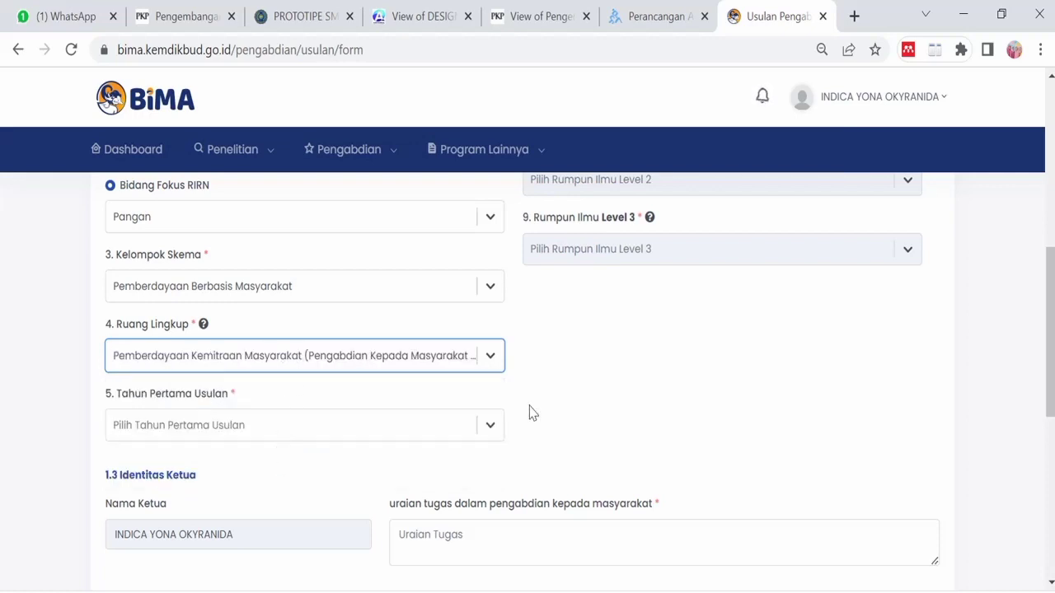
pyautogui.click(487, 425)
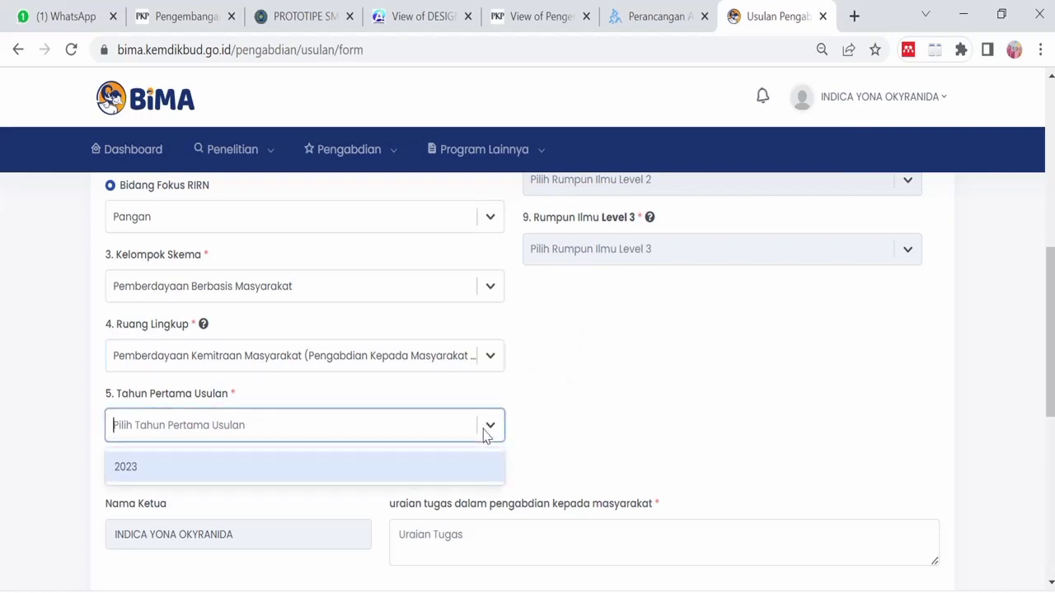
pyautogui.click(313, 468)
pyautogui.scroll(-1, 277, 454)
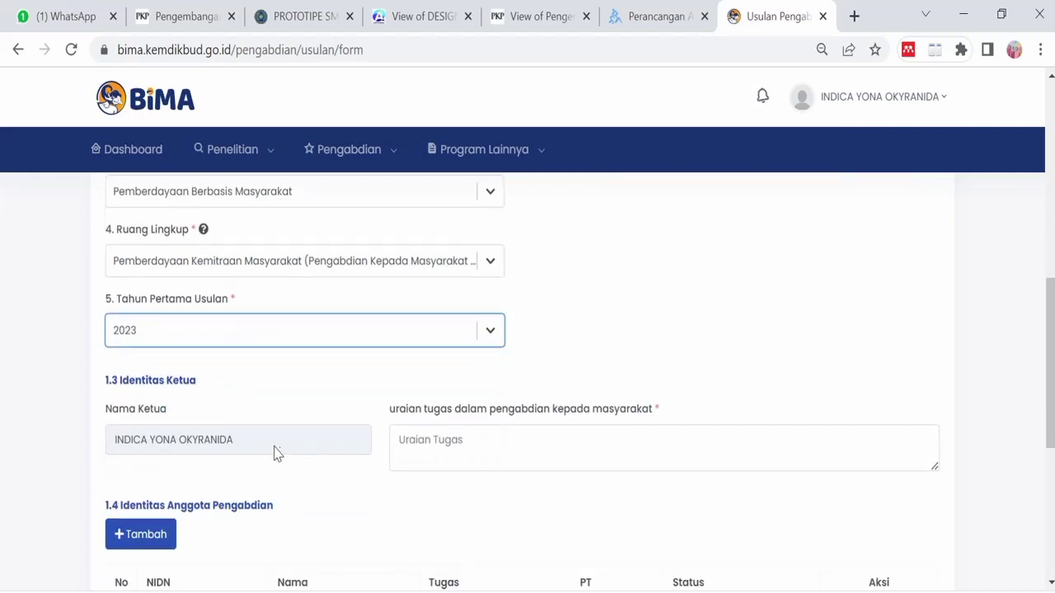
# - Write the leader's tasks: 'Mengorganisir tim, Membuat desain alat, Melakukan pelatihan ke mitra'
pyautogui.click(470, 443)
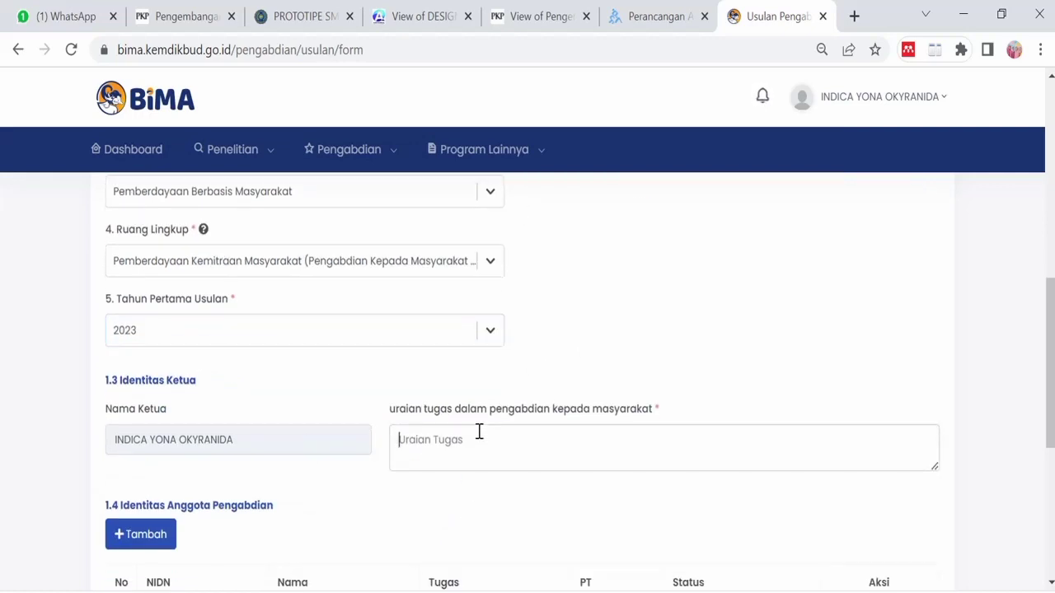
pyautogui.write('Mengorga')
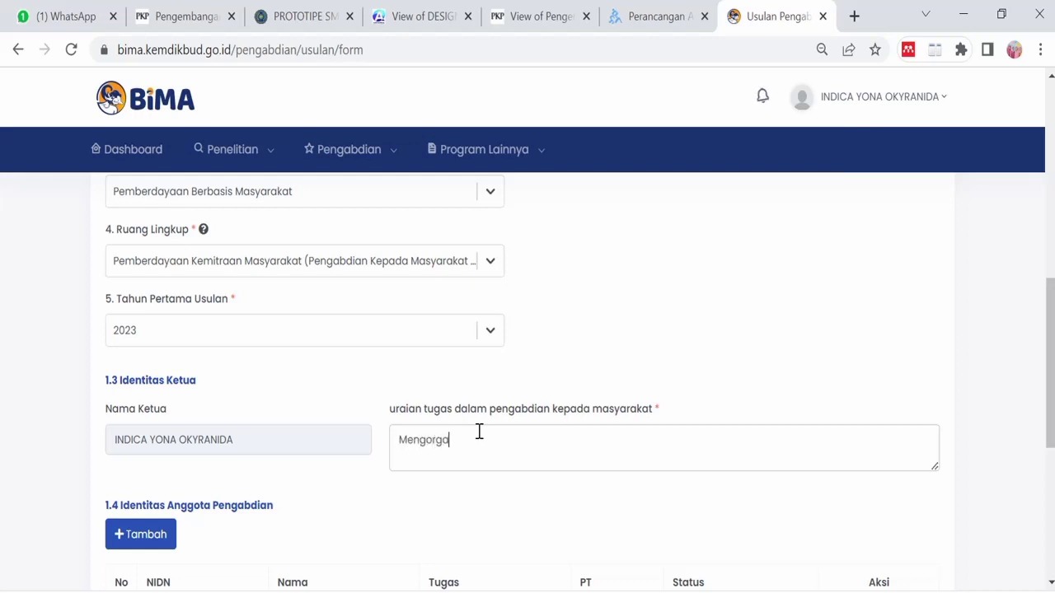
pyautogui.press('BackSpace')
pyautogui.press('BackSpace')
pyautogui.press('BackSpace')
pyautogui.write('ngorganisir tim, Membuat ')
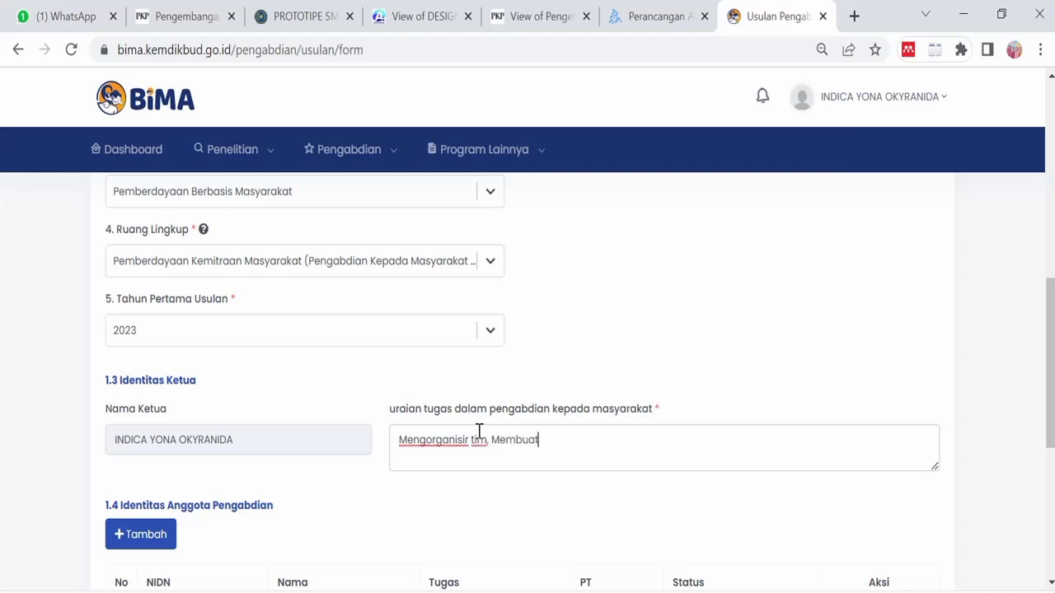
pyautogui.write('desain alat,')
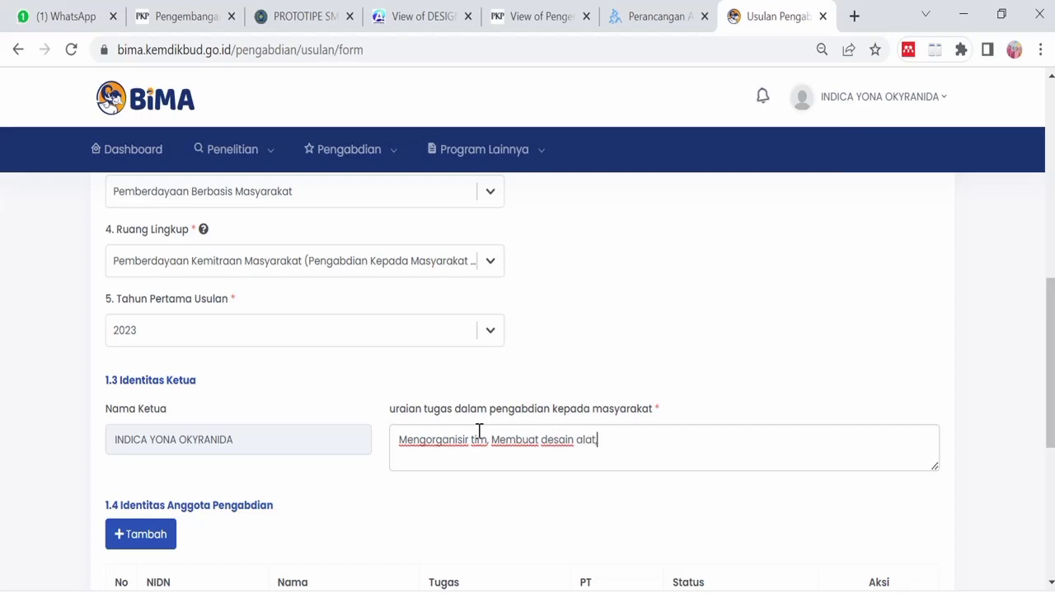
pyautogui.write(' Melakukan pelatihan ke mitra')
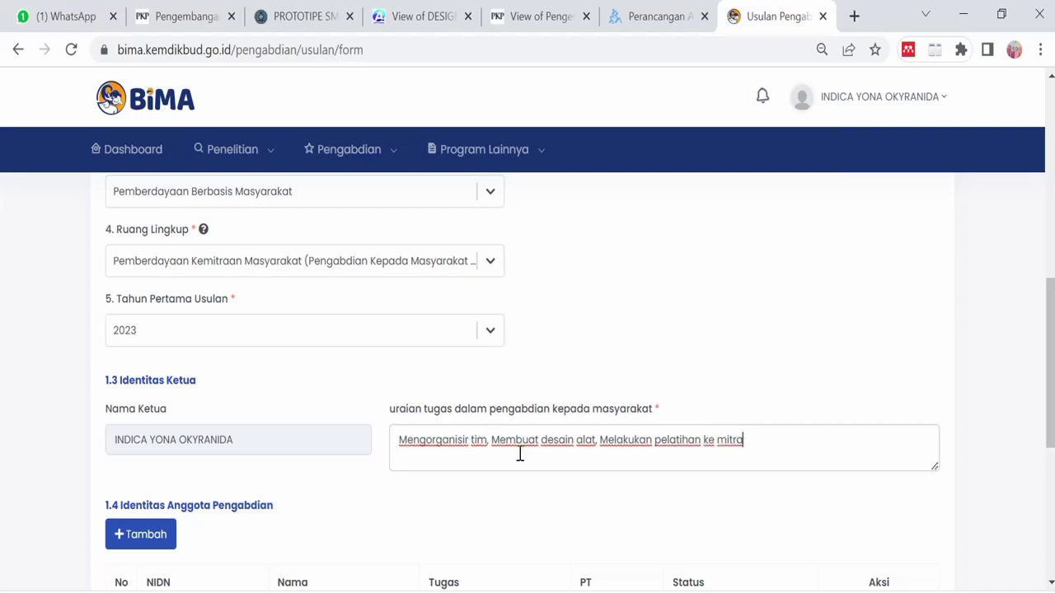
pyautogui.scroll(-3, 458, 482)
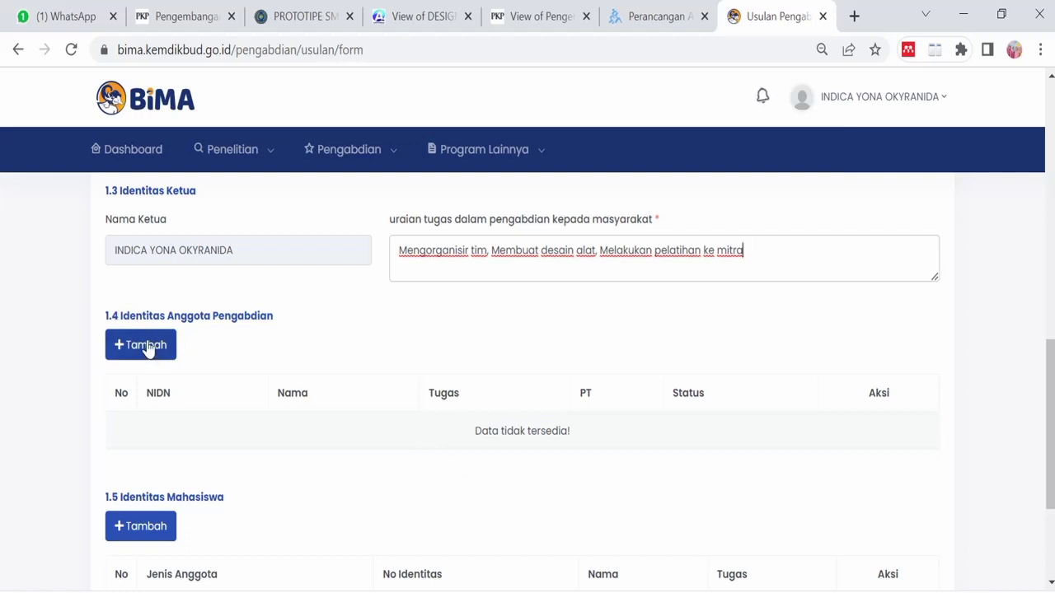
# - Open the team member form and look up the lecturer by NIDN, dismissing a Chrome notification
pyautogui.click(145, 348)
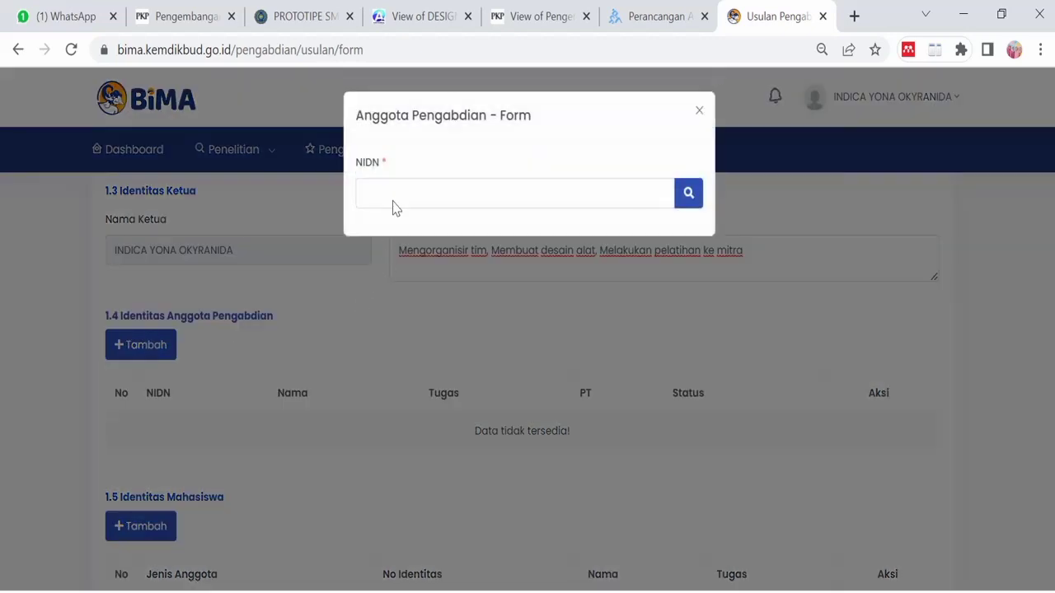
pyautogui.click(394, 196)
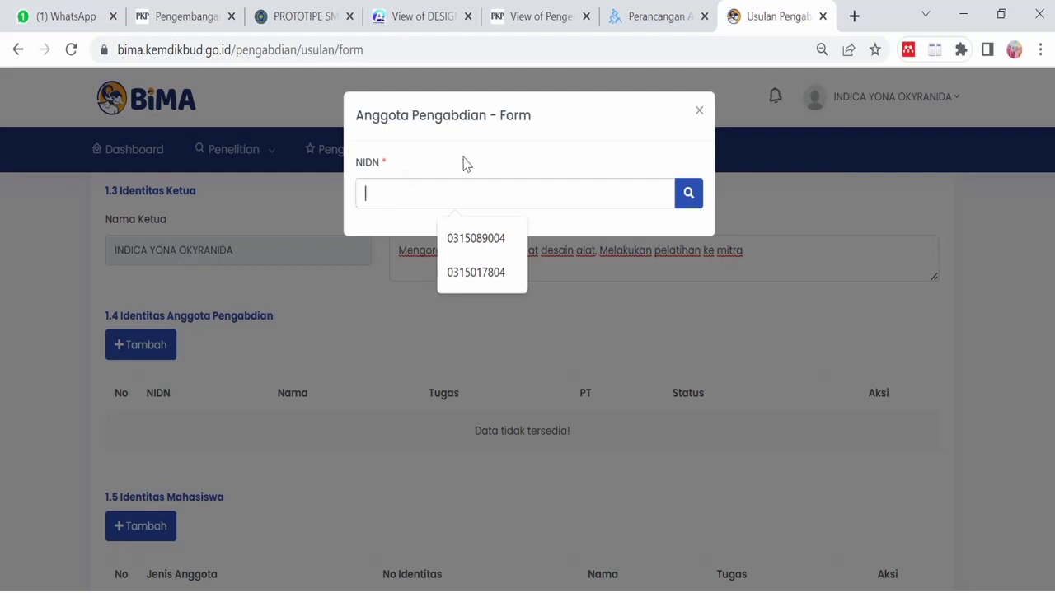
pyautogui.click(698, 110)
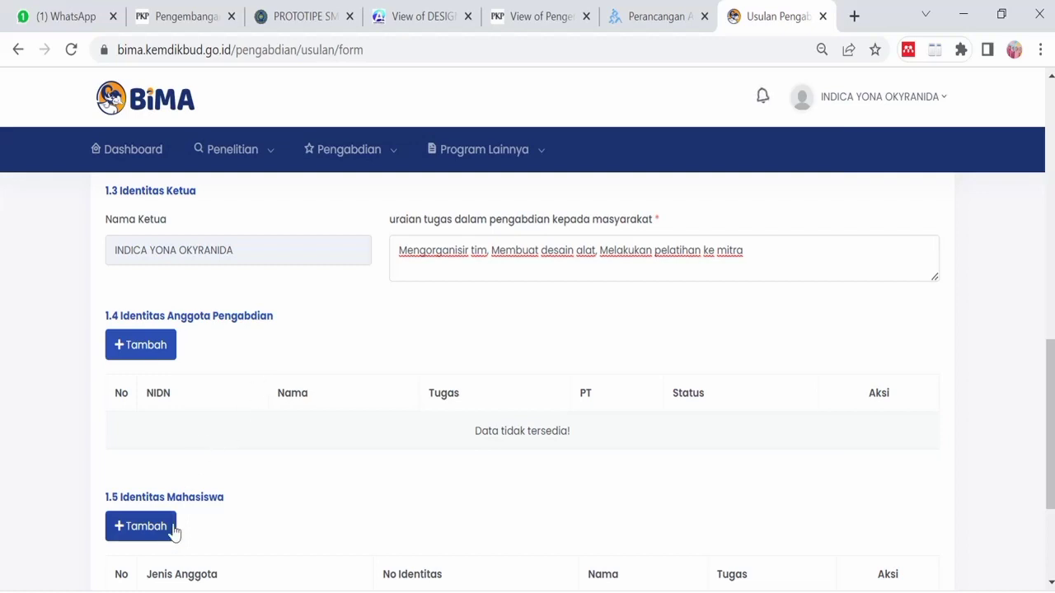
pyautogui.click(151, 354)
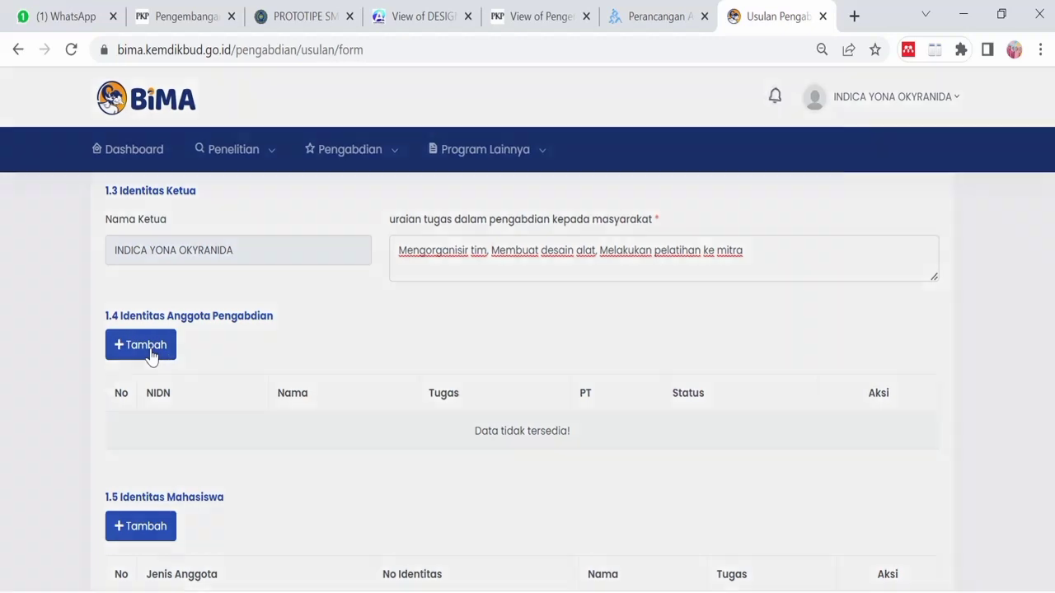
pyautogui.click(487, 197)
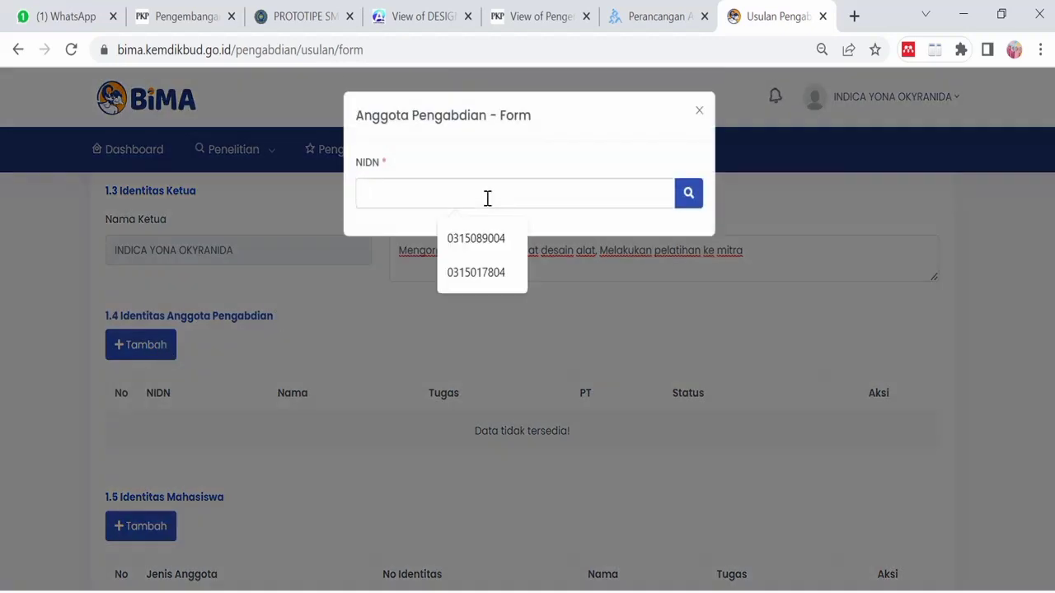
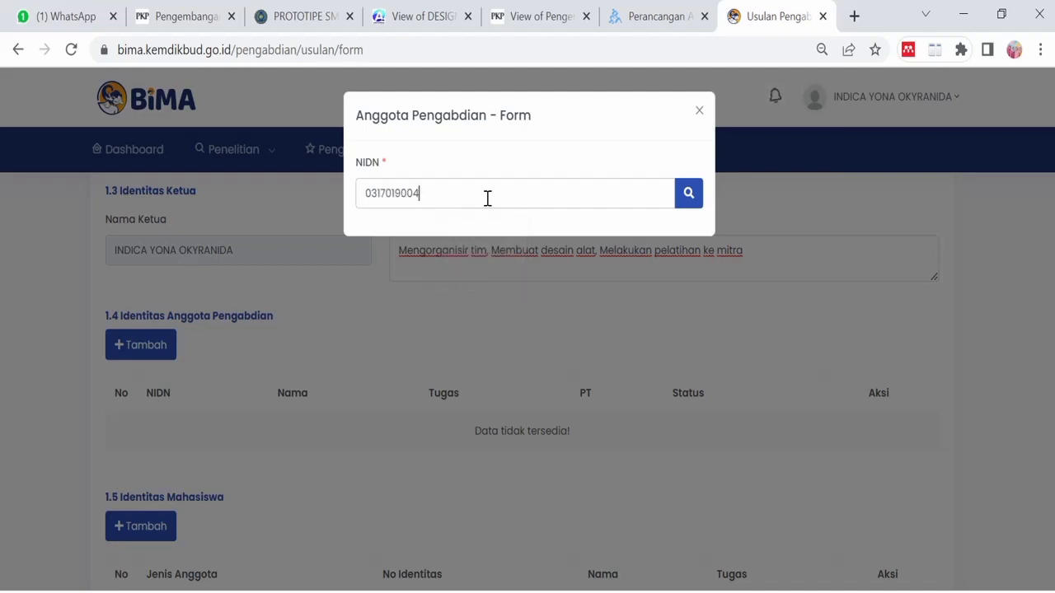
pyautogui.click(684, 198)
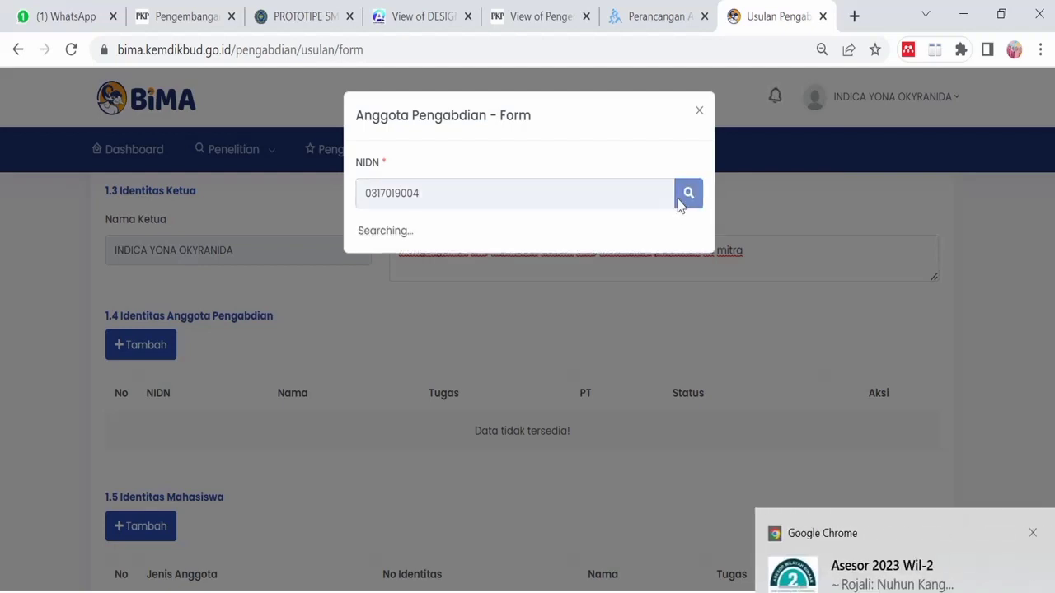
pyautogui.click(1022, 533)
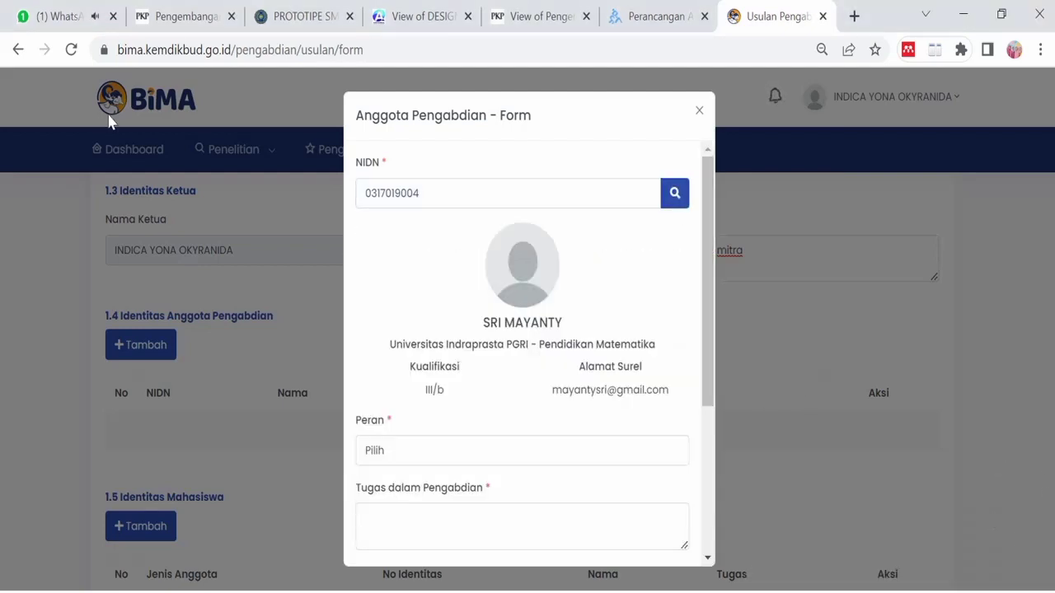
pyautogui.click(113, 16)
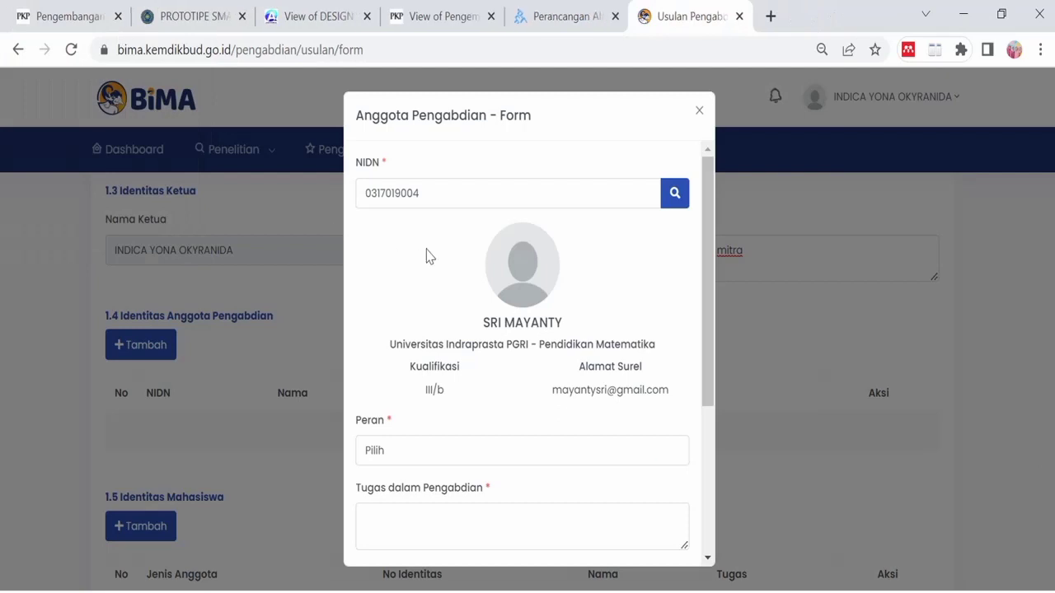
# - Make the lecturer an Anggota Pengusul tasked with 'Membuat alat, Melakukan sosialisasi'
pyautogui.click(392, 454)
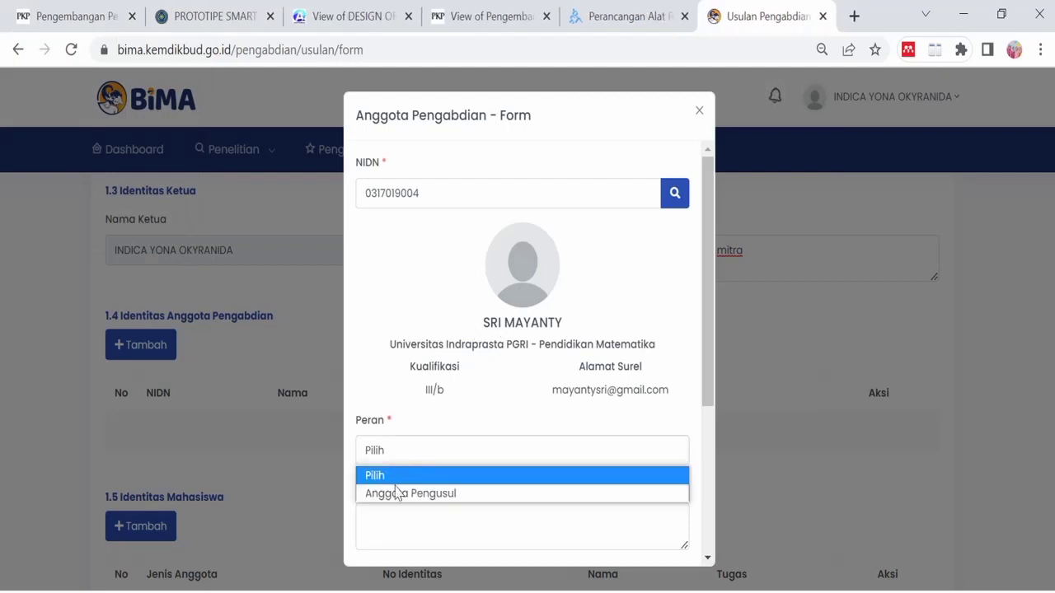
pyautogui.click(399, 496)
pyautogui.click(403, 516)
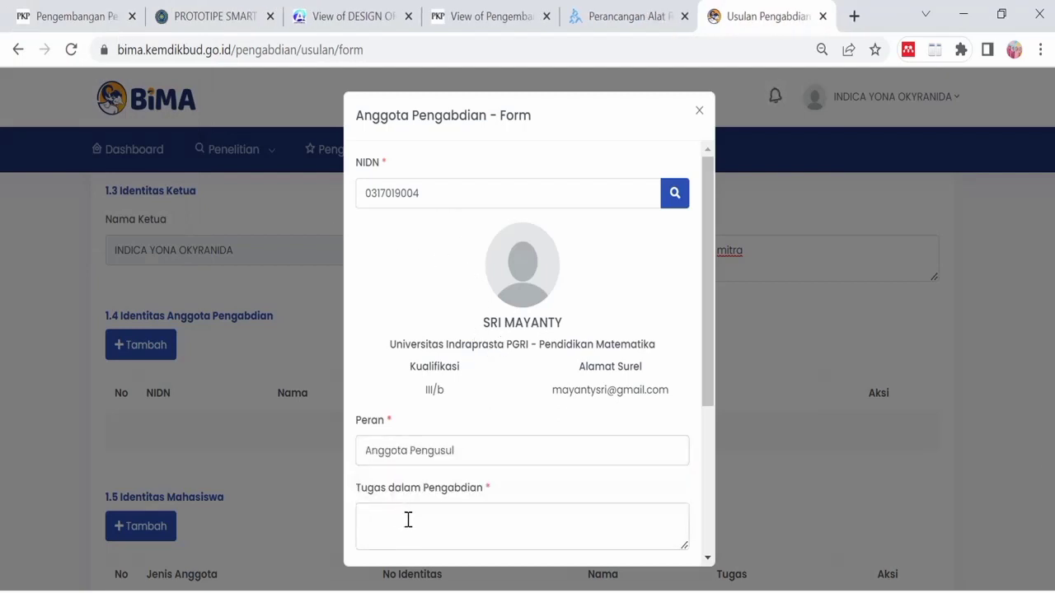
pyautogui.write('Membuat alat, M')
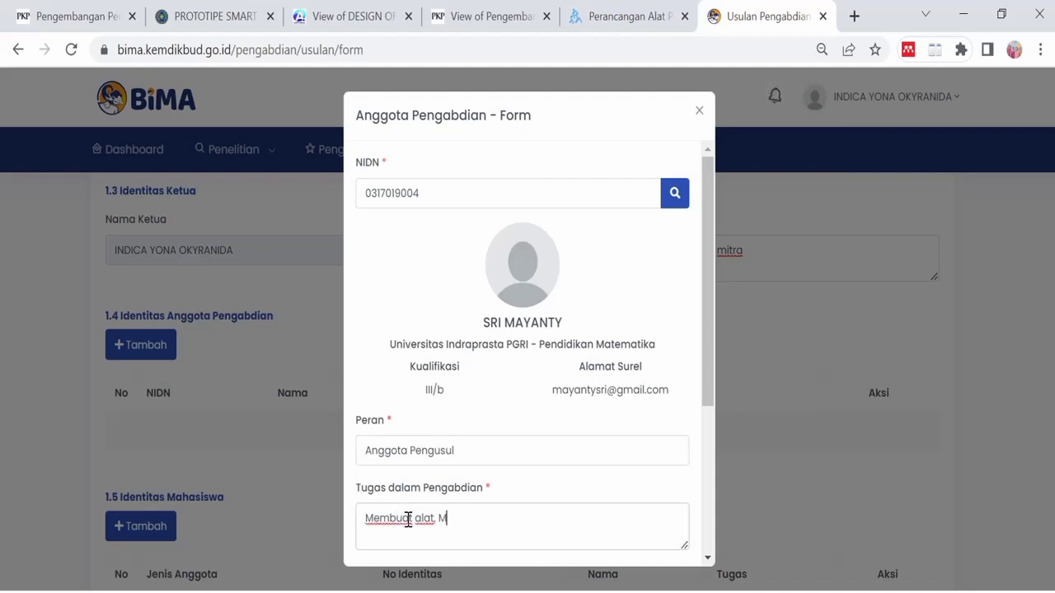
pyautogui.write('elakukan so')
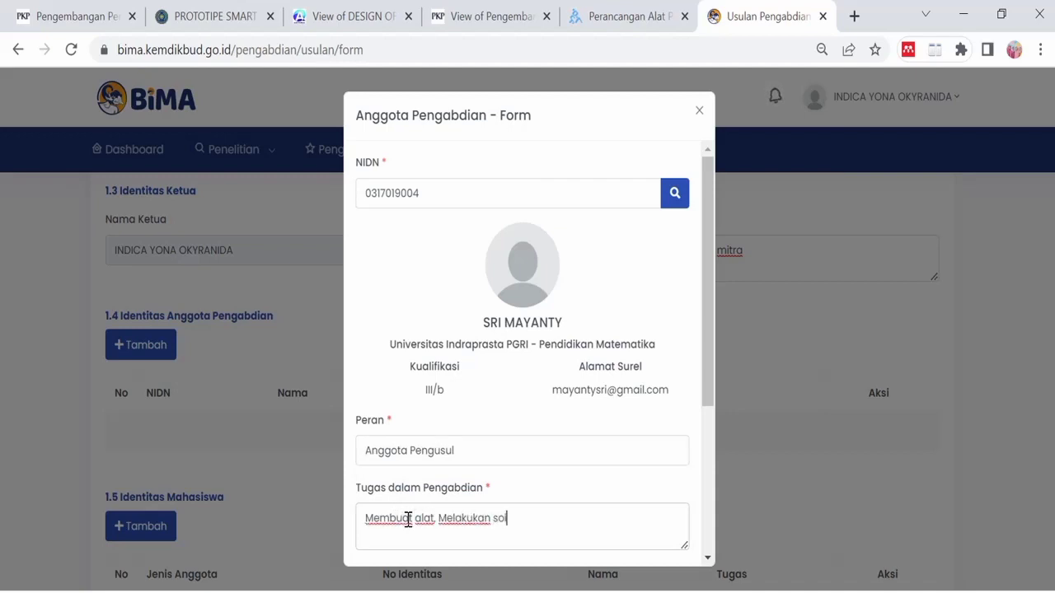
pyautogui.write('sialisasi')
pyautogui.scroll(-3, 412, 487)
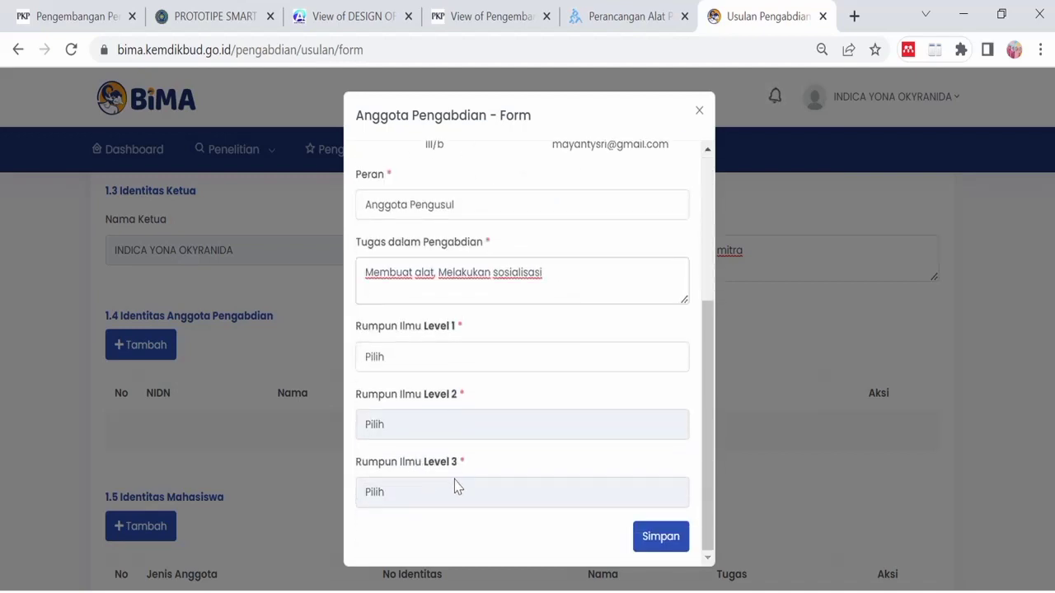
# - Set the member's Rumpun Ilmu to MIPA, ILMU IPA, Fisika and save the member
pyautogui.click(458, 364)
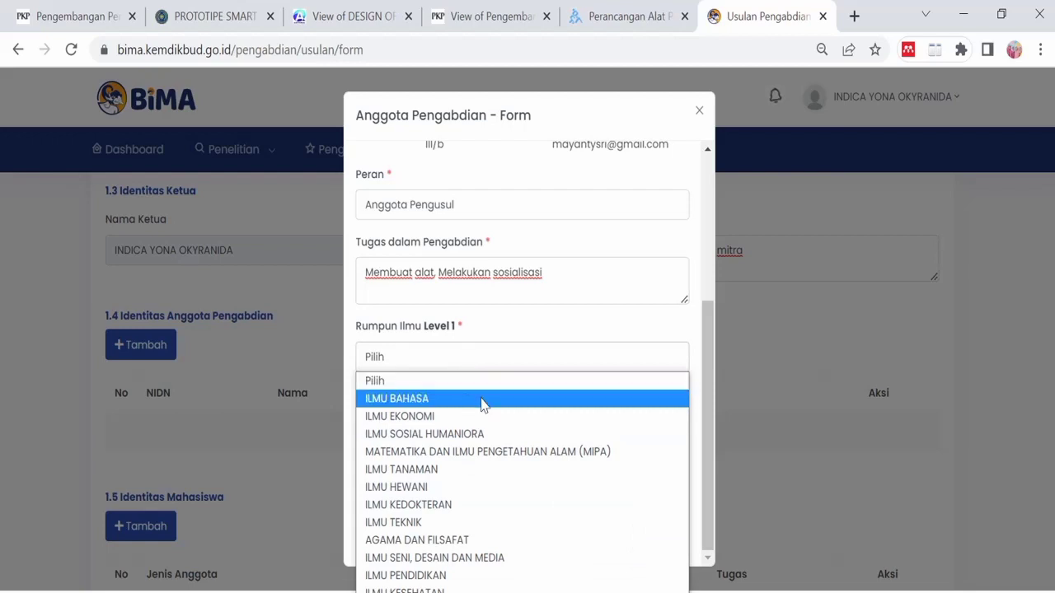
pyautogui.click(468, 453)
pyautogui.click(475, 423)
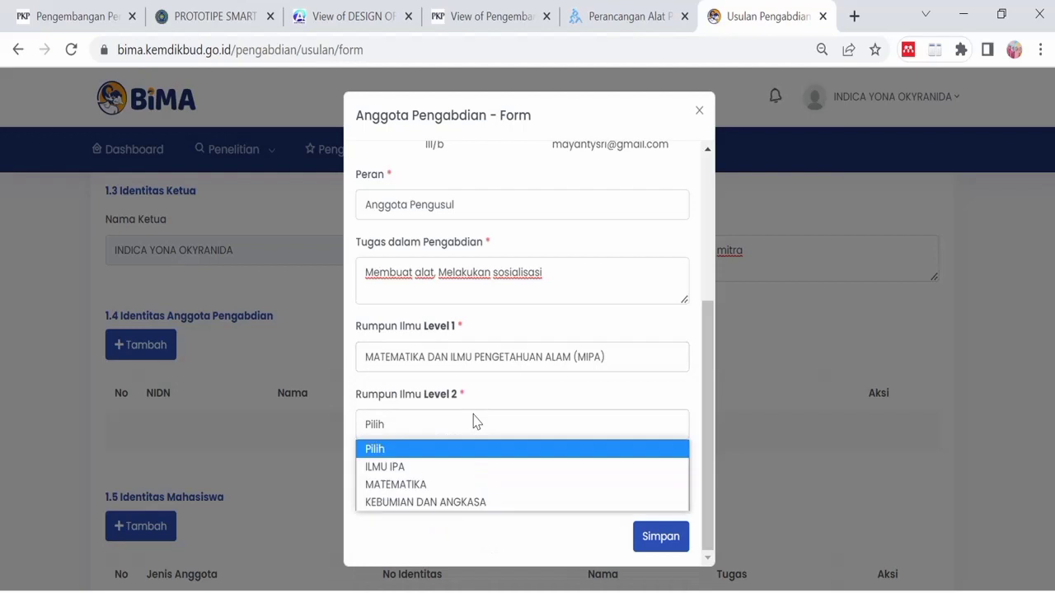
pyautogui.click(447, 467)
pyautogui.click(454, 492)
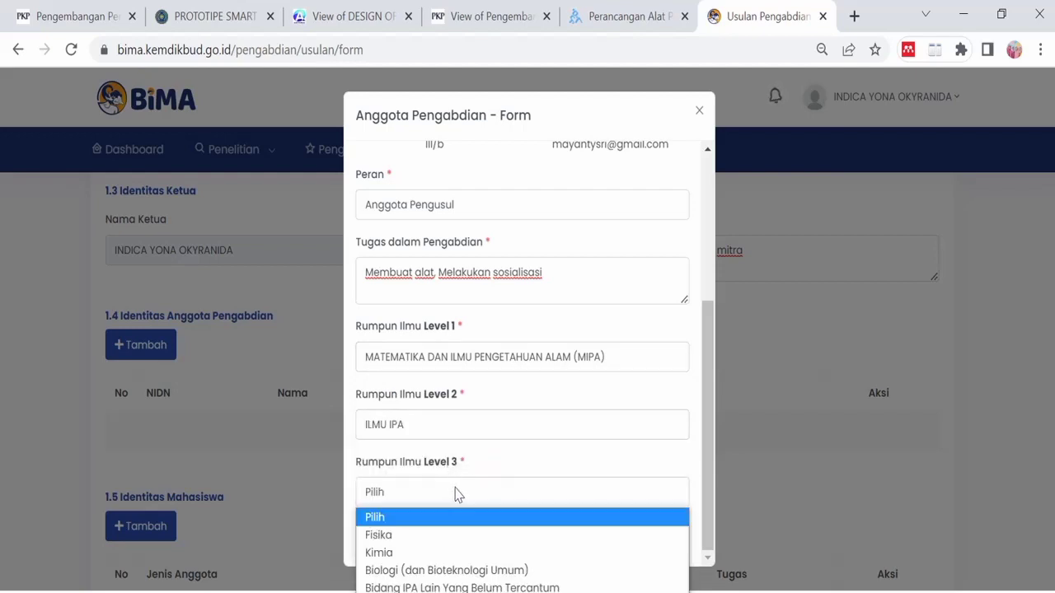
pyautogui.click(456, 537)
pyautogui.click(656, 538)
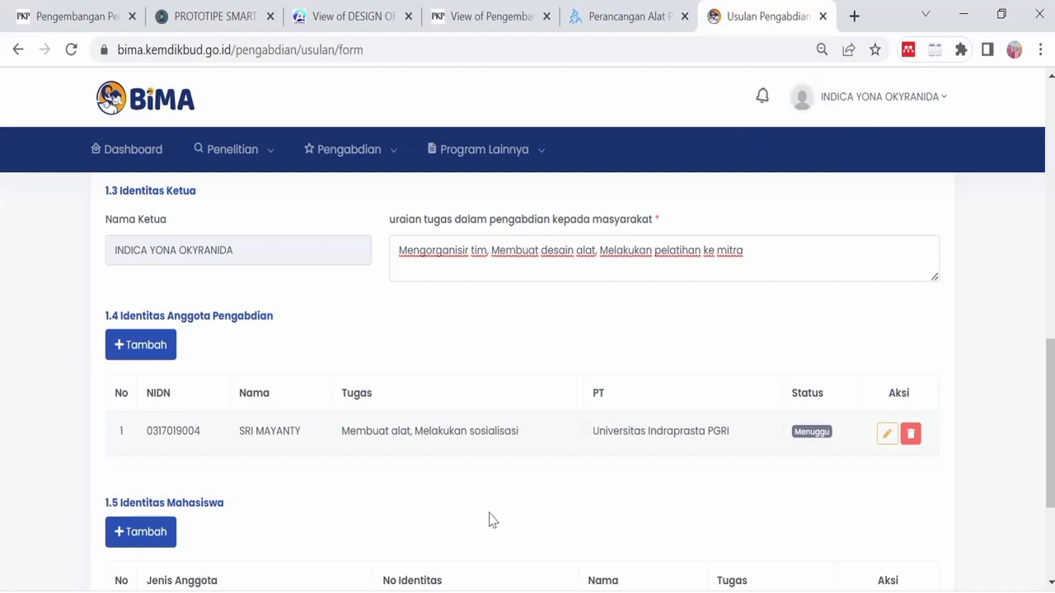
pyautogui.scroll(-1, 403, 457)
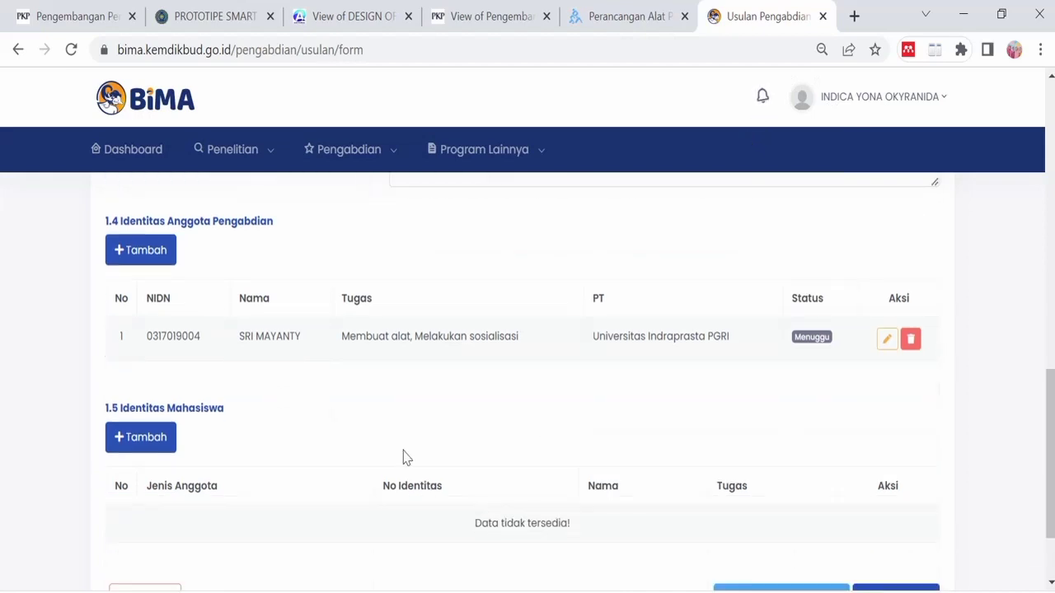
# - Search for a student member by NIM under 1.5, retrying when no match is found
pyautogui.click(156, 437)
pyautogui.click(402, 194)
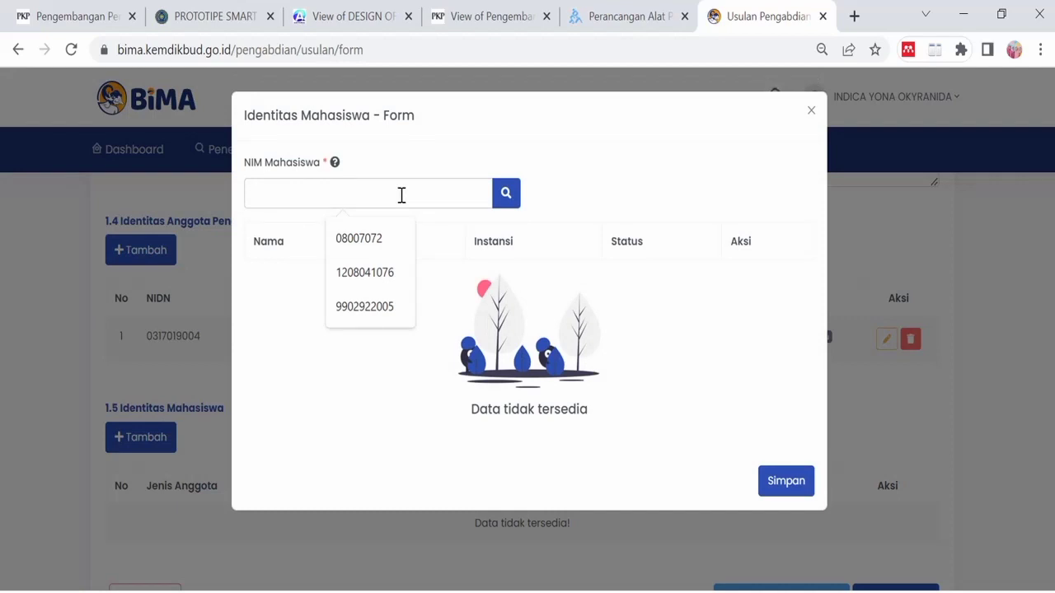
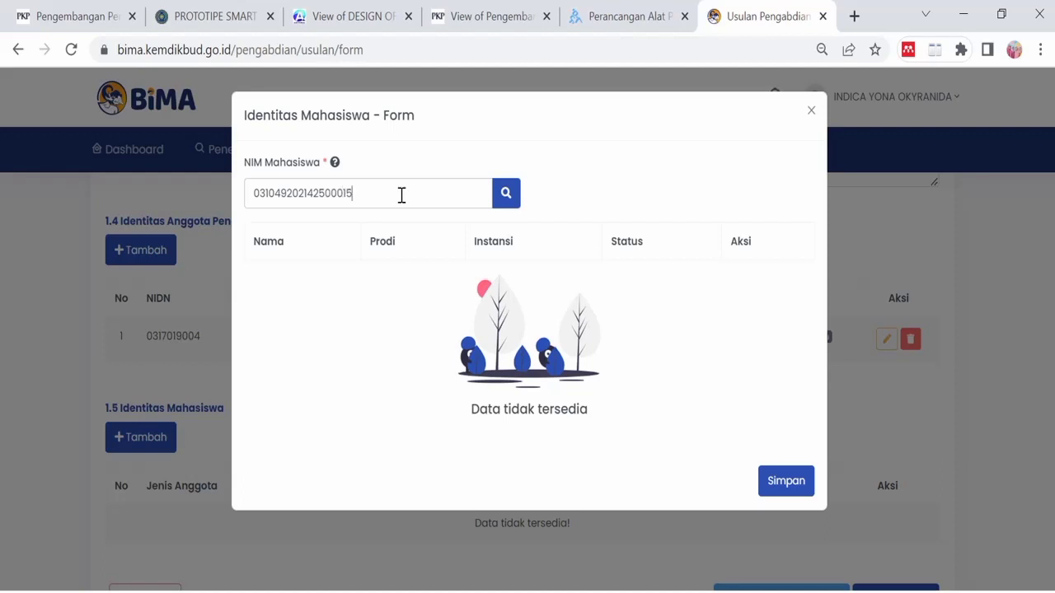
pyautogui.click(509, 202)
pyautogui.click(504, 197)
pyautogui.click(402, 203)
# - Close the student form and set Lama Kegiatan to 1 year
pyautogui.click(811, 112)
pyautogui.scroll(10, 619, 321)
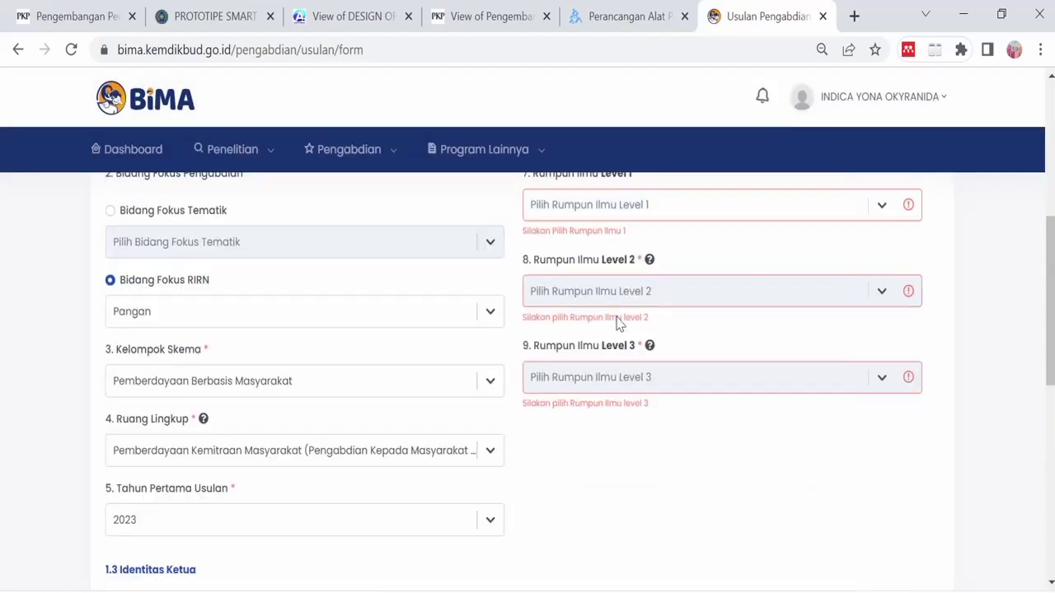
pyautogui.scroll(-2, 618, 318)
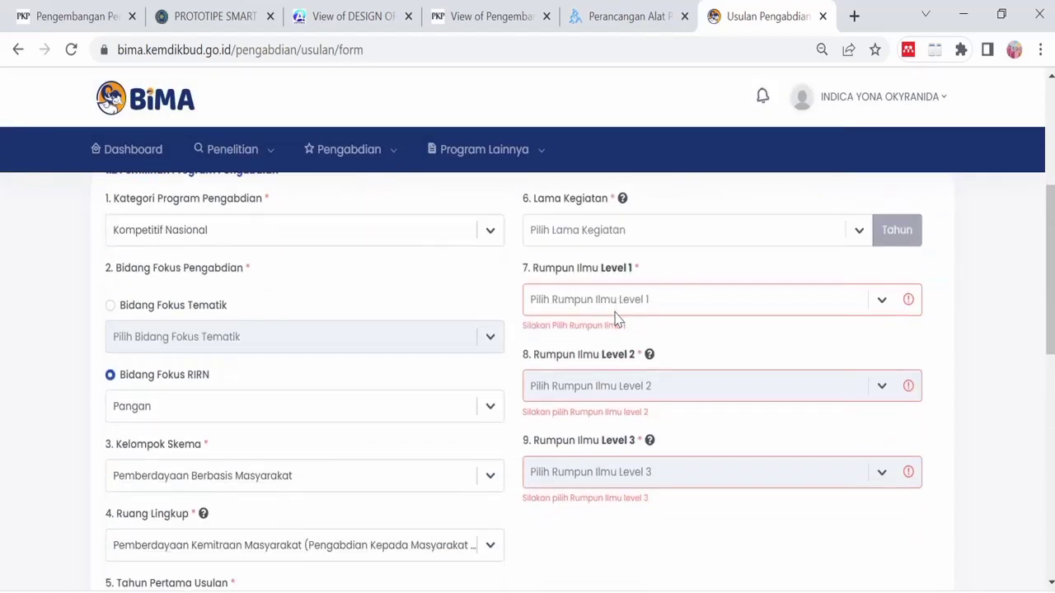
pyautogui.click(860, 238)
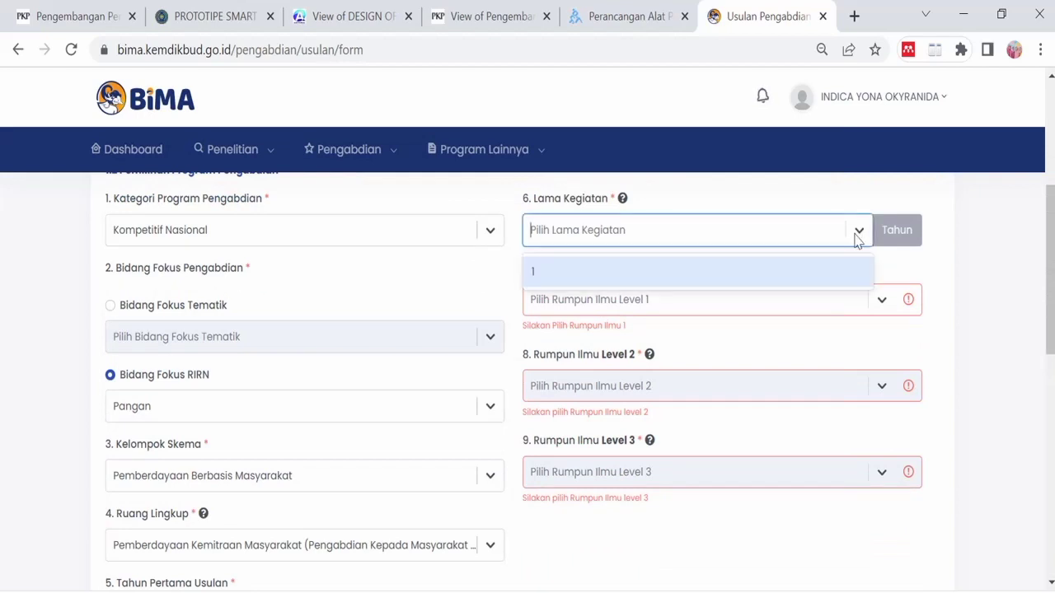
pyautogui.click(700, 274)
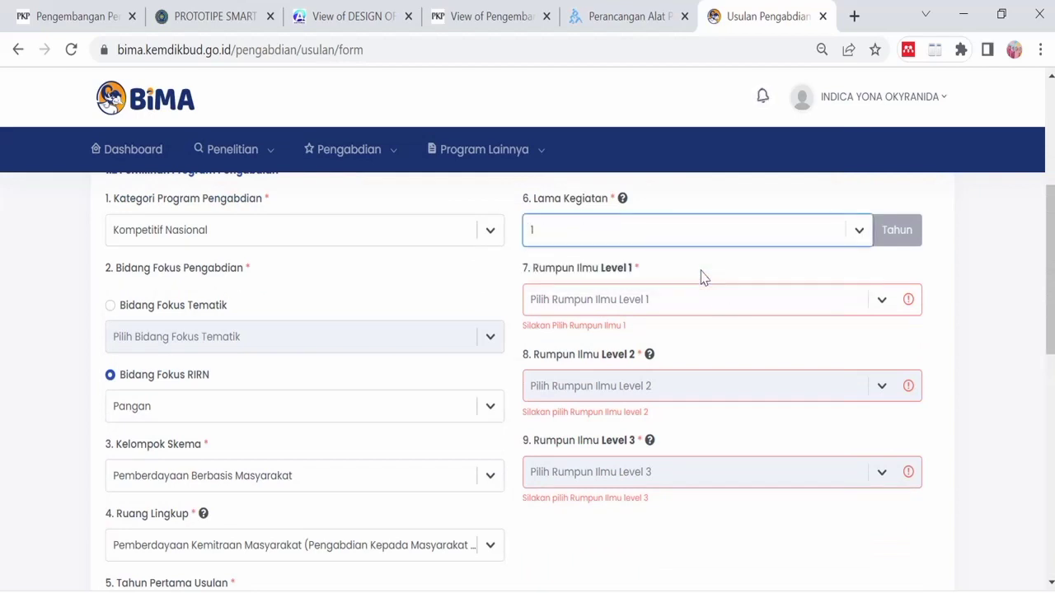
# - Set the proposal's Rumpun Ilmu to MIPA, ILMU IPA, Bidang IPA Lain Yang Belum Tercantum
pyautogui.click(875, 305)
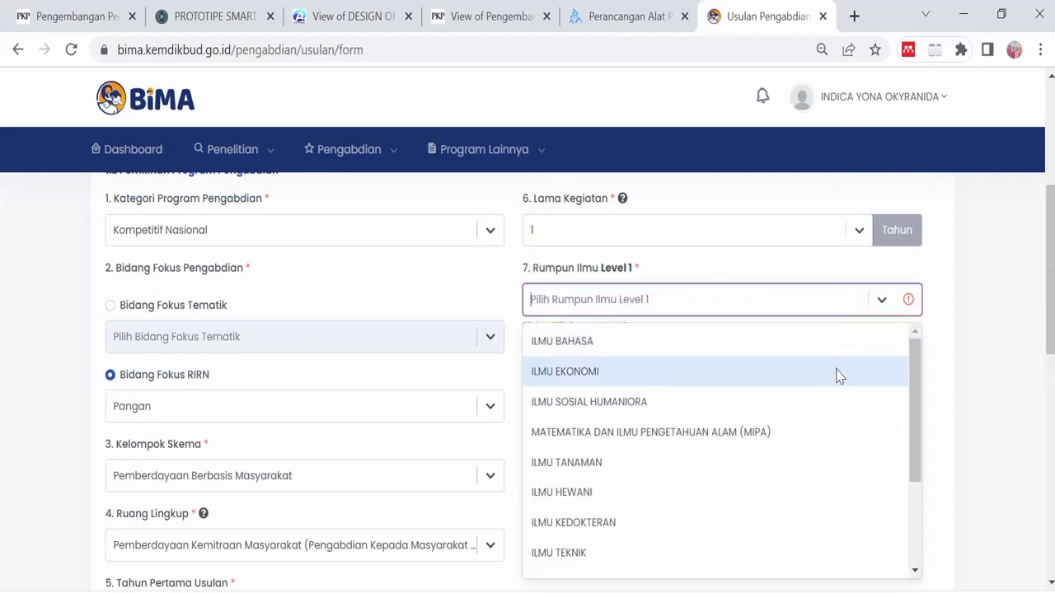
pyautogui.click(683, 432)
pyautogui.click(697, 375)
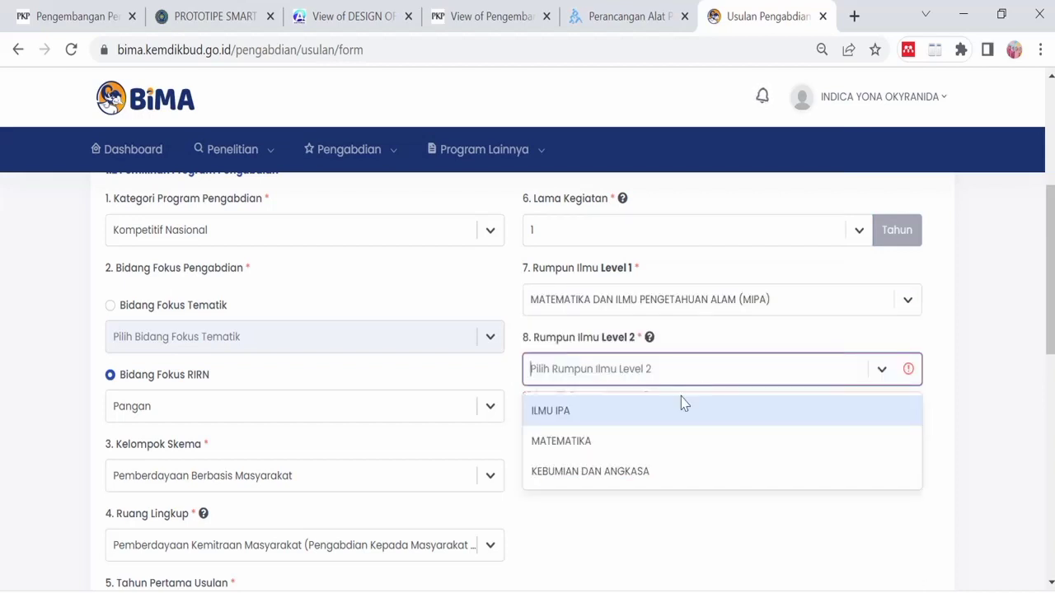
pyautogui.click(669, 425)
pyautogui.click(667, 438)
pyautogui.scroll(-1, 666, 443)
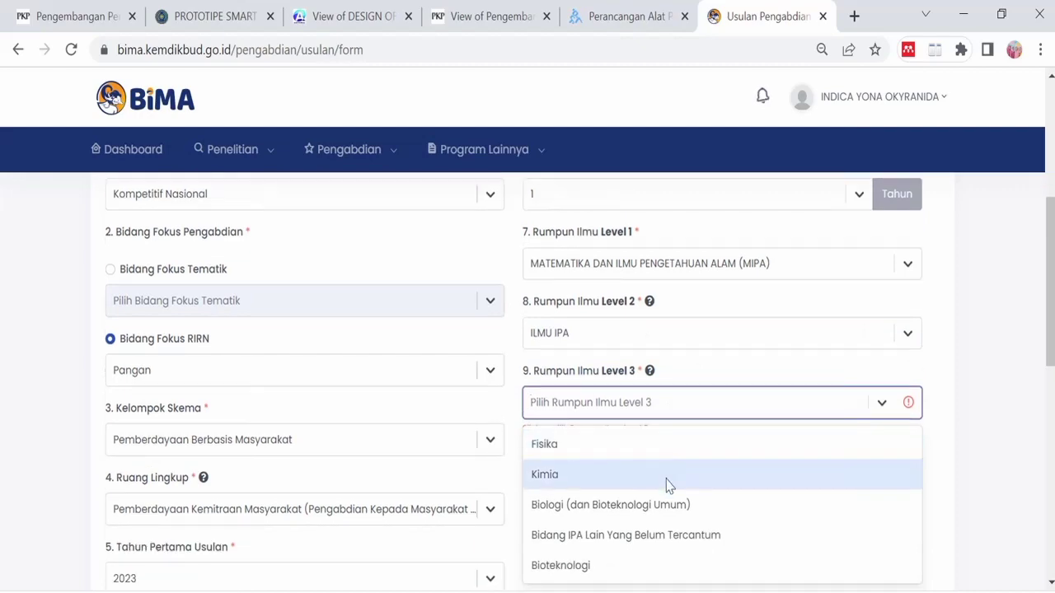
pyautogui.click(667, 536)
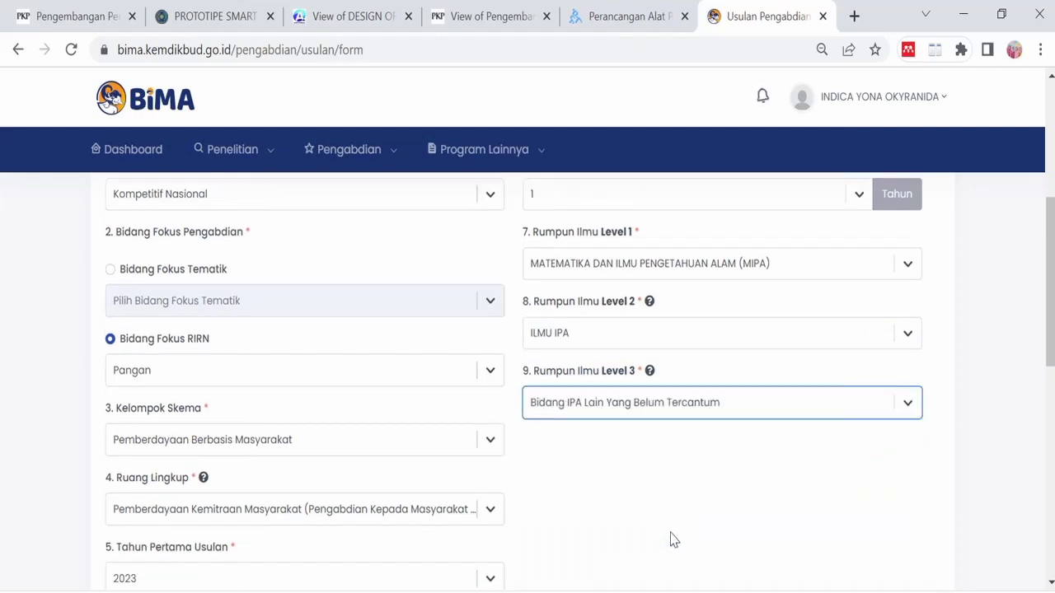
pyautogui.scroll(-7, 683, 522)
pyautogui.scroll(-1, 683, 488)
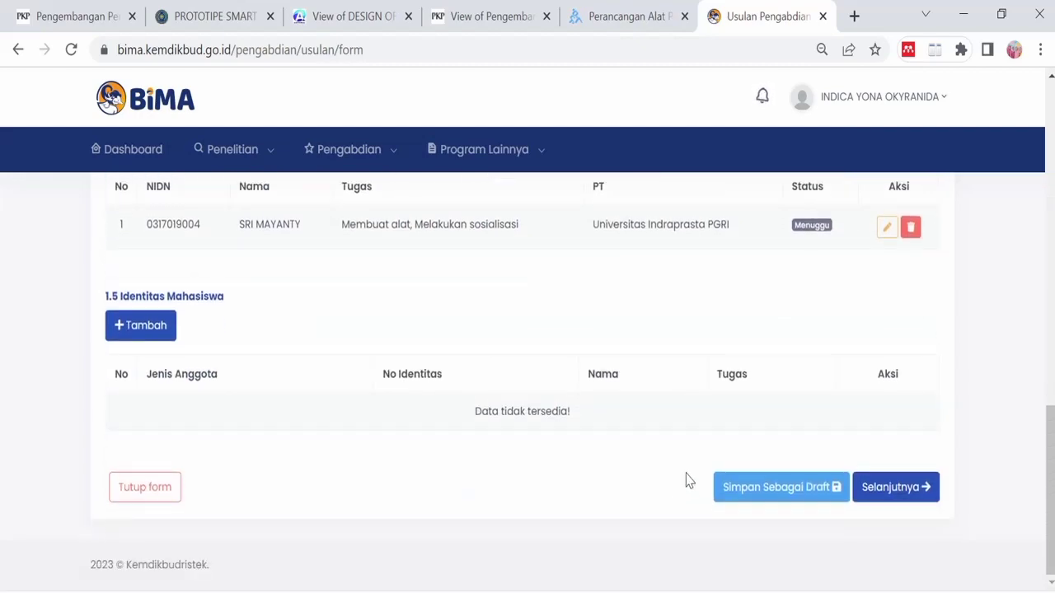
pyautogui.click(873, 493)
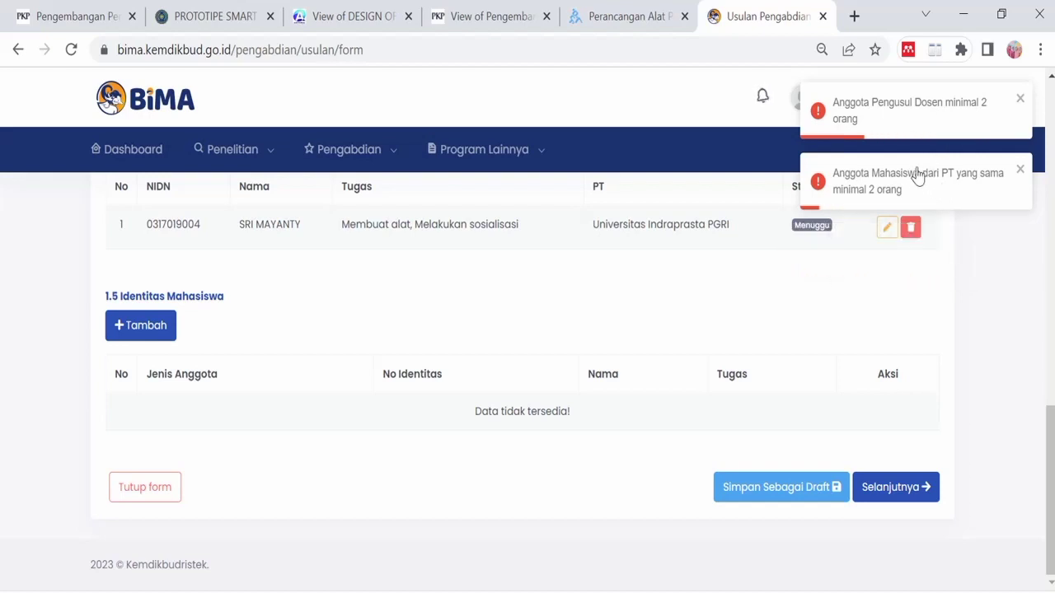
pyautogui.scroll(1, 346, 276)
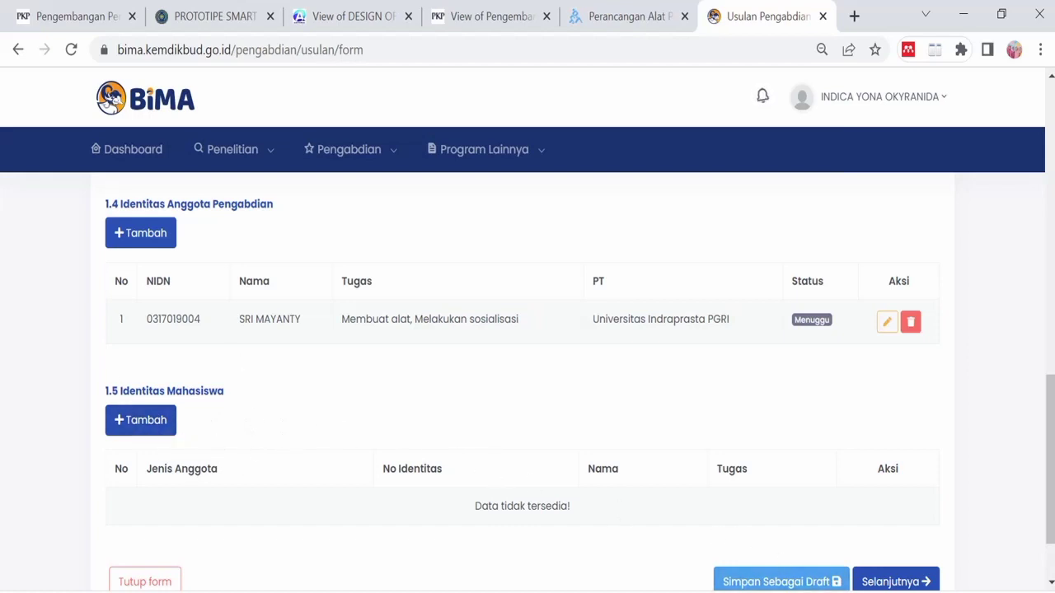
pyautogui.click(816, 591)
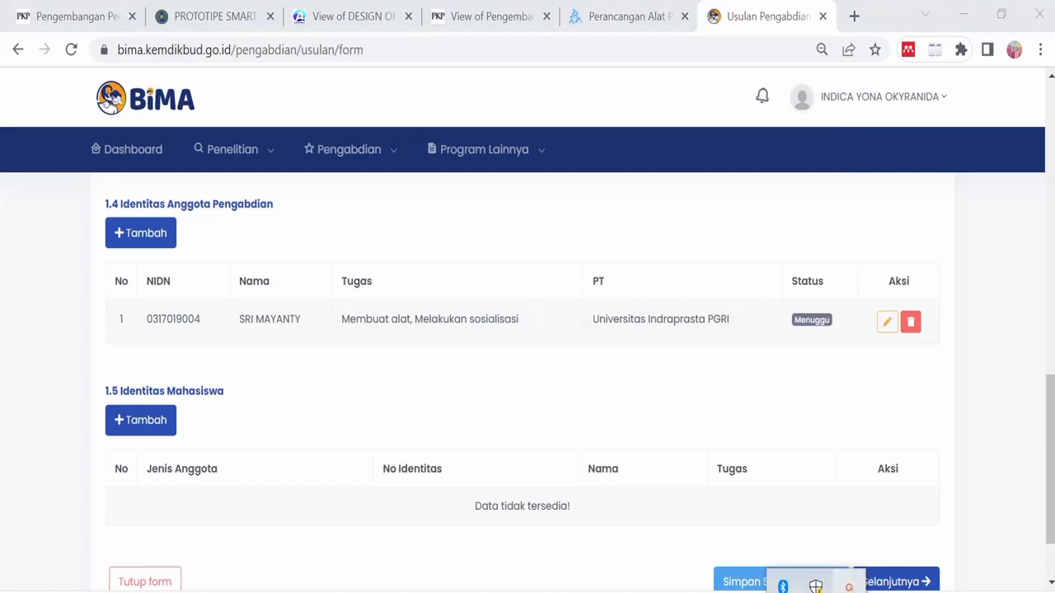
pyautogui.click(849, 587)
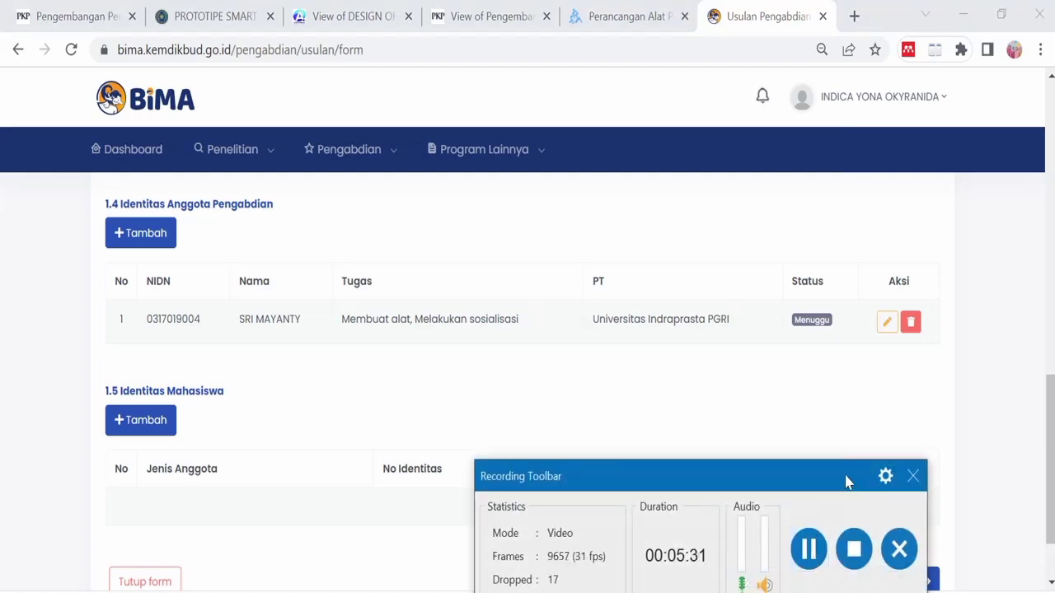
pyautogui.moveTo(848, 480); pyautogui.dragTo(857, 592)
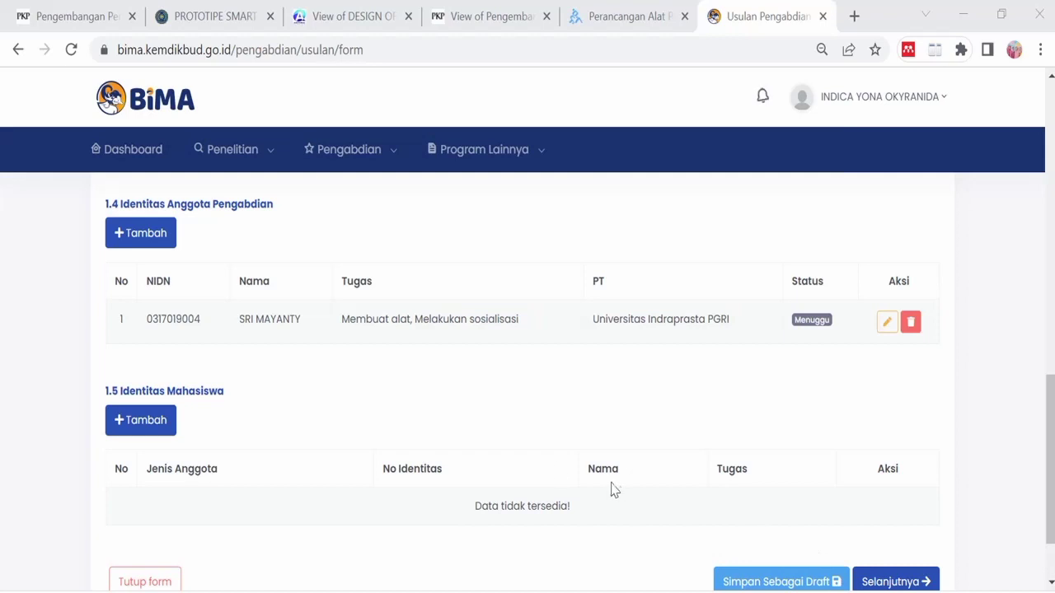
# - Look up a second lecturer by NIDN, correcting the number and searching again
pyautogui.click(155, 233)
pyautogui.click(536, 197)
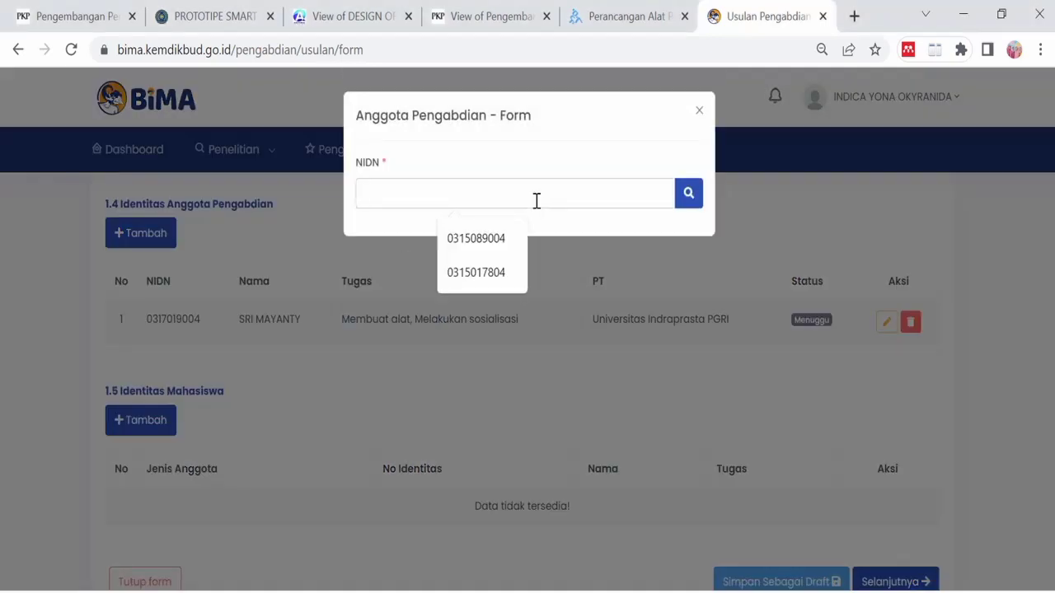
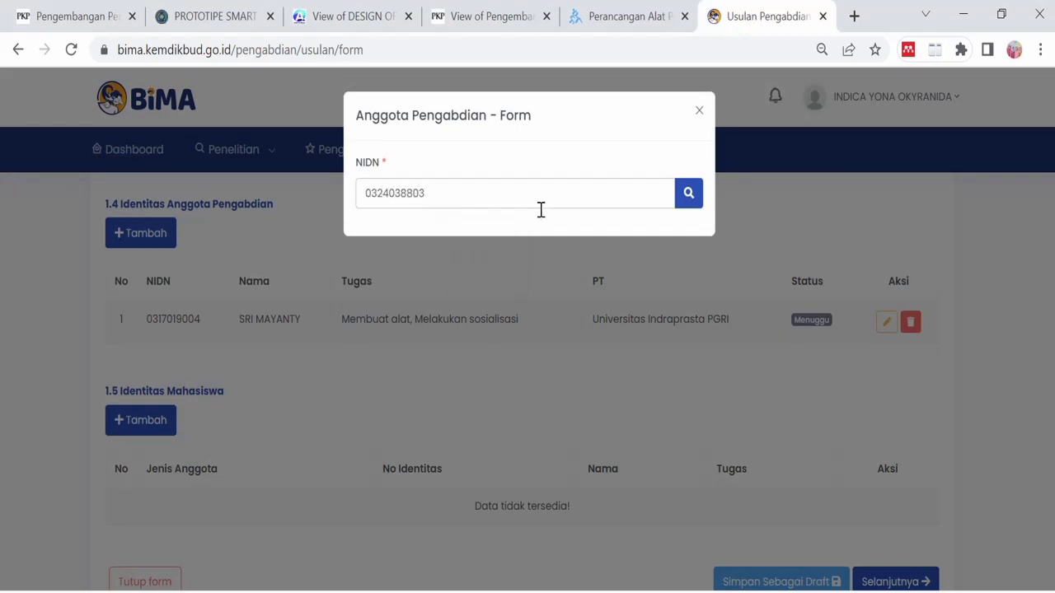
pyautogui.click(682, 200)
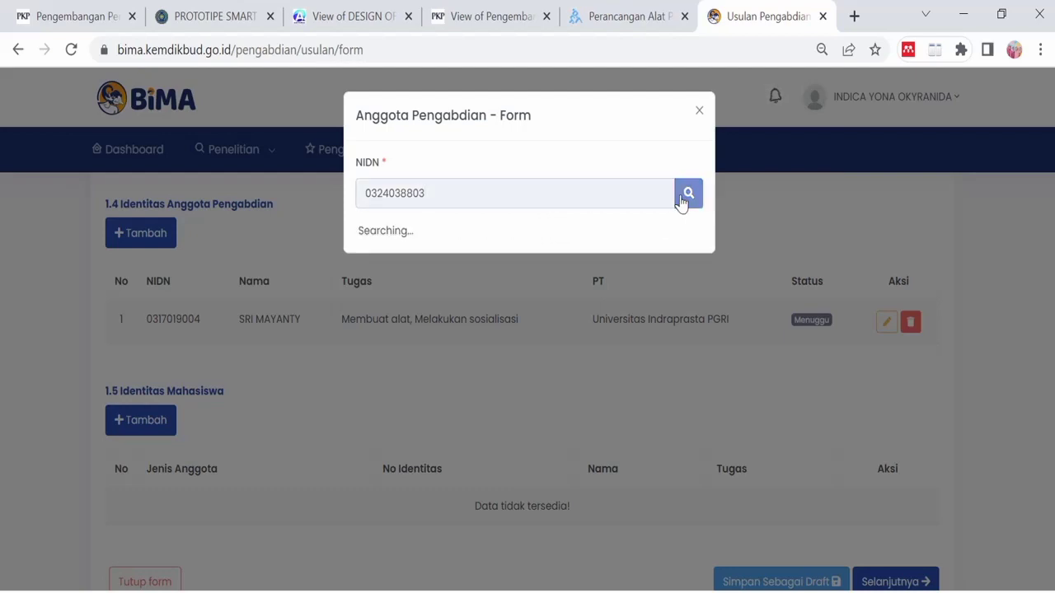
pyautogui.click(590, 195)
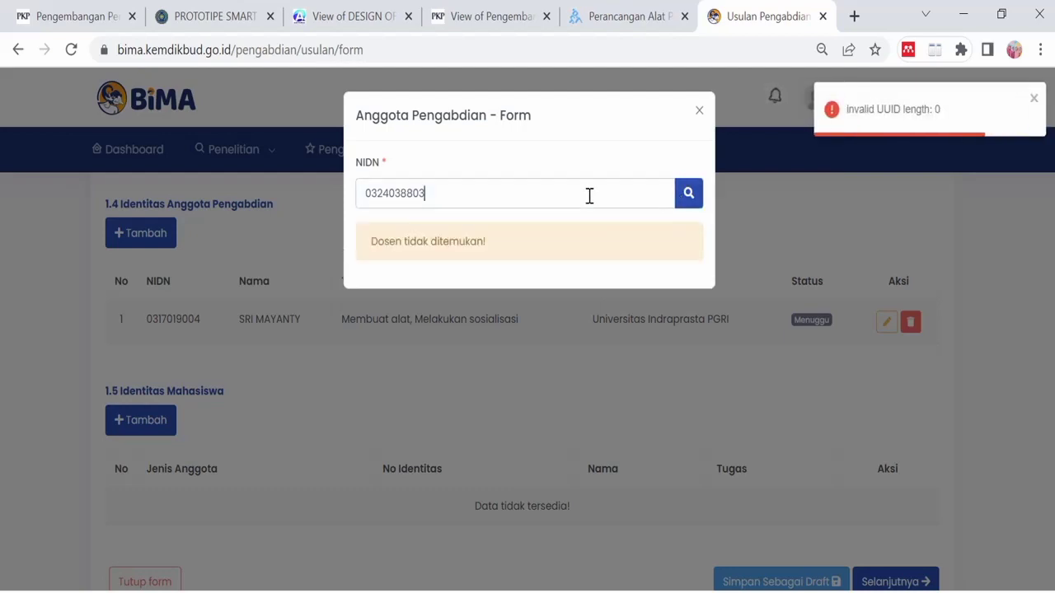
pyautogui.write('1')
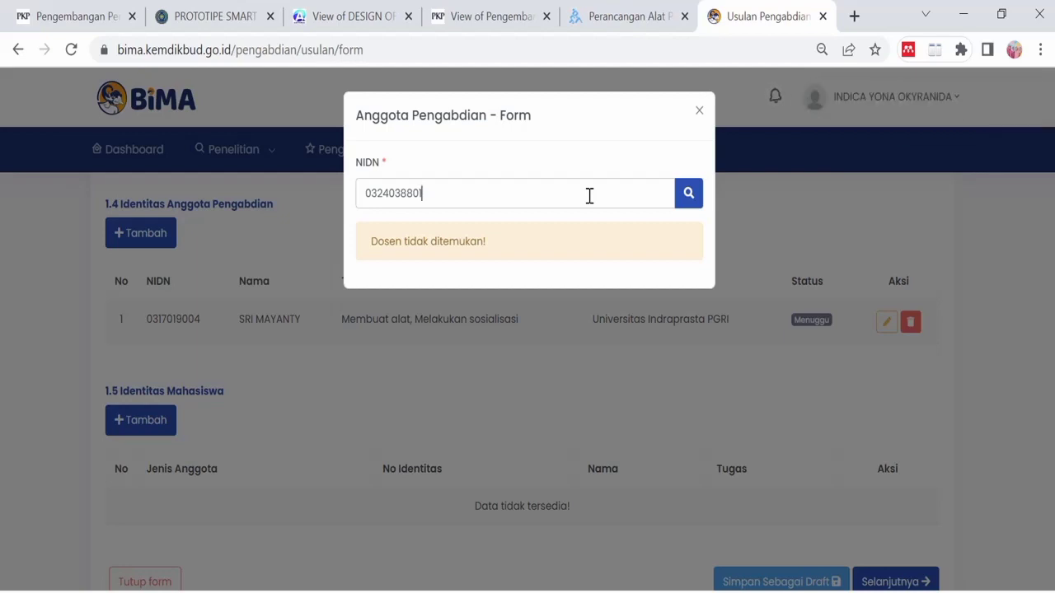
pyautogui.click(687, 197)
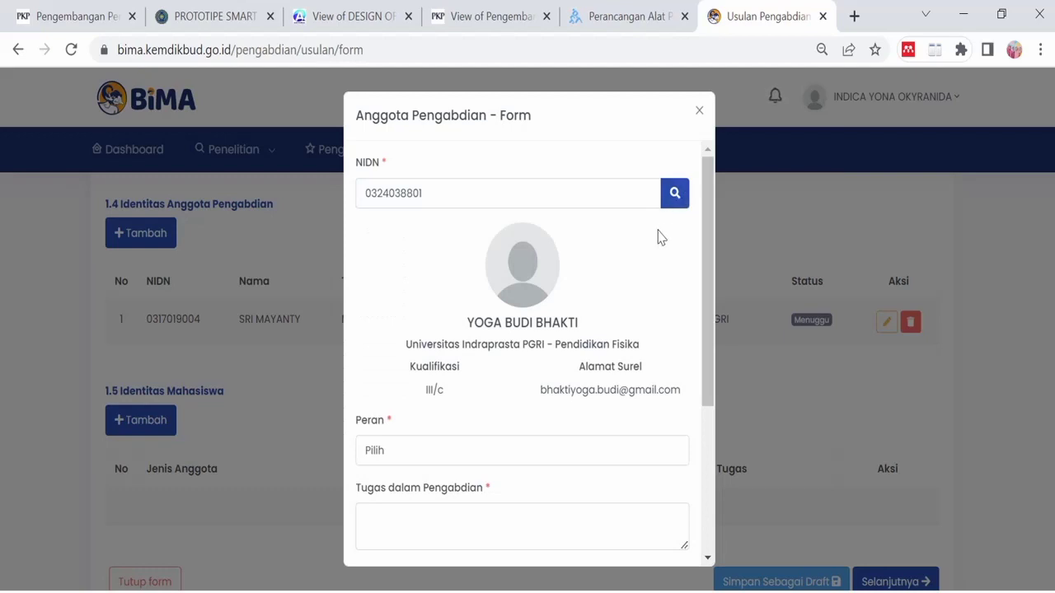
# - Make the second lecturer an Anggota Pengusul with the task 'Membantu'
pyautogui.moveTo(703, 288); pyautogui.dragTo(706, 368)
pyautogui.click(657, 329)
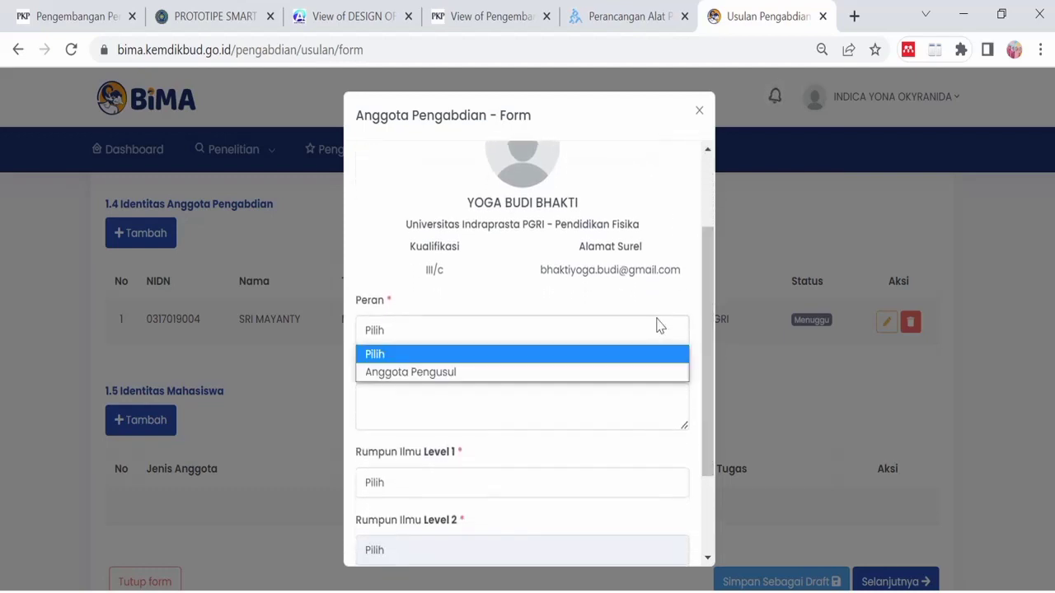
pyautogui.click(602, 373)
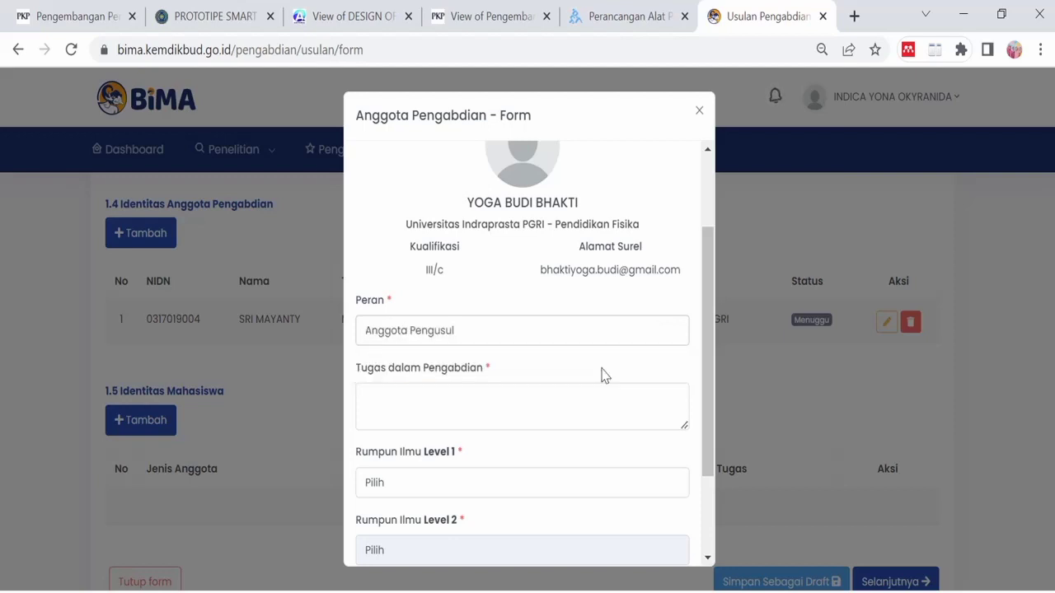
pyautogui.scroll(-1, 602, 375)
pyautogui.click(597, 320)
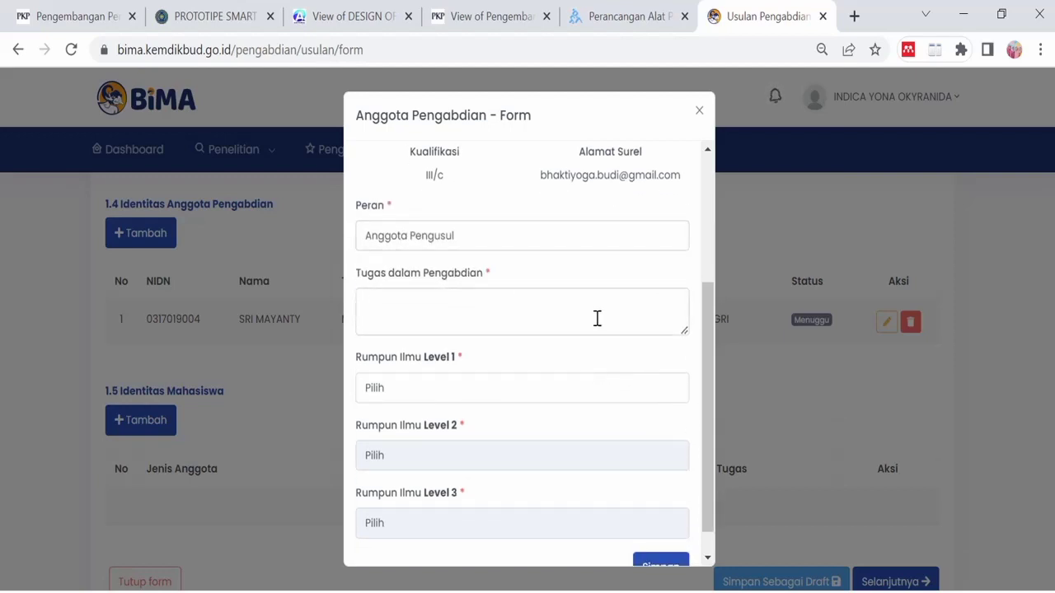
pyautogui.write('Membantu')
pyautogui.scroll(-1, 597, 318)
# - Set the member's Rumpun Ilmu to MIPA, ILMU IPA, Biologi and save the member
pyautogui.click(610, 360)
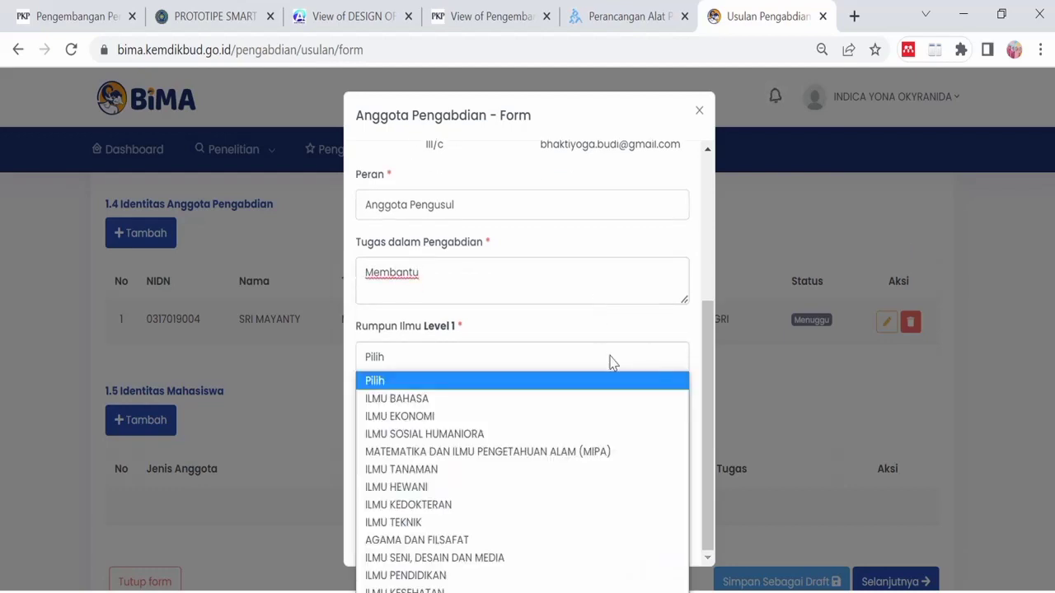
pyautogui.click(579, 452)
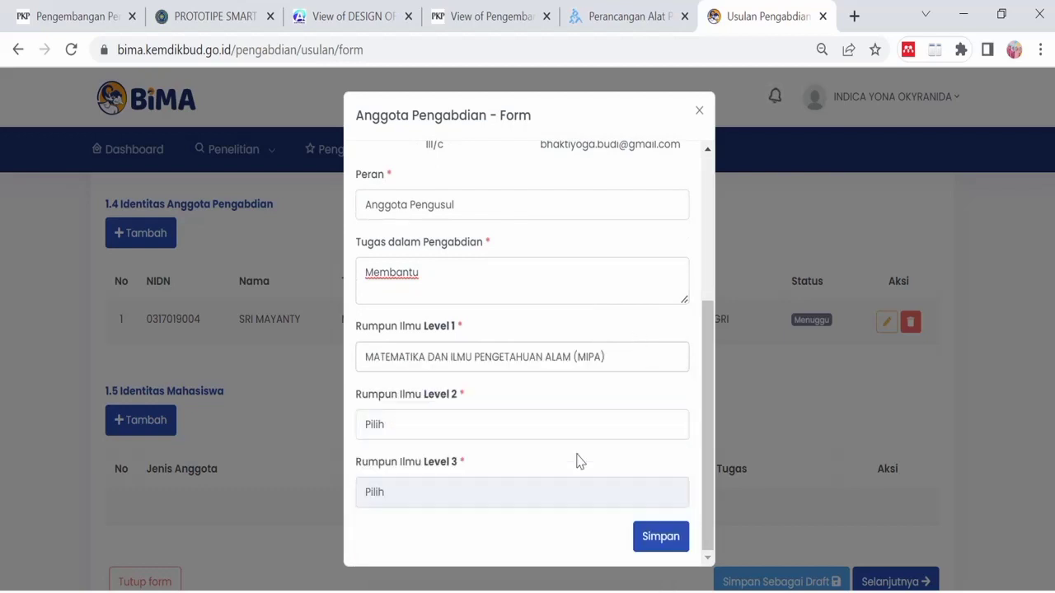
pyautogui.click(565, 430)
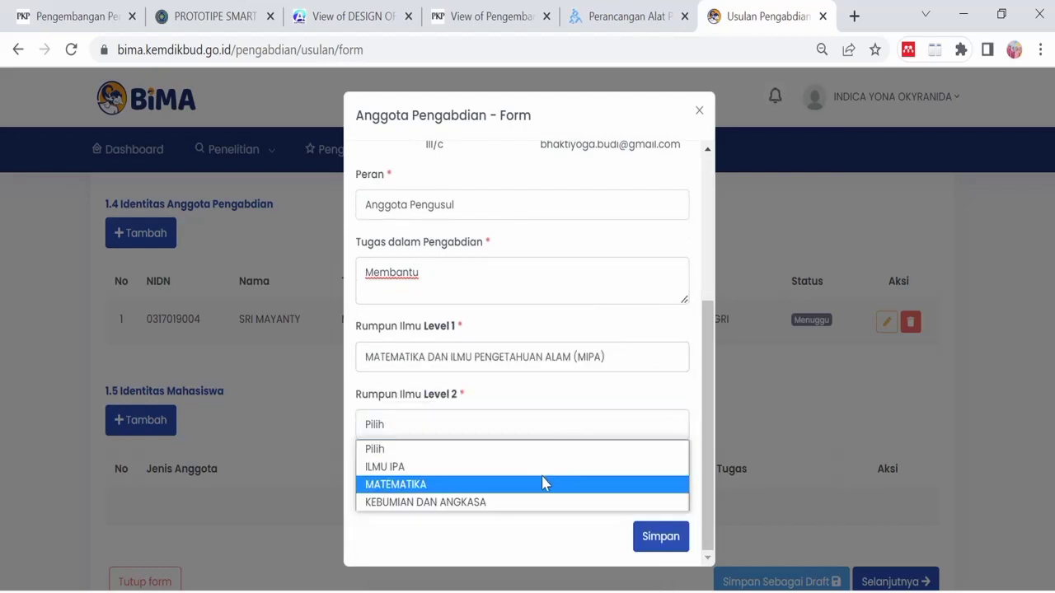
pyautogui.click(546, 466)
pyautogui.click(532, 491)
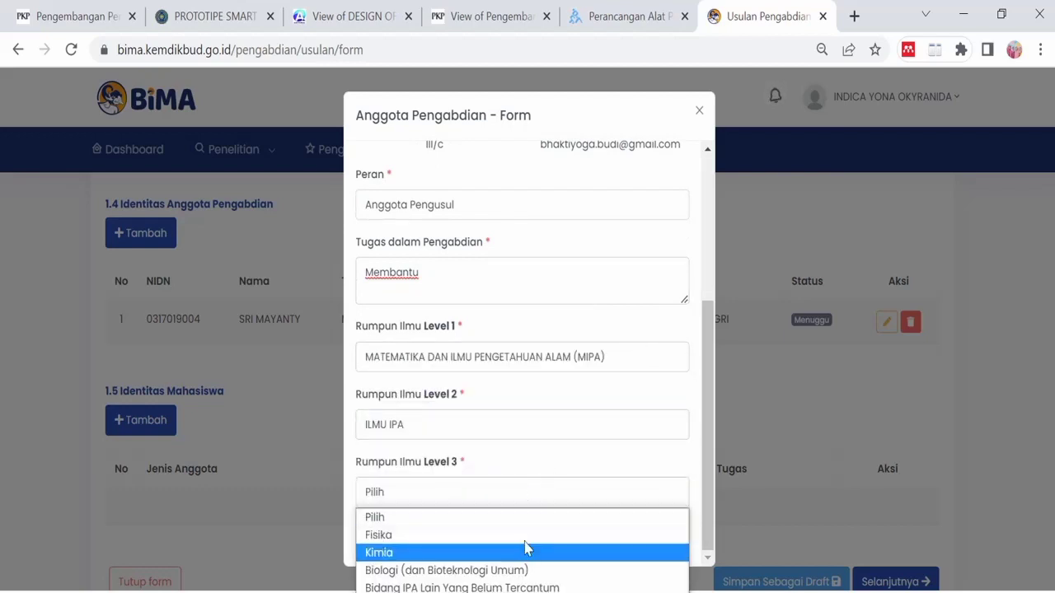
pyautogui.click(526, 570)
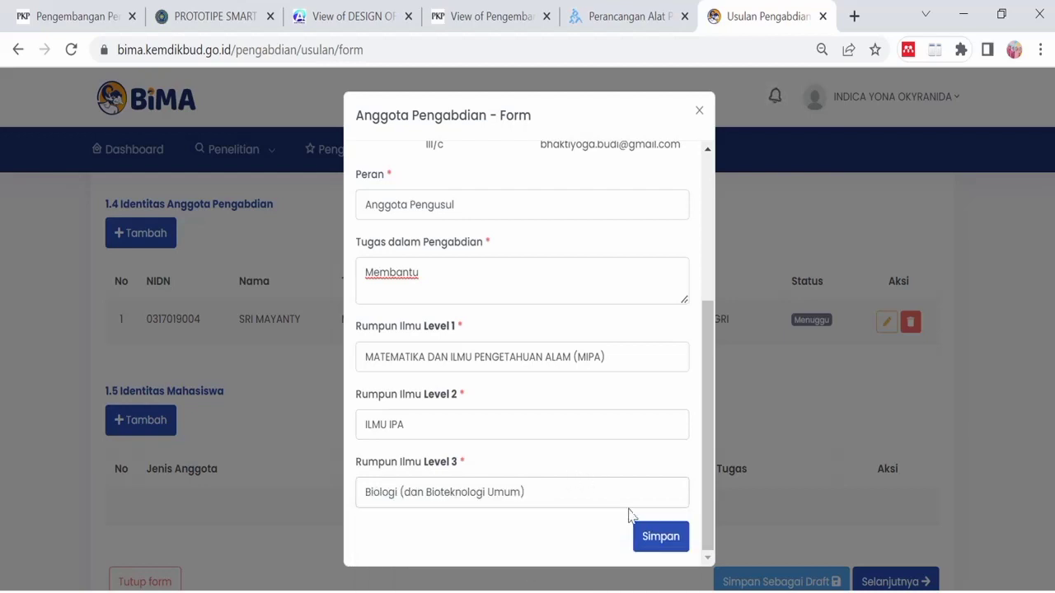
pyautogui.click(656, 537)
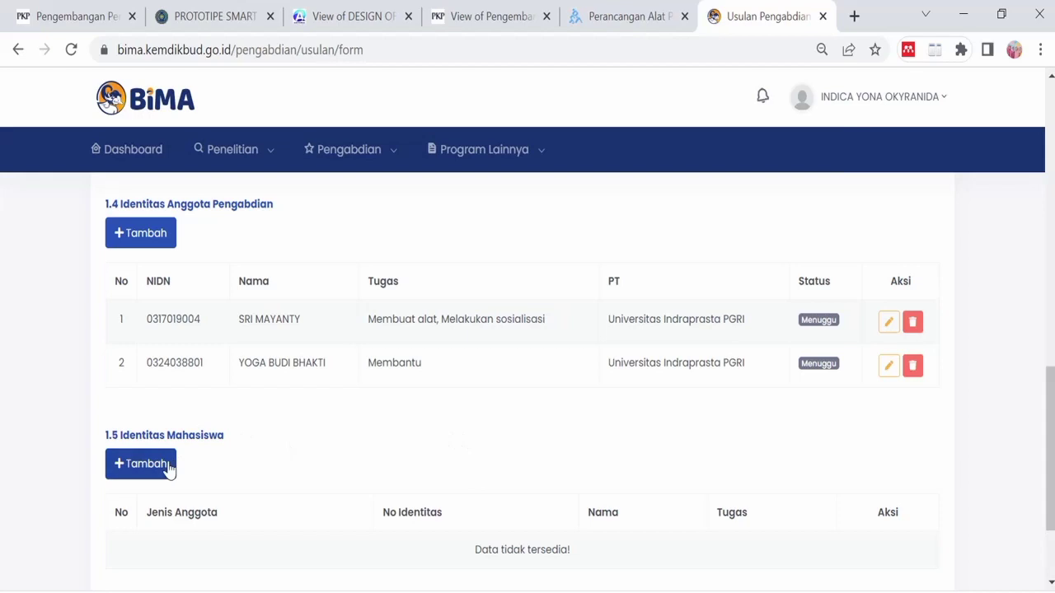
pyautogui.click(171, 464)
# - Paste the student's NIM and retry the lookup, then copy the NIM from the Foxit grades PDF
pyautogui.click(434, 195)
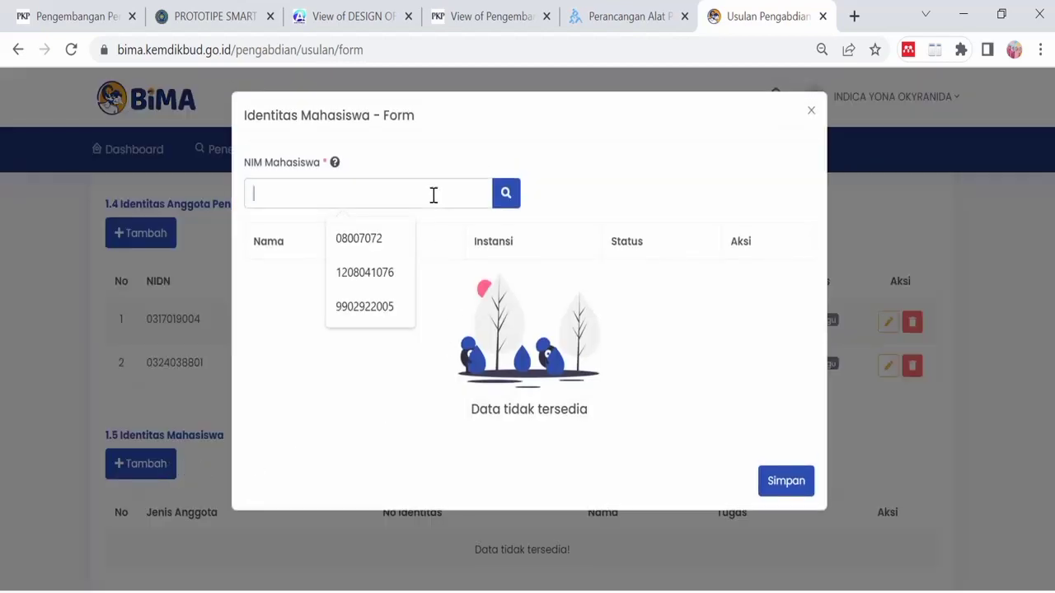
pyautogui.hotkey('ctrl', 'v')
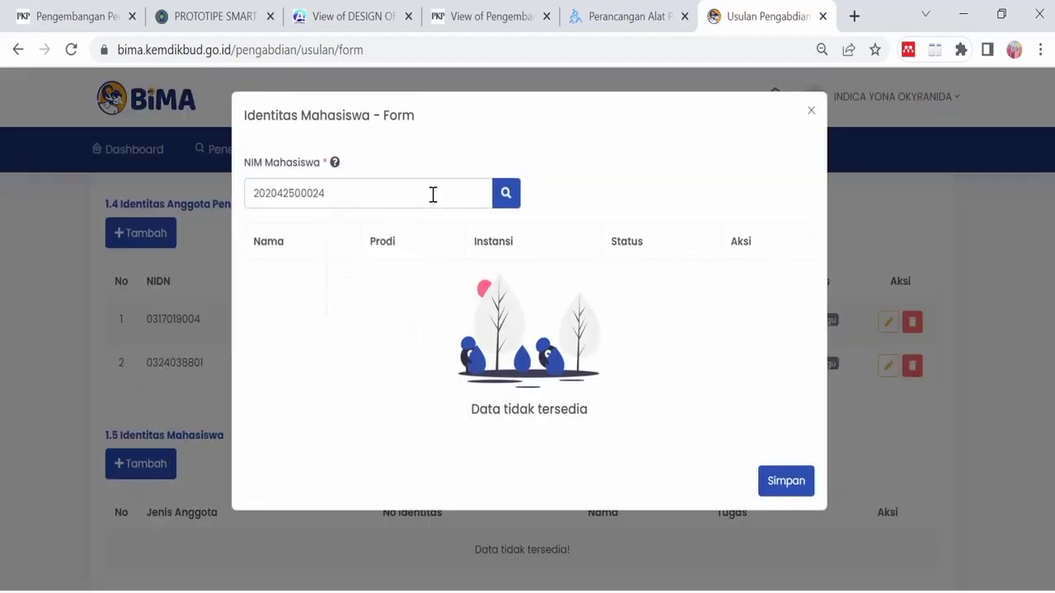
pyautogui.click(508, 204)
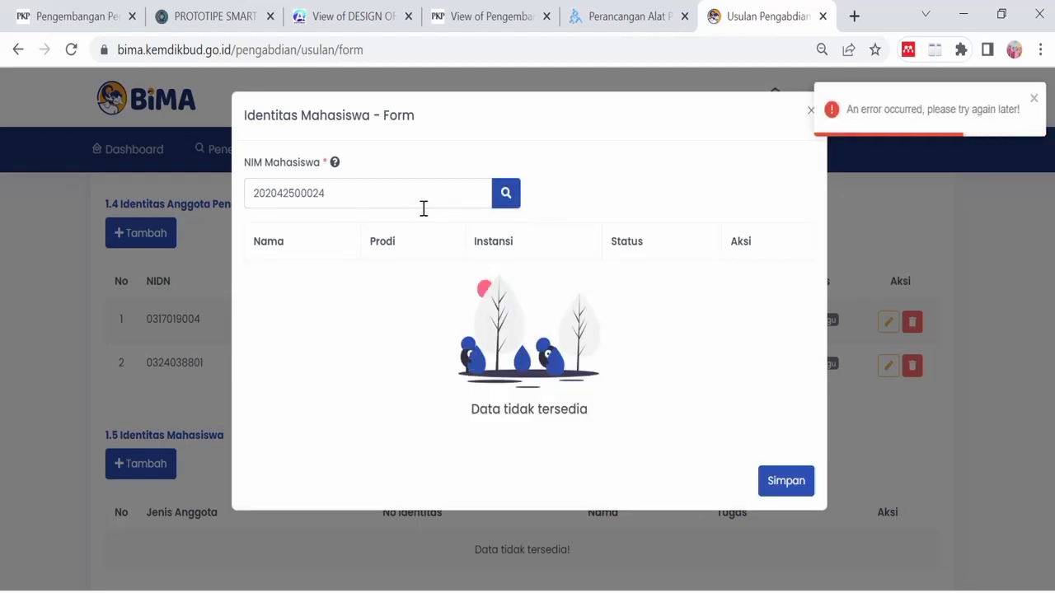
pyautogui.click(504, 196)
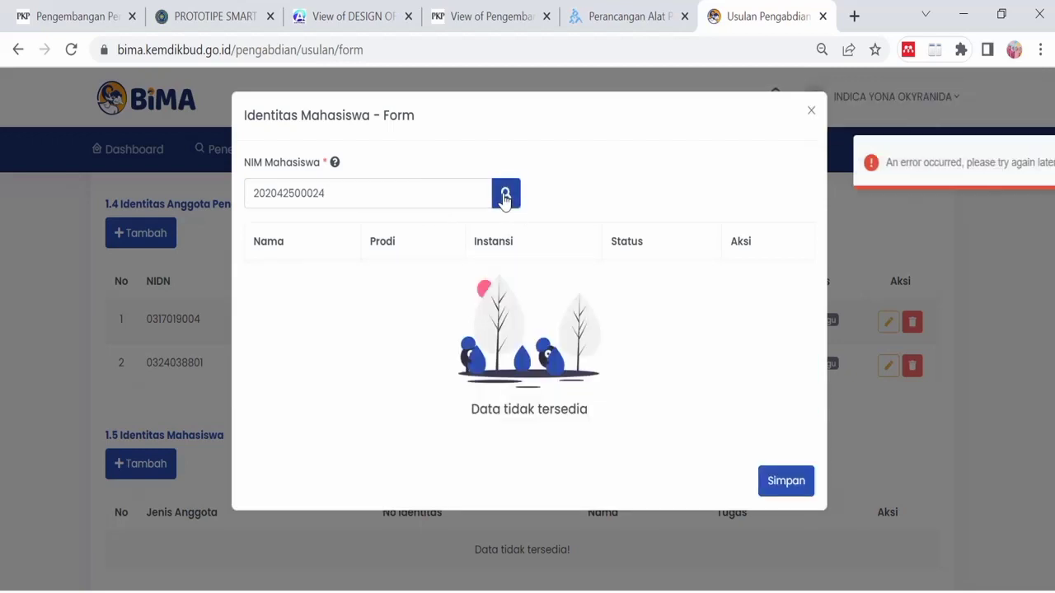
pyautogui.hotkey('alt', 'Tab')
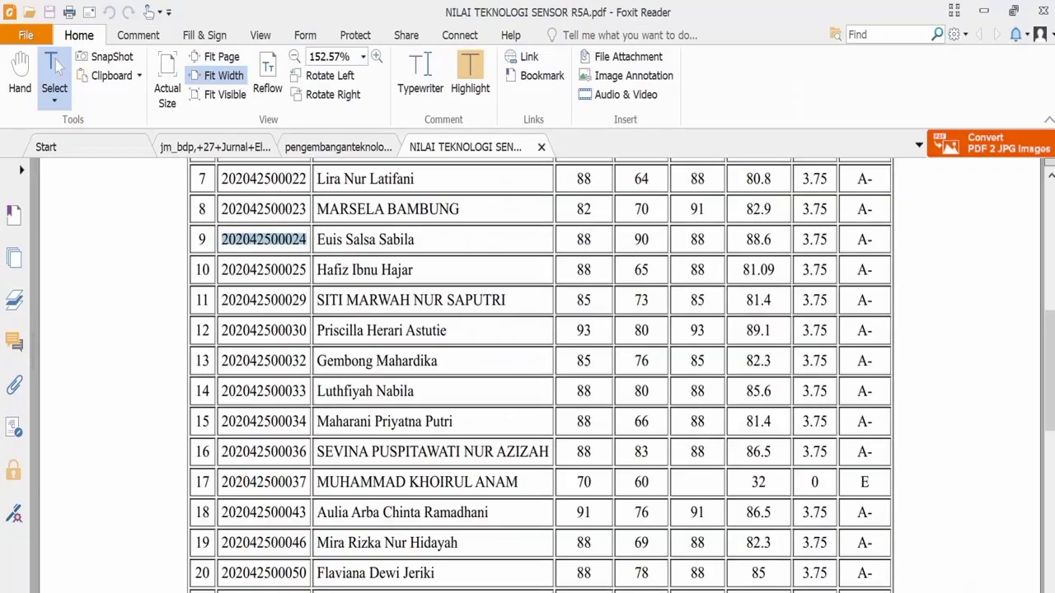
pyautogui.rightClick(253, 244)
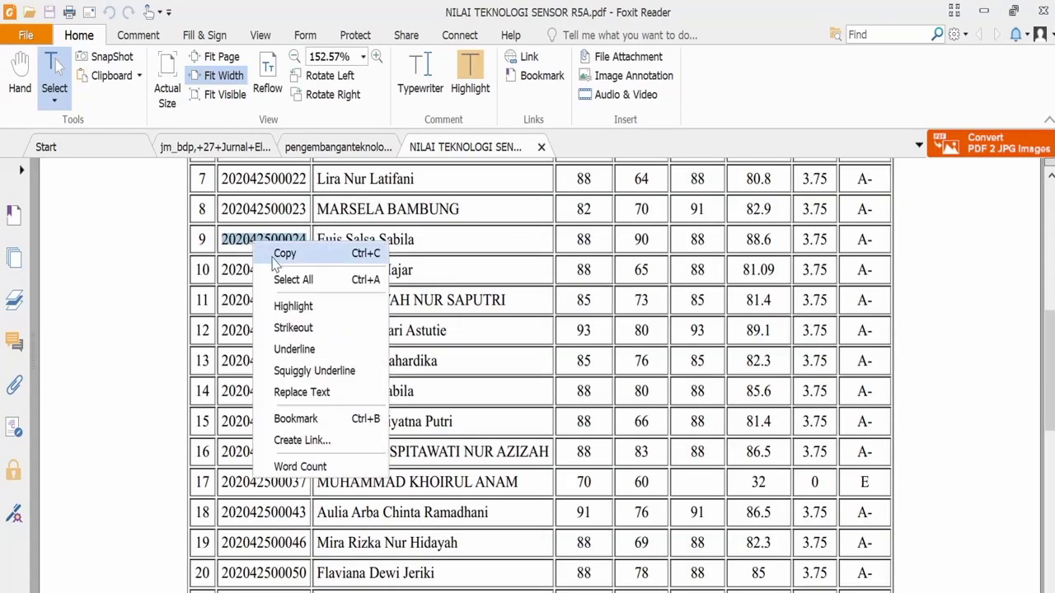
pyautogui.click(272, 261)
pyautogui.hotkey('alt', 'Tab')
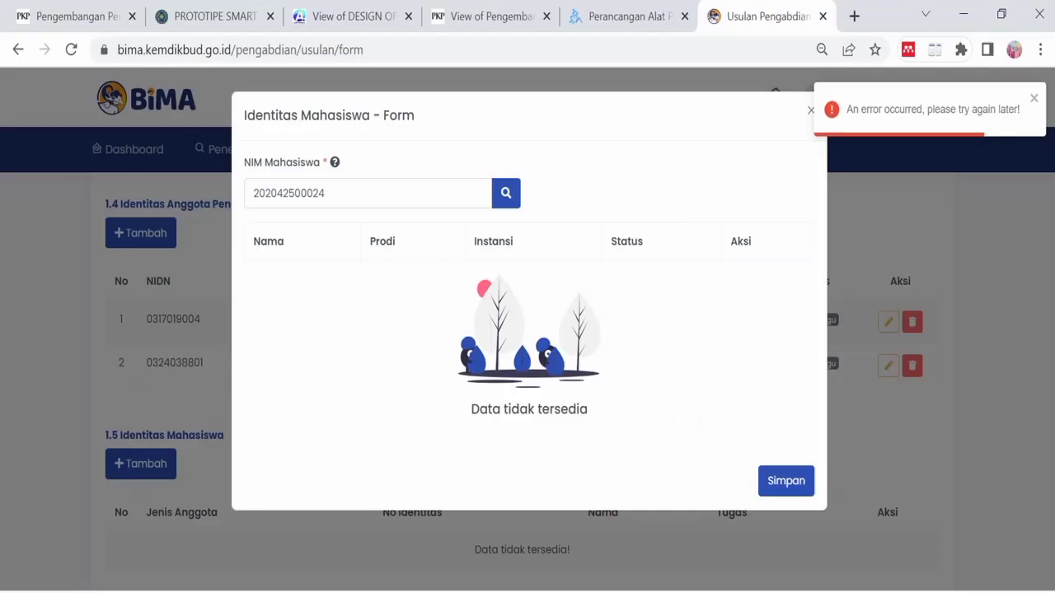
# - Search the pasted NIM, select the found student, set Peran to Mahasiswa and save
pyautogui.moveTo(355, 198); pyautogui.dragTo(252, 186)
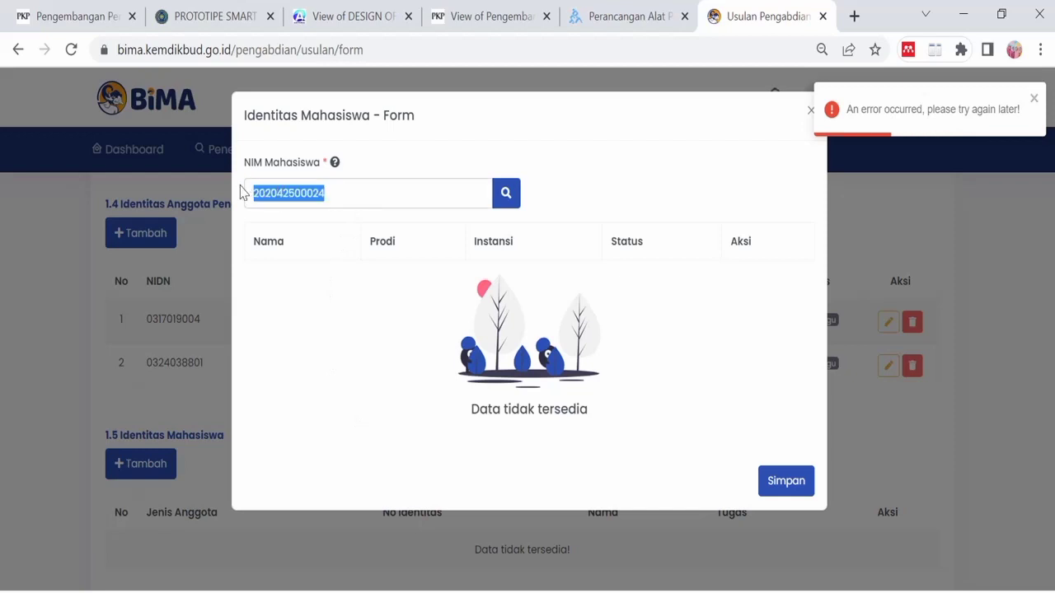
pyautogui.hotkey('ctrl', 'v')
pyautogui.click(508, 201)
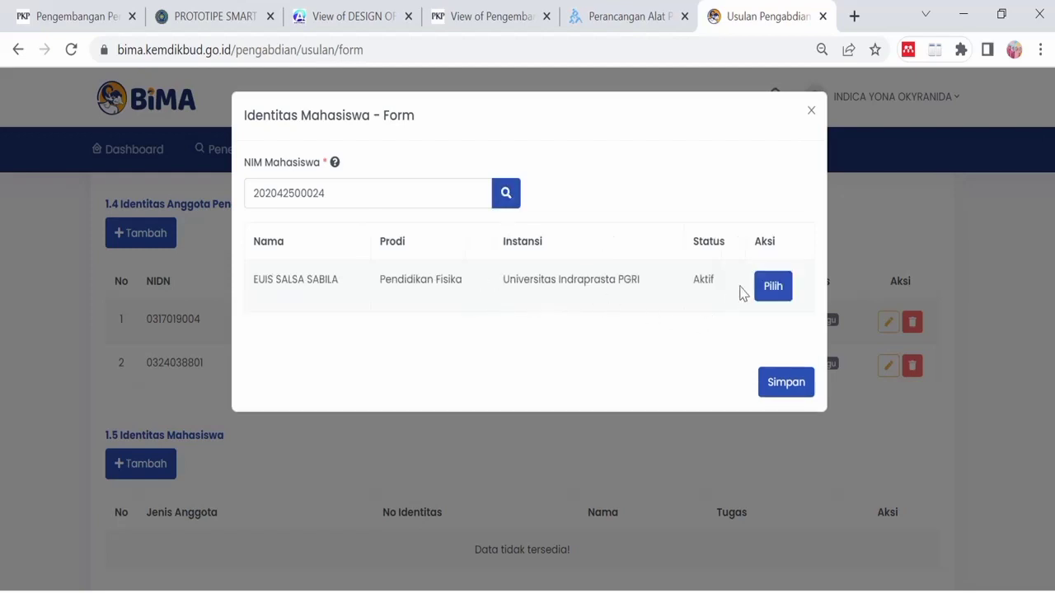
pyautogui.click(768, 290)
pyautogui.scroll(-4, 389, 493)
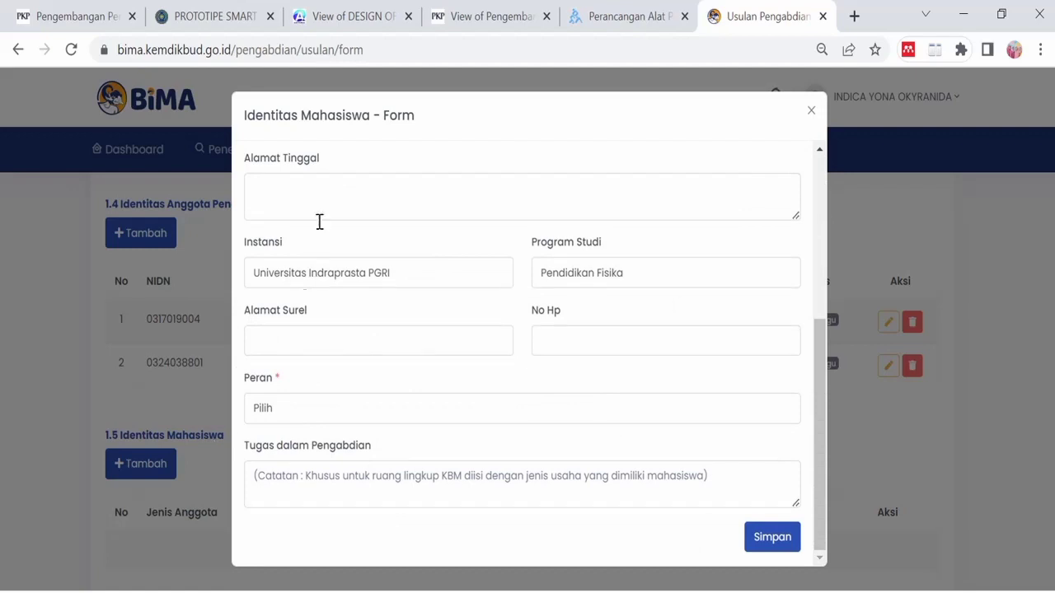
pyautogui.click(333, 417)
pyautogui.click(326, 453)
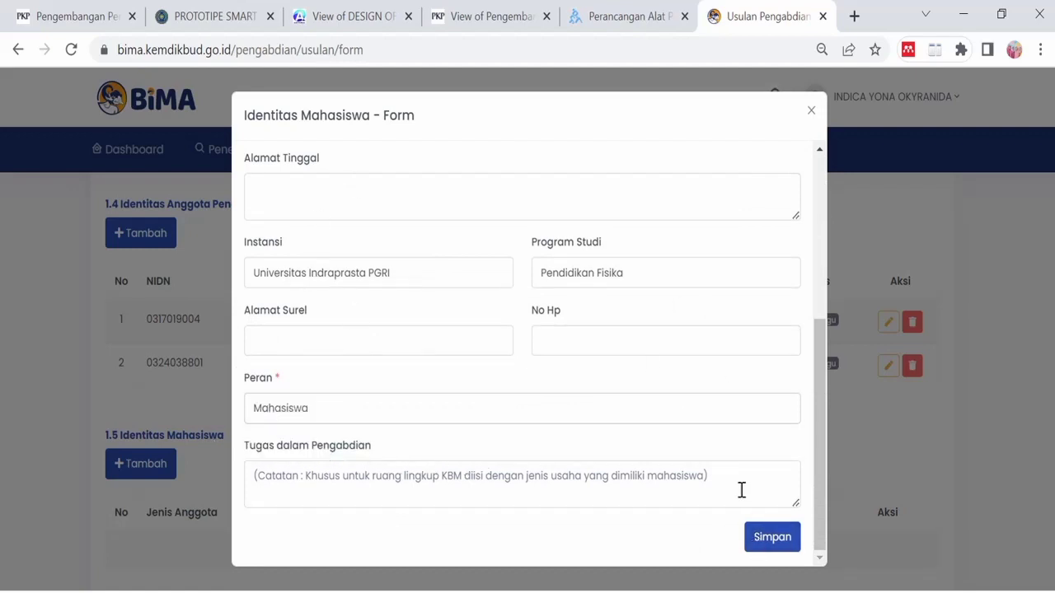
pyautogui.click(758, 536)
pyautogui.scroll(-1, 493, 423)
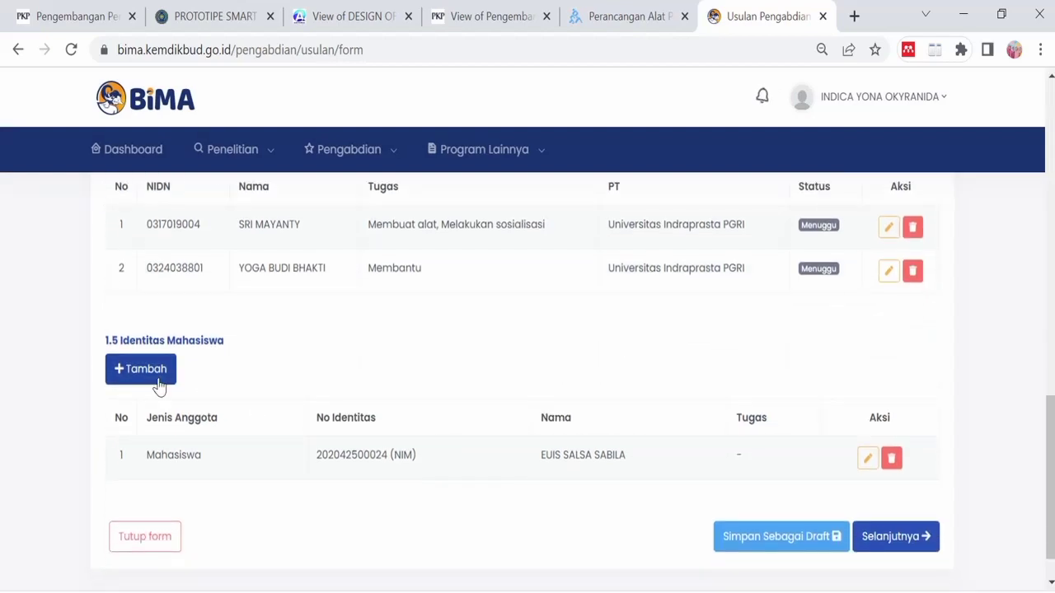
# - Add another Pendidikan Fisika student by pasted NIM with the Mahasiswa role and save
pyautogui.click(136, 375)
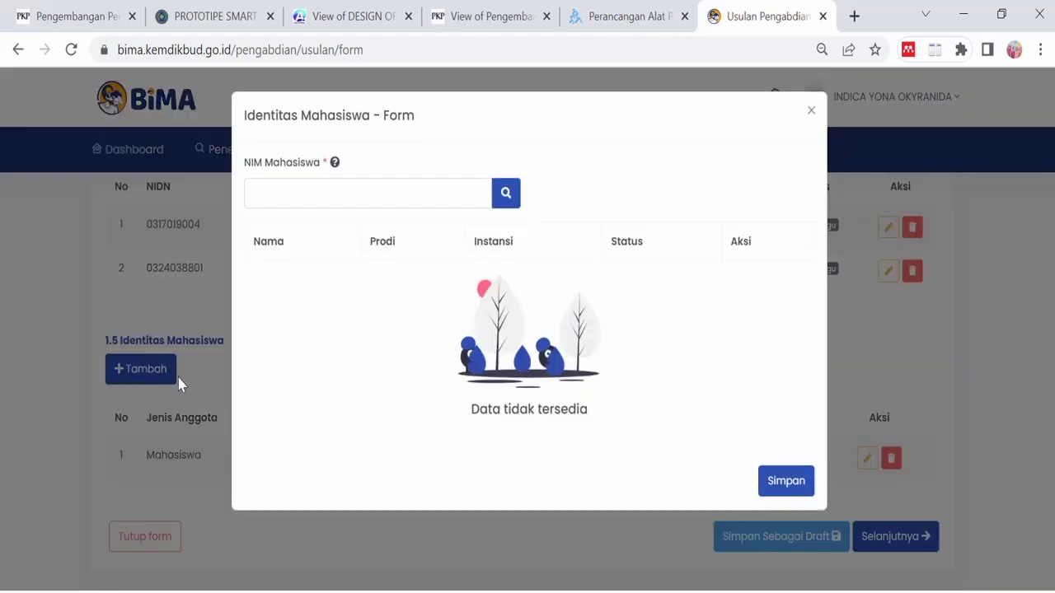
pyautogui.click(344, 185)
pyautogui.hotkey('ctrl', 'v')
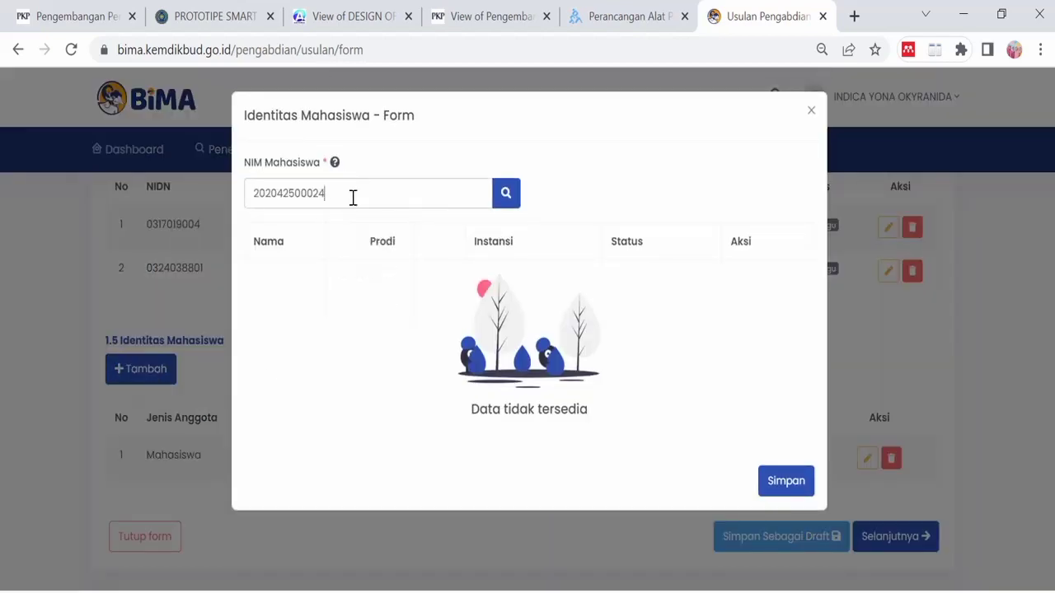
pyautogui.click(507, 196)
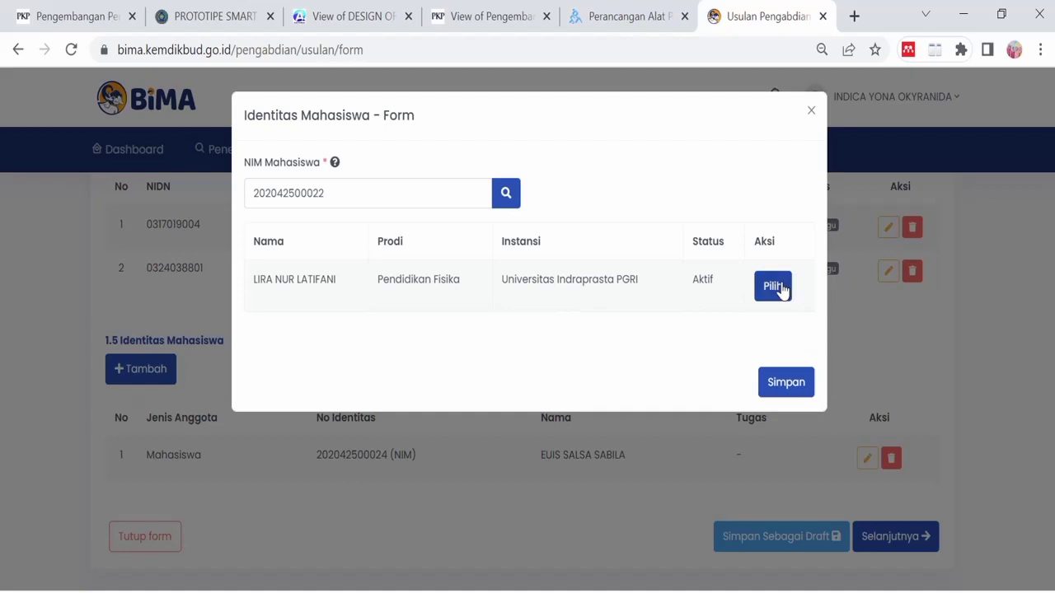
pyautogui.click(770, 287)
pyautogui.scroll(-4, 711, 412)
pyautogui.click(374, 409)
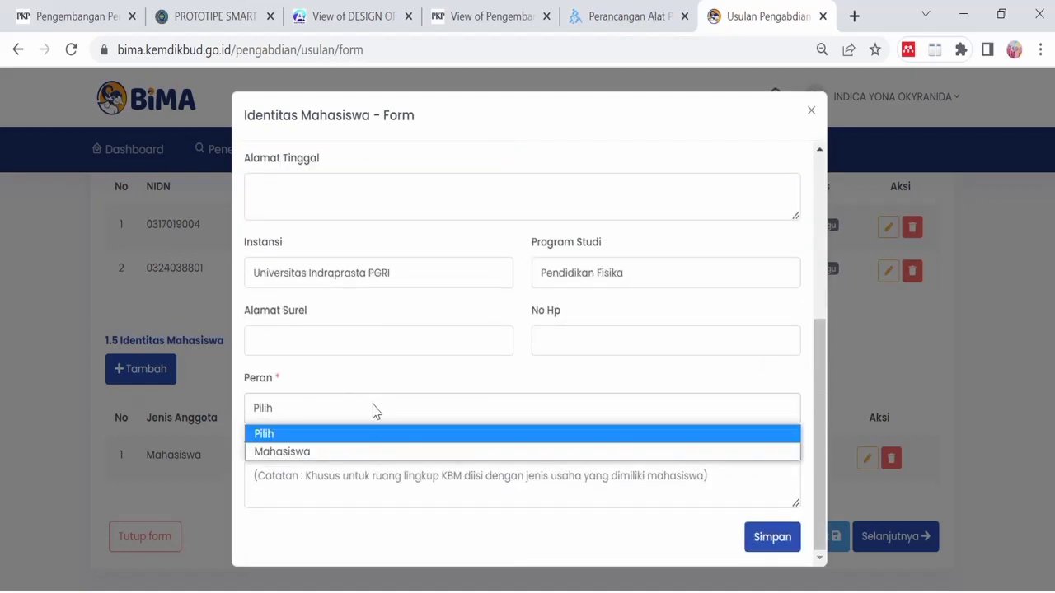
pyautogui.click(370, 450)
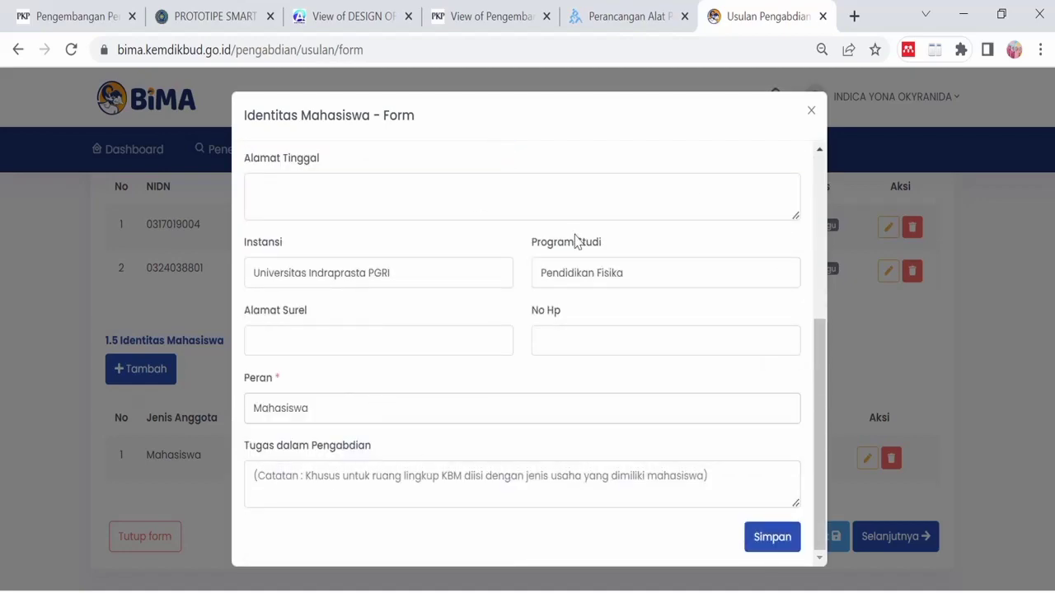
pyautogui.click(760, 538)
pyautogui.scroll(3, 717, 498)
pyautogui.scroll(4, 710, 494)
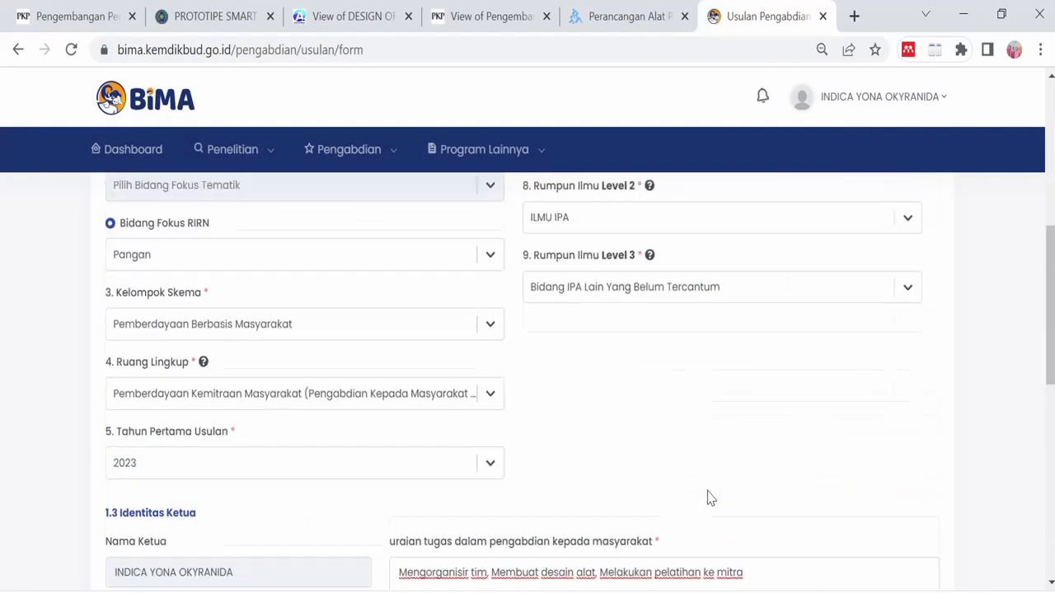
# - Save Identitas Usulan with Simpan Sebagai Draft, then proceed to step 2, Subtansi Usulan
pyautogui.scroll(-1, 708, 497)
pyautogui.scroll(-10, 707, 494)
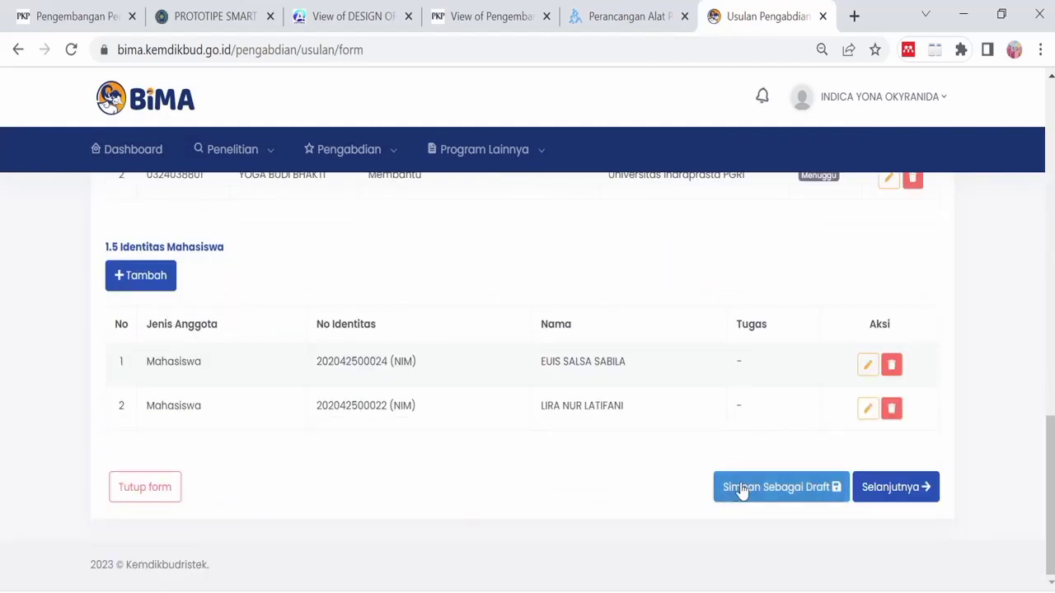
pyautogui.click(806, 492)
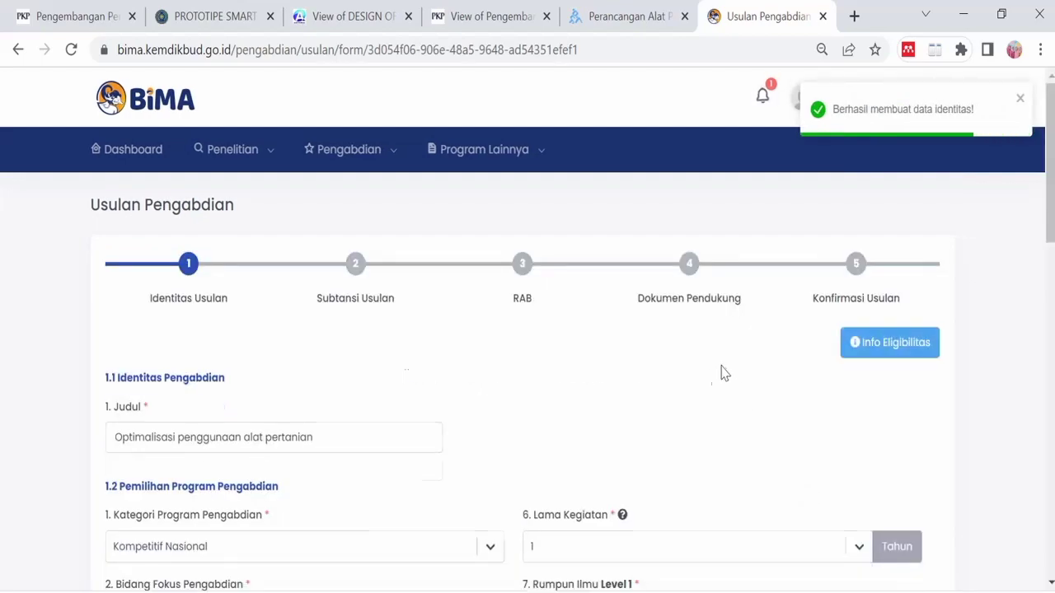
pyautogui.scroll(-10, 701, 371)
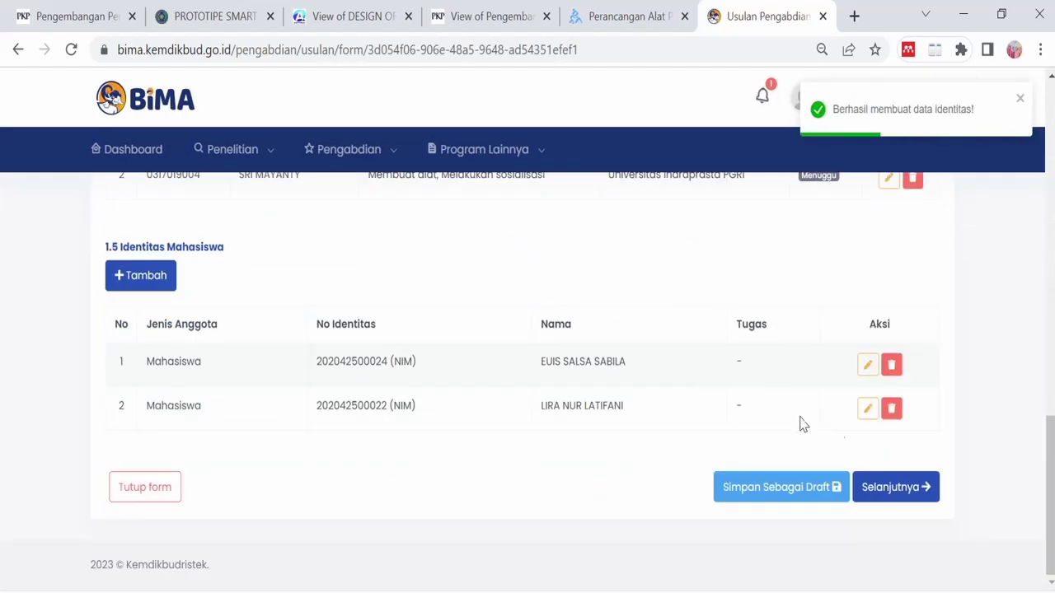
pyautogui.click(881, 490)
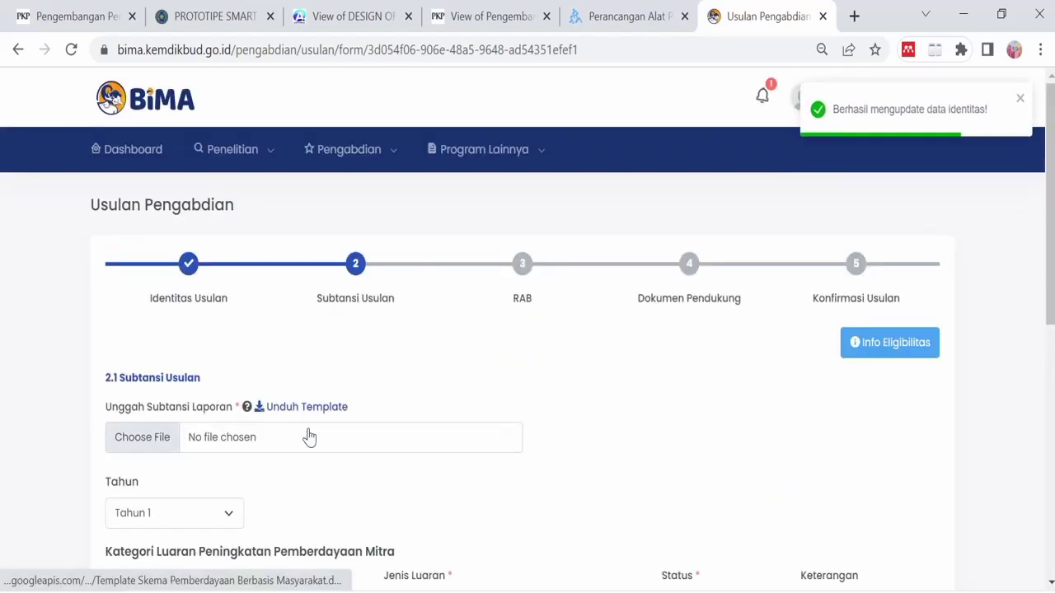
pyautogui.scroll(-1, 306, 412)
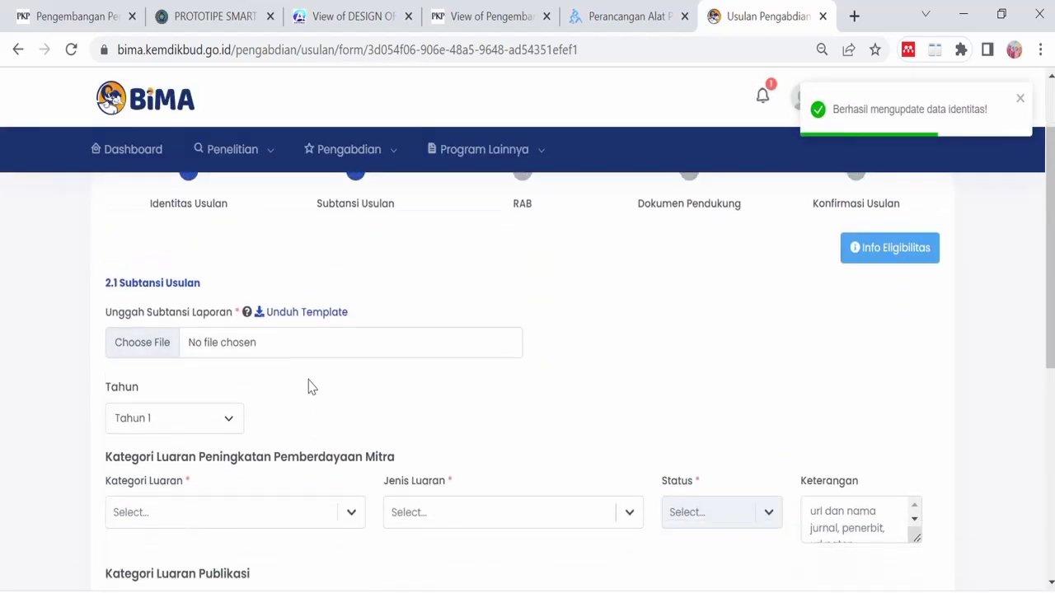
# - Choose Tahun 1 and set the partner output to Peningkatan pemberdayaan mitra / Peningkatan keterampilan mitra
pyautogui.click(213, 422)
pyautogui.scroll(-1, 391, 420)
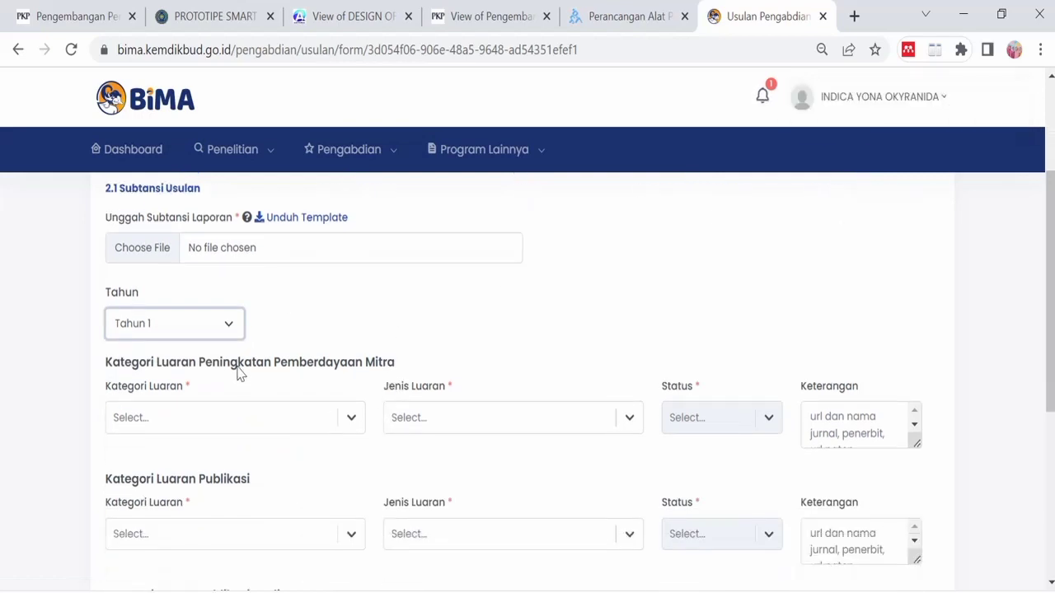
pyautogui.click(230, 328)
pyautogui.click(211, 346)
pyautogui.scroll(-1, 219, 346)
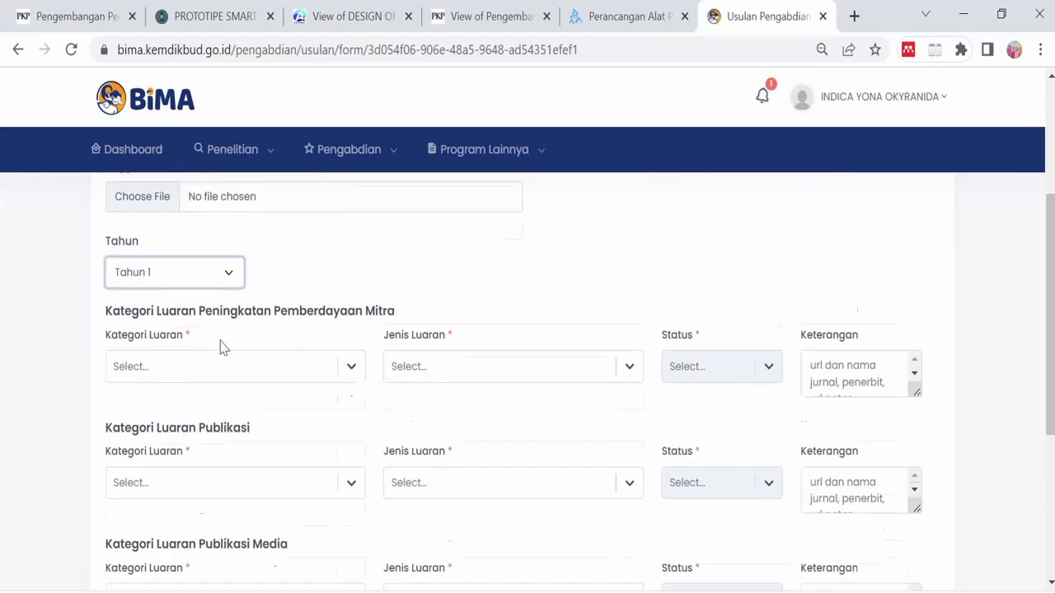
pyautogui.click(347, 326)
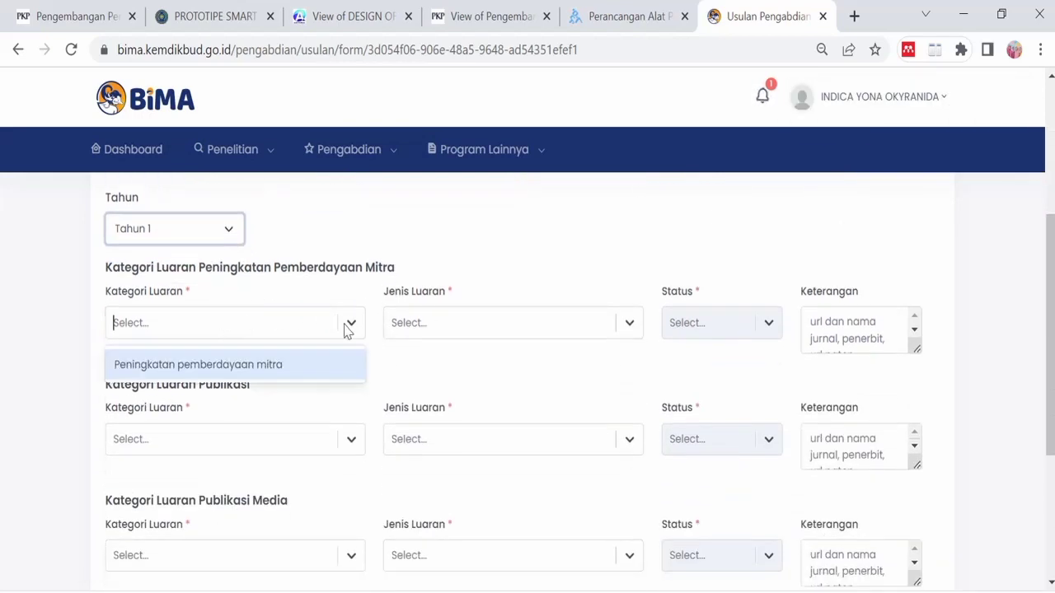
pyautogui.click(301, 367)
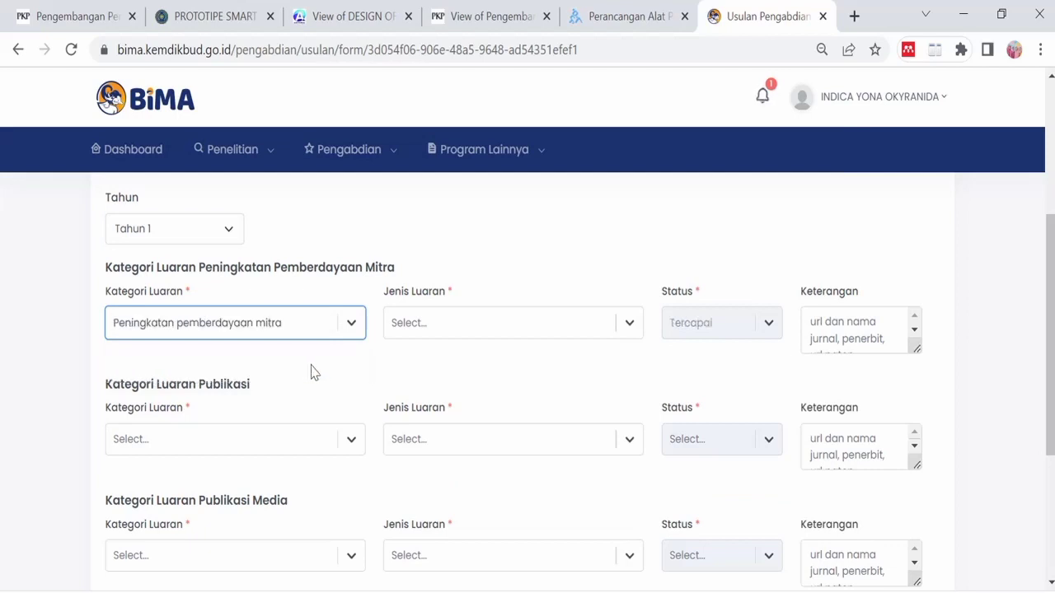
pyautogui.click(349, 328)
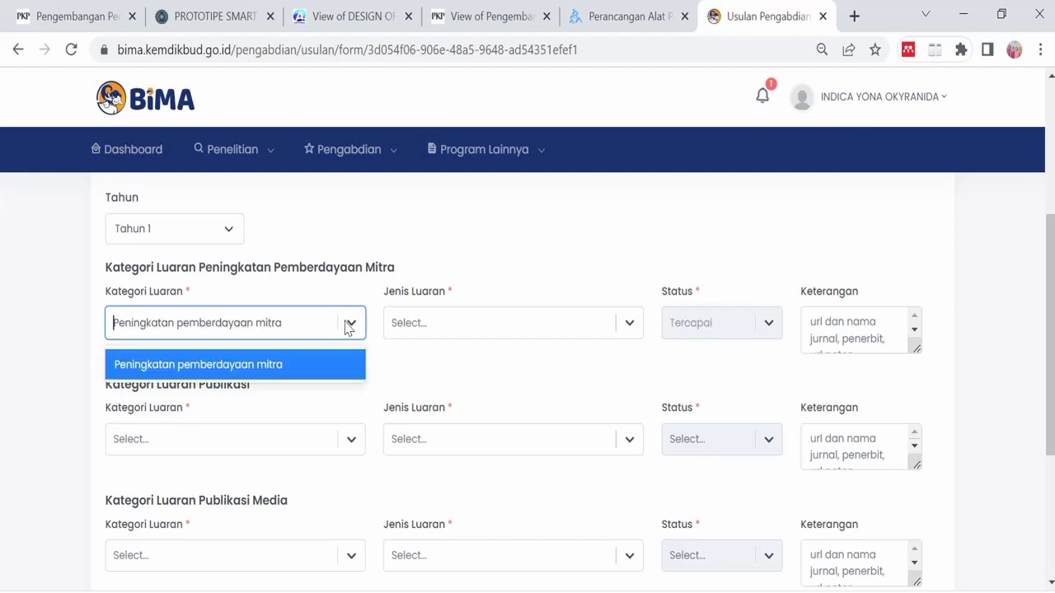
pyautogui.click(320, 371)
pyautogui.click(498, 333)
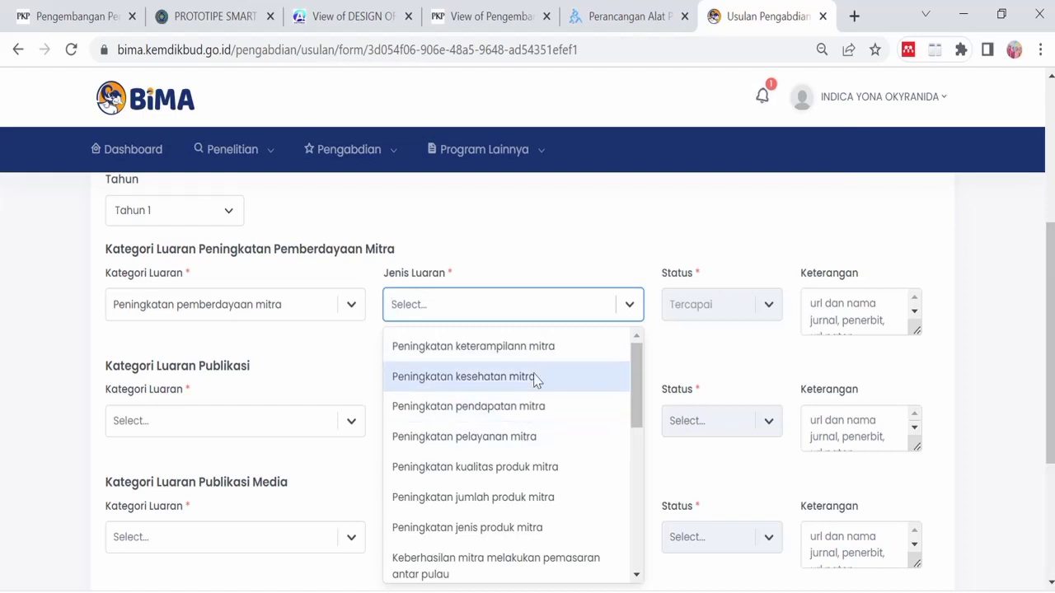
pyautogui.click(543, 350)
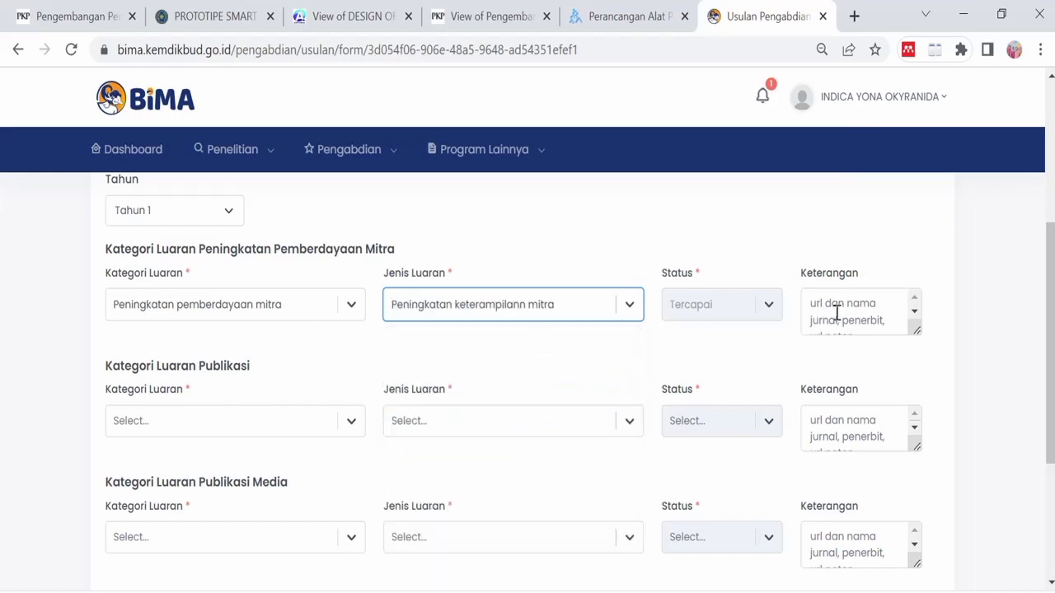
# - Set the publication output to Artikel di jurnal nasional ber ISSN, noting the Kangmas journal's name
pyautogui.click(349, 425)
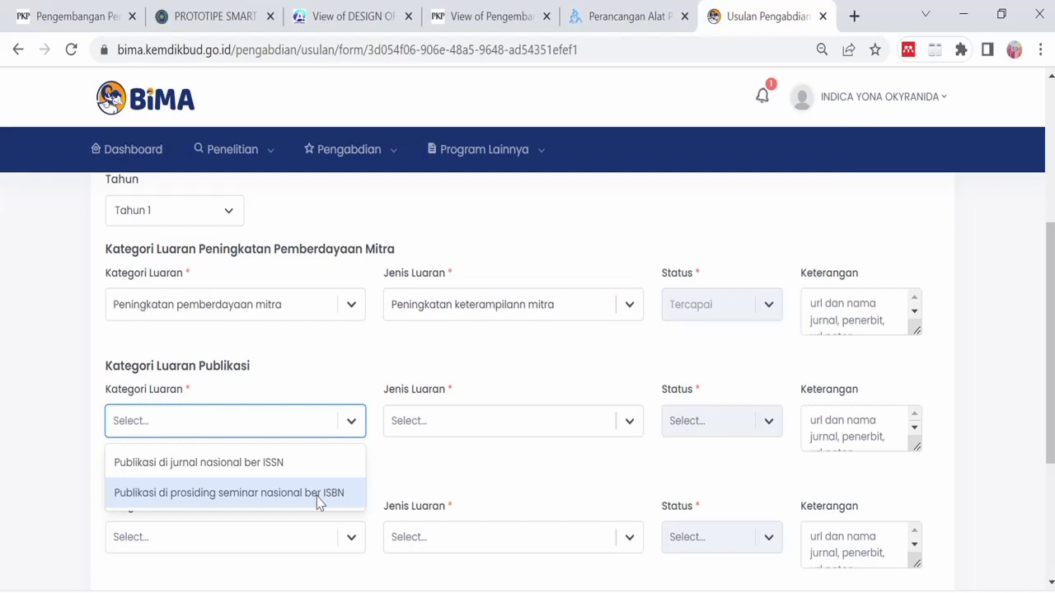
pyautogui.click(301, 472)
pyautogui.click(485, 431)
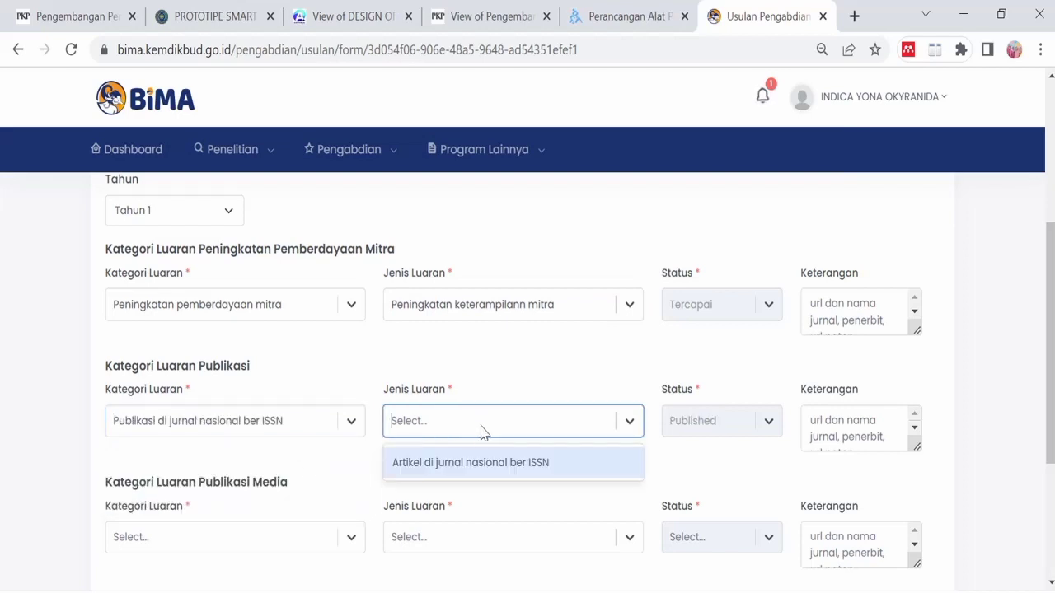
pyautogui.click(475, 467)
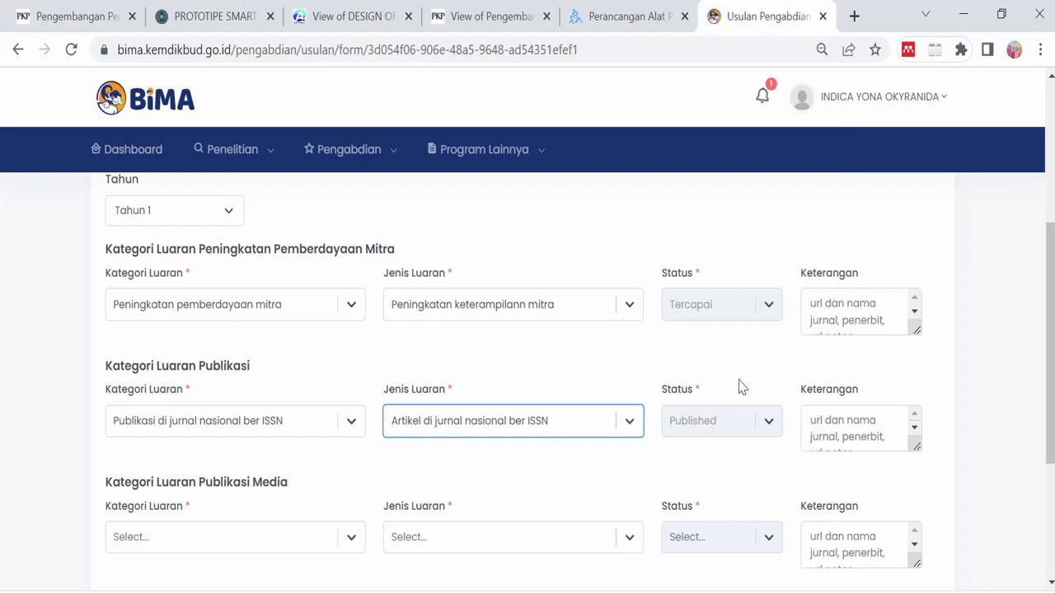
pyautogui.click(842, 423)
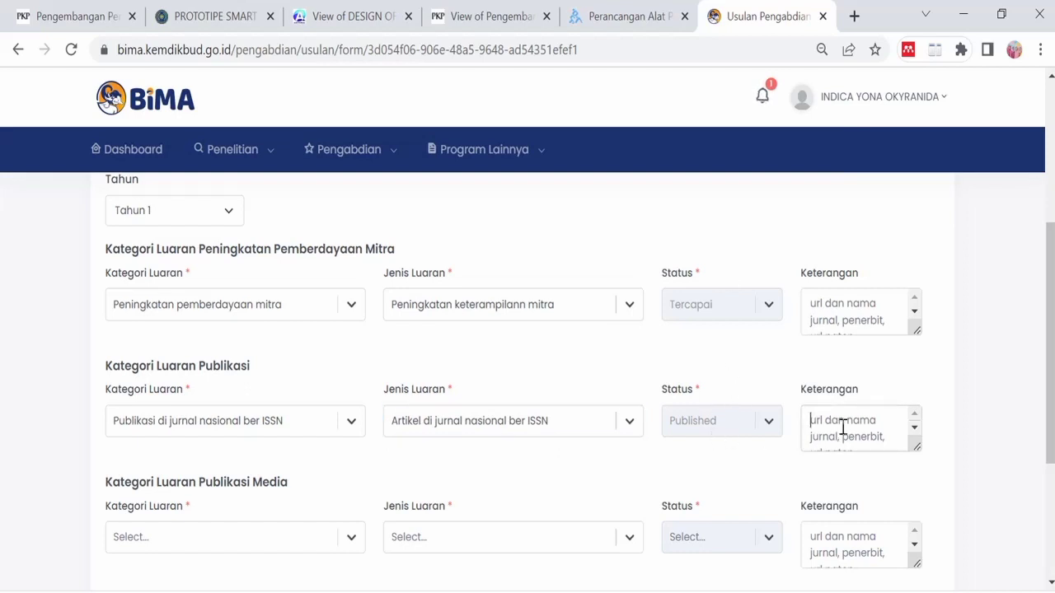
pyautogui.write('Jurnal Jangmas')
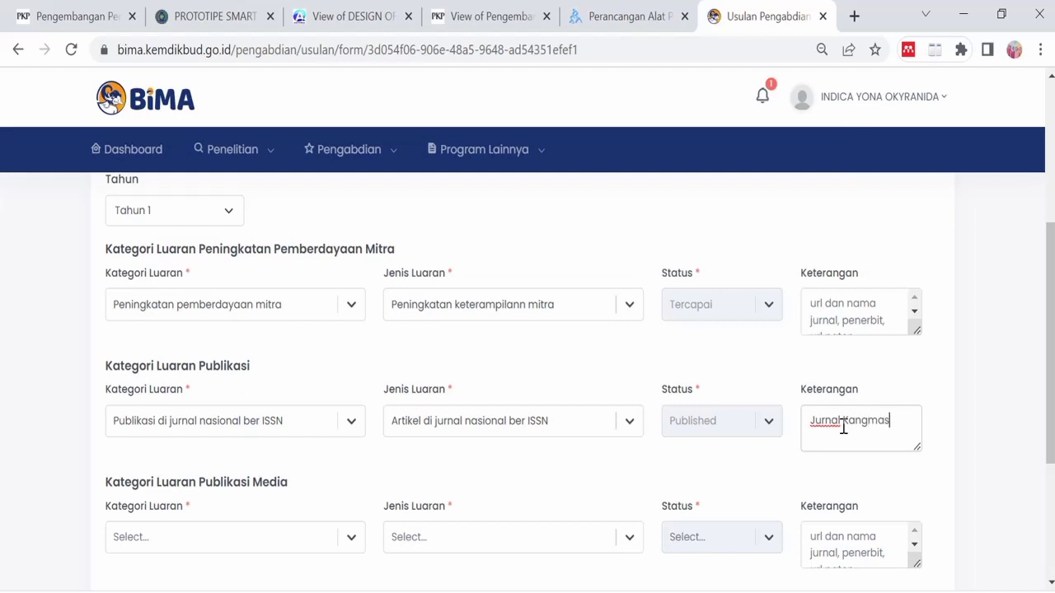
pyautogui.write('ya Ilmiah Pengabdian Masyaraka')
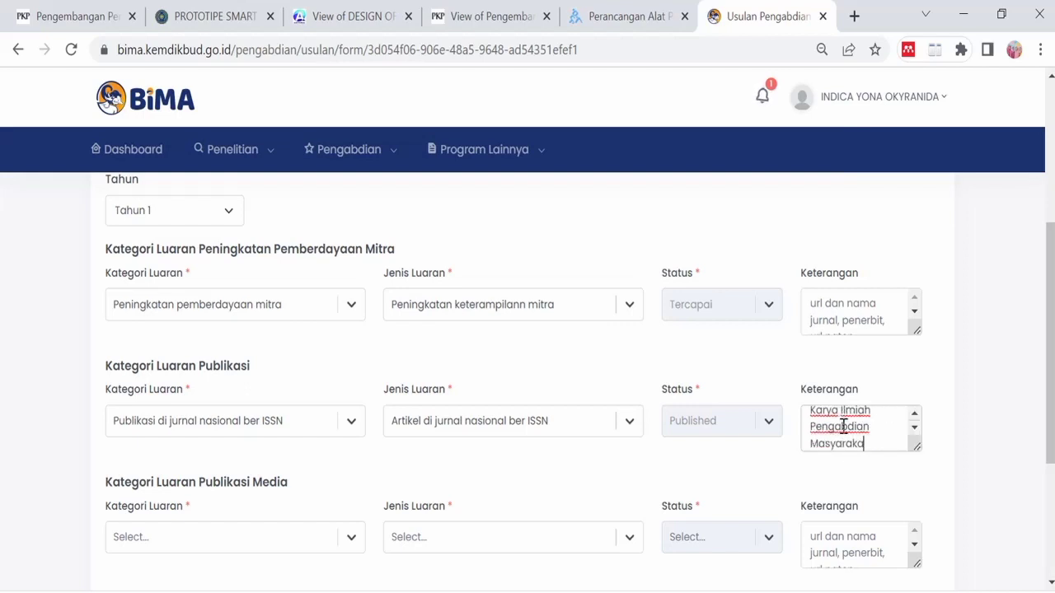
pyautogui.write('t')
pyautogui.press('Return')
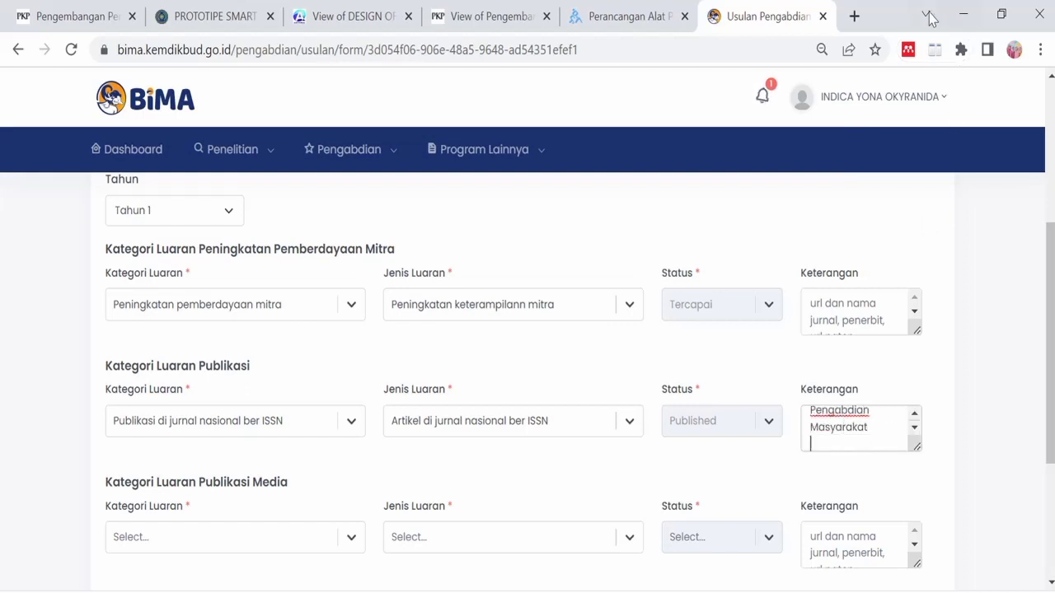
# - Copy the KANGMAS journal URL from a new tab into the BIMA publication note
pyautogui.click(854, 17)
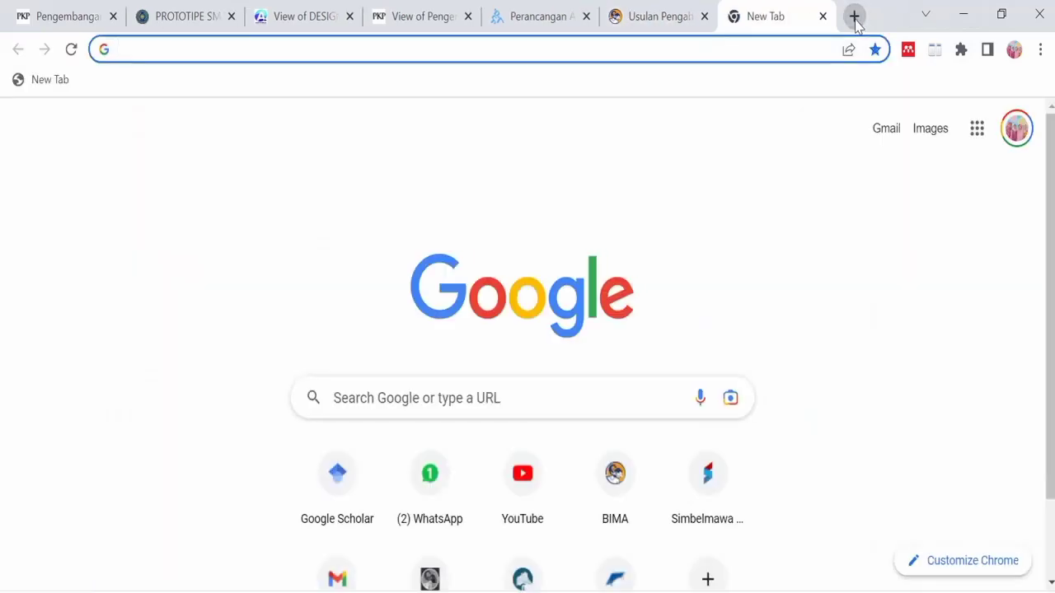
pyautogui.write('kang')
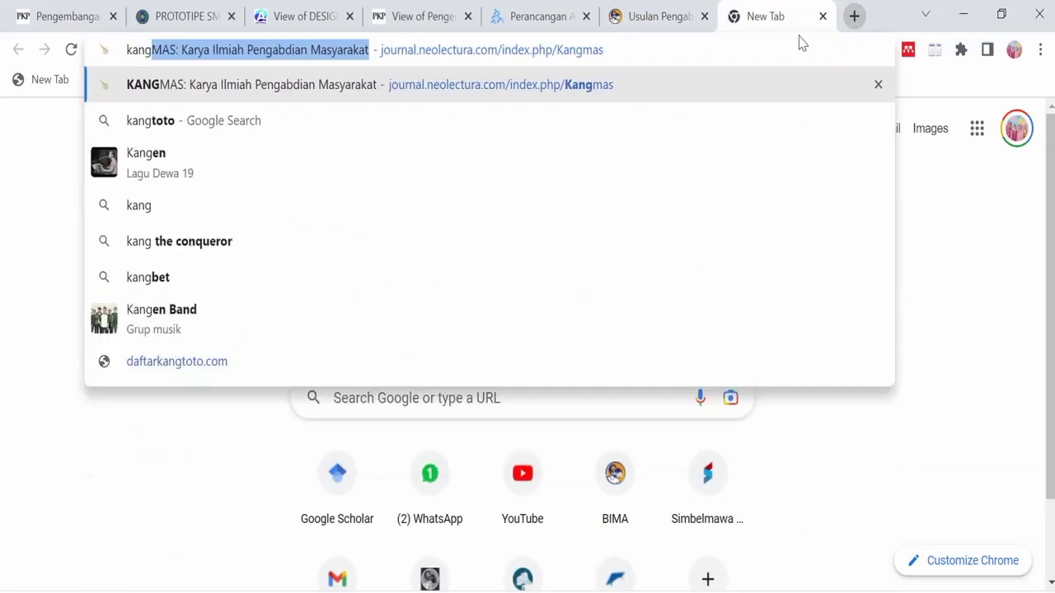
pyautogui.click(414, 83)
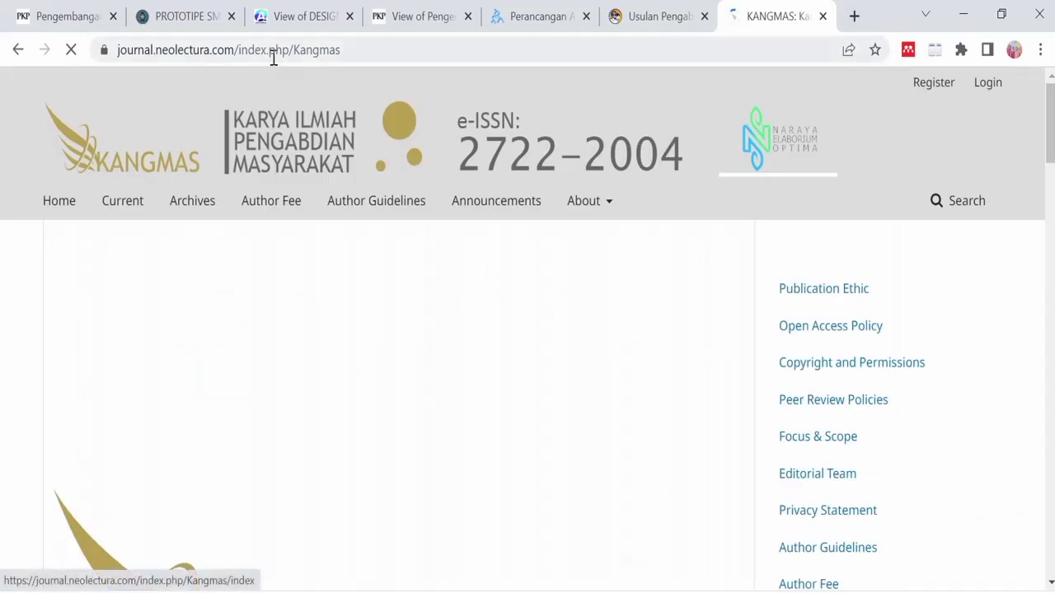
pyautogui.click(266, 51)
pyautogui.hotkey('ctrl', 'c')
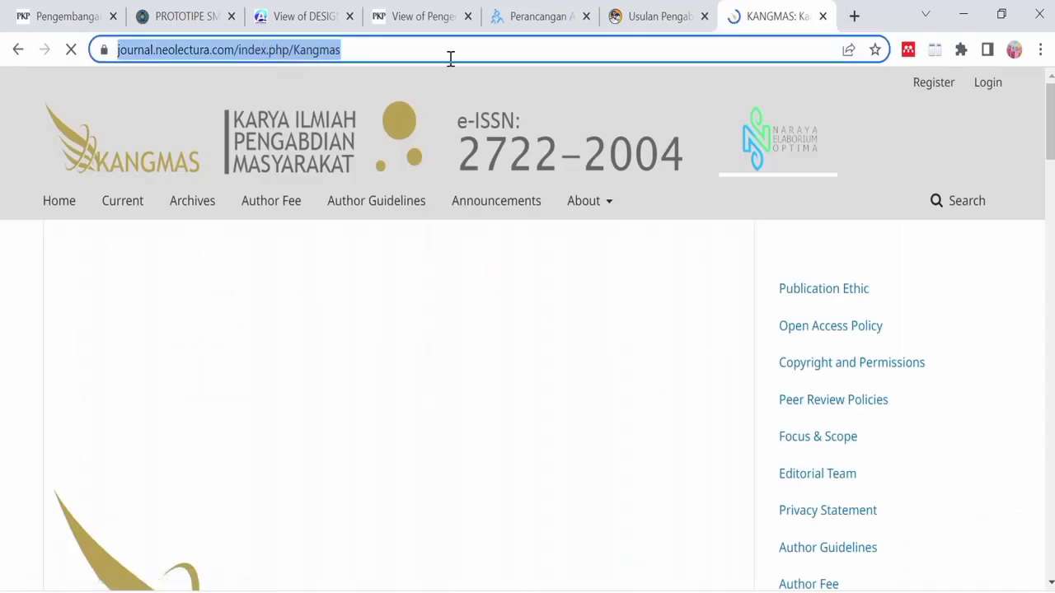
pyautogui.click(642, 13)
pyautogui.hotkey('ctrl', 'v')
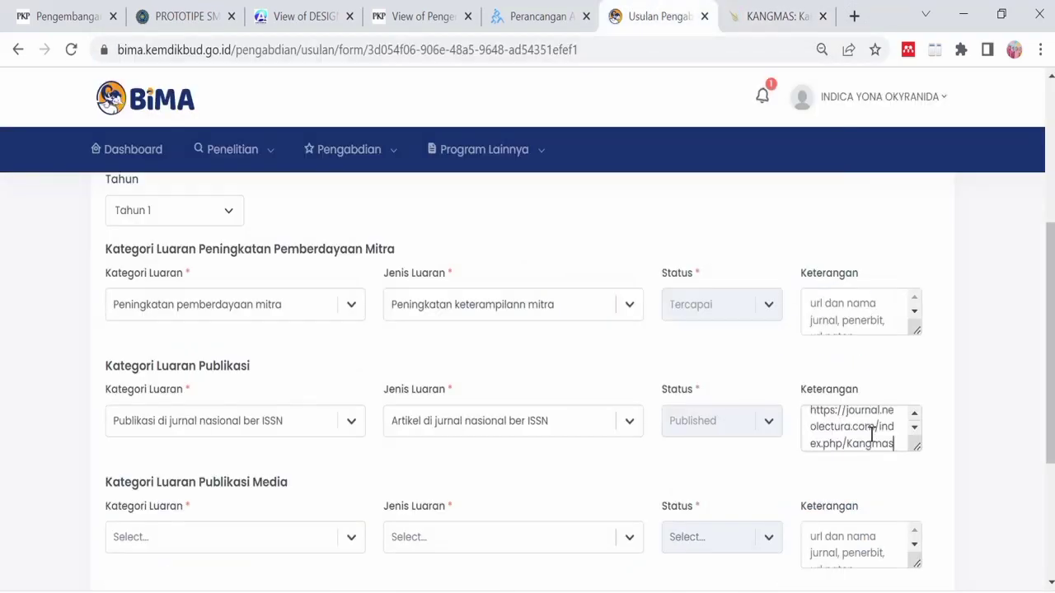
# - Set the media output to Publikasi di media massa elektronik / Artikel di media massa elektronik, noted 'Kompasiana'
pyautogui.scroll(-1, 372, 486)
pyautogui.scroll(-1, 372, 486)
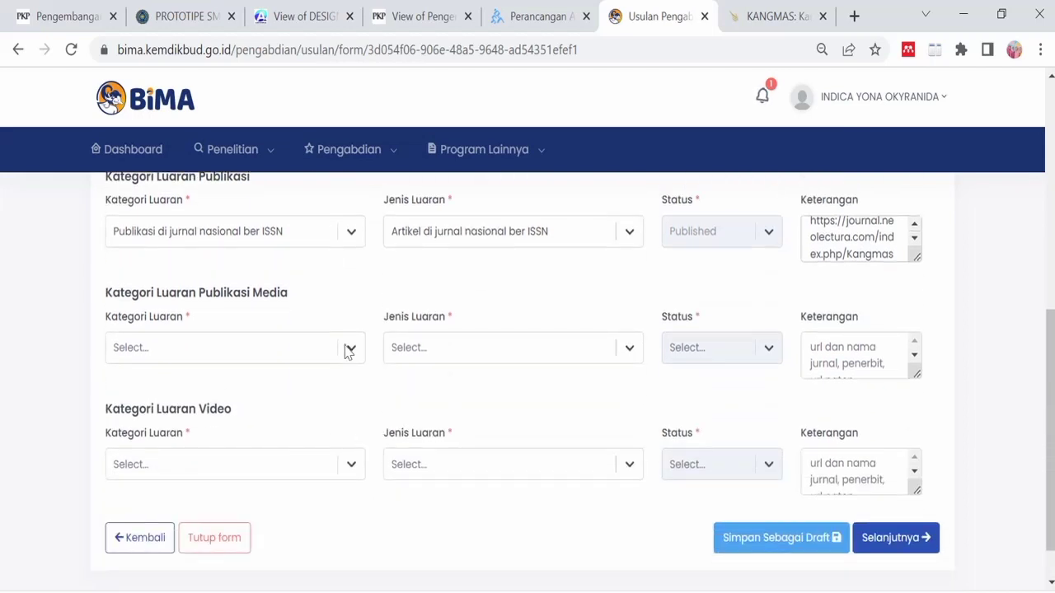
pyautogui.click(350, 347)
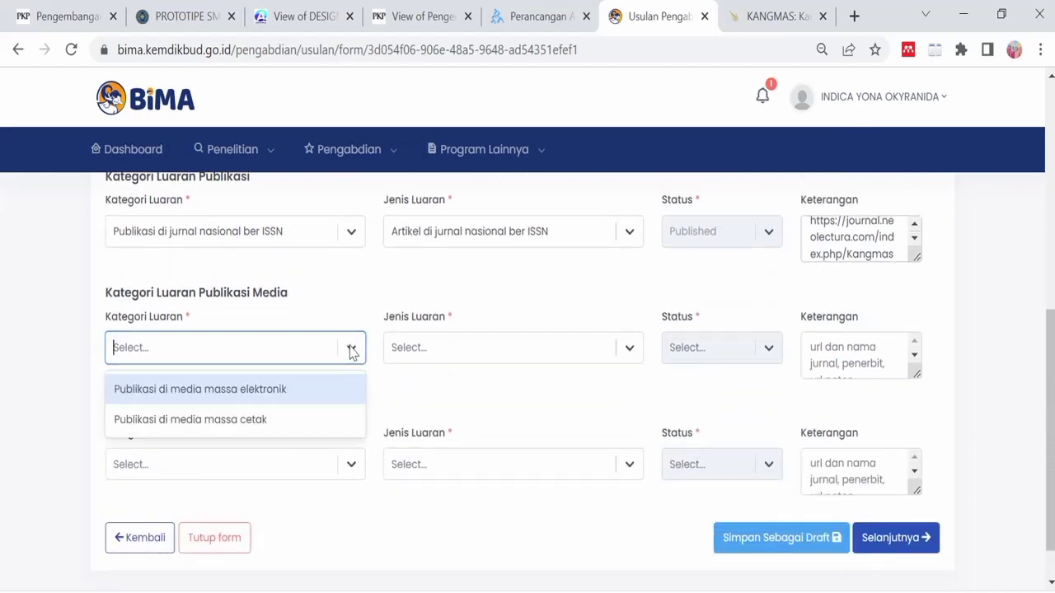
pyautogui.click(292, 399)
pyautogui.click(516, 346)
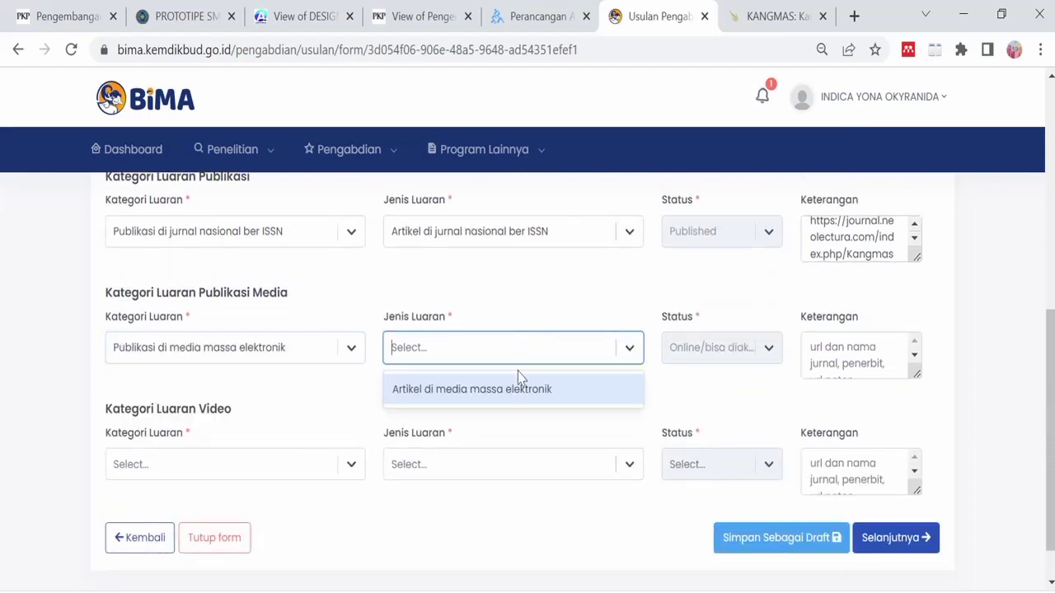
pyautogui.click(462, 393)
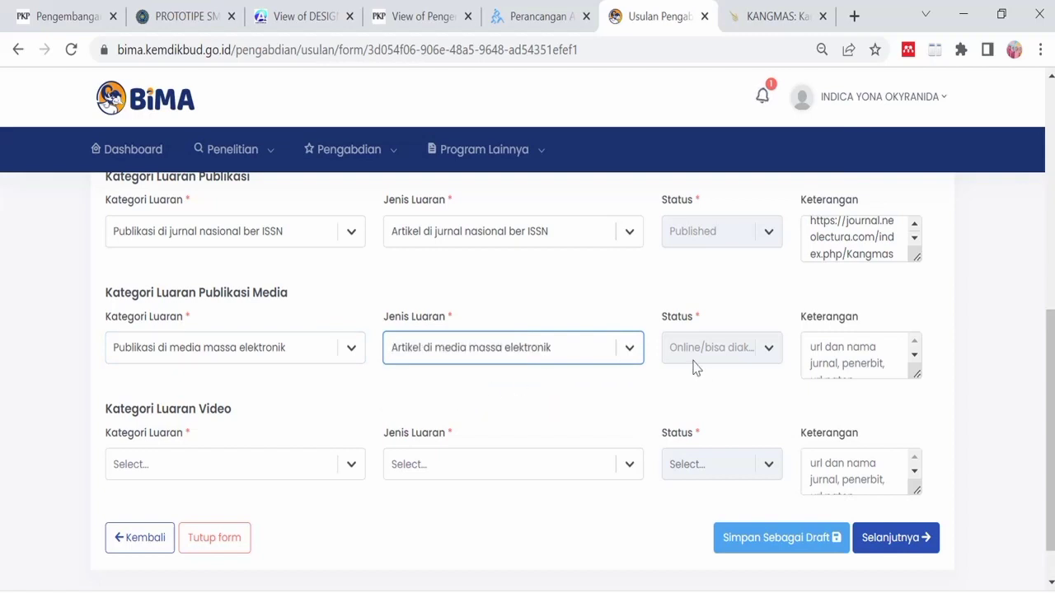
pyautogui.click(841, 354)
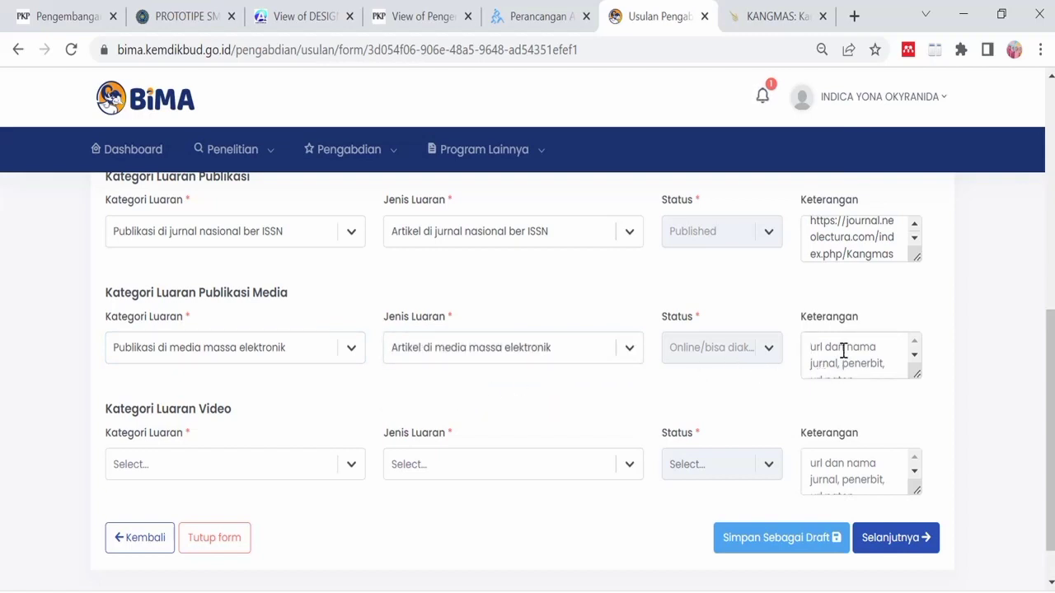
pyautogui.write('Kompas')
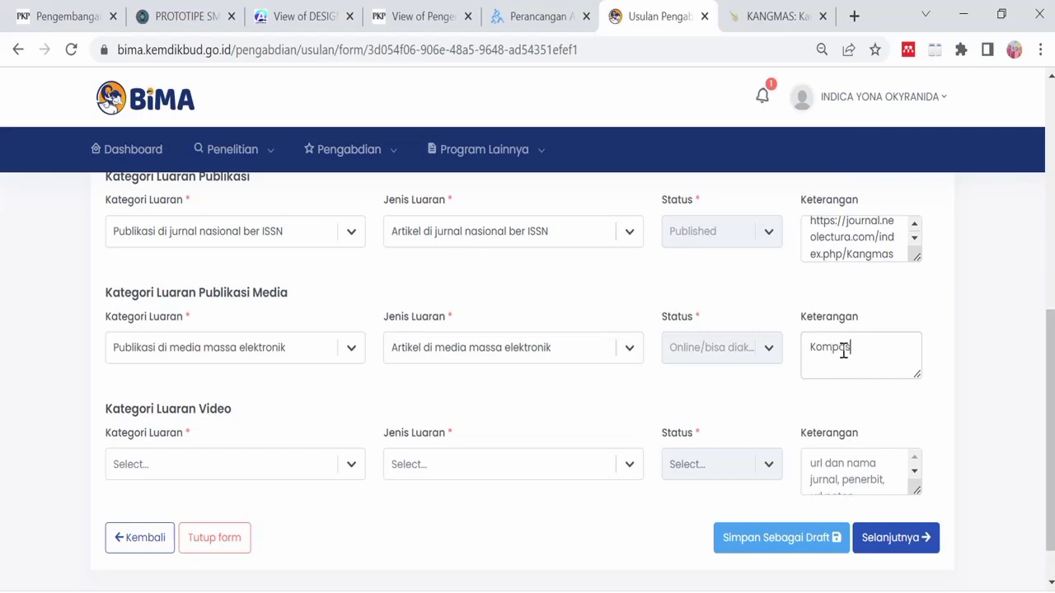
pyautogui.write('iana')
pyautogui.press('Return')
# - Open kompasiana.com in the other browser tab and select its address
pyautogui.click(756, 18)
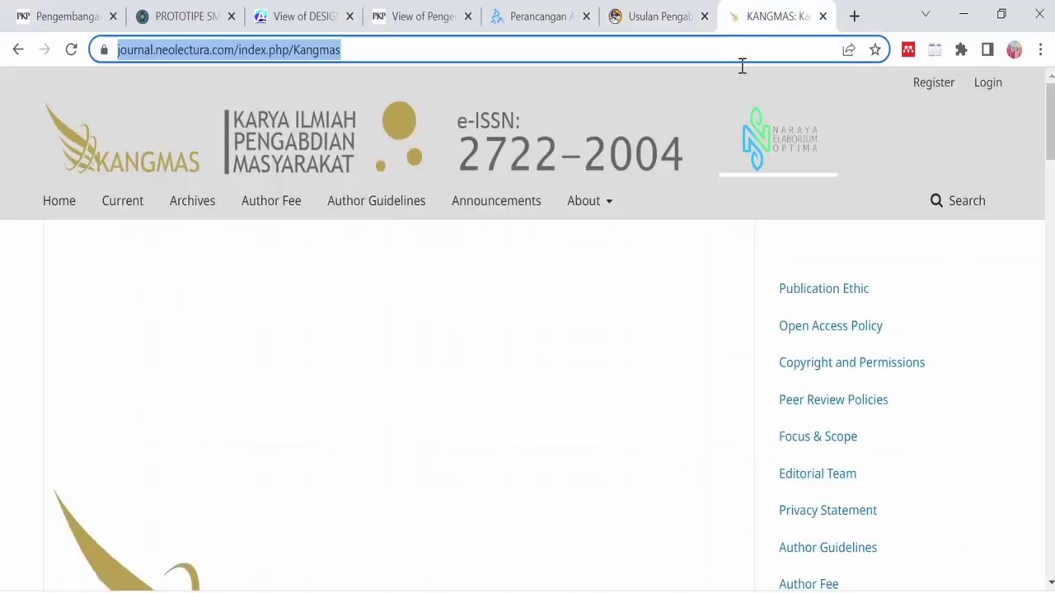
pyautogui.write('kompasian')
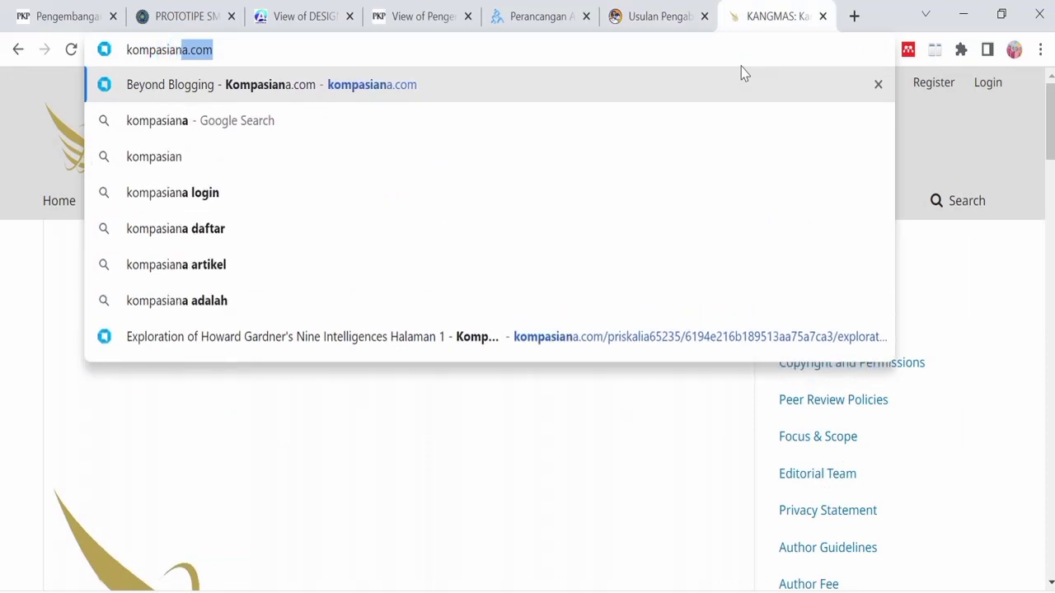
pyautogui.click(517, 94)
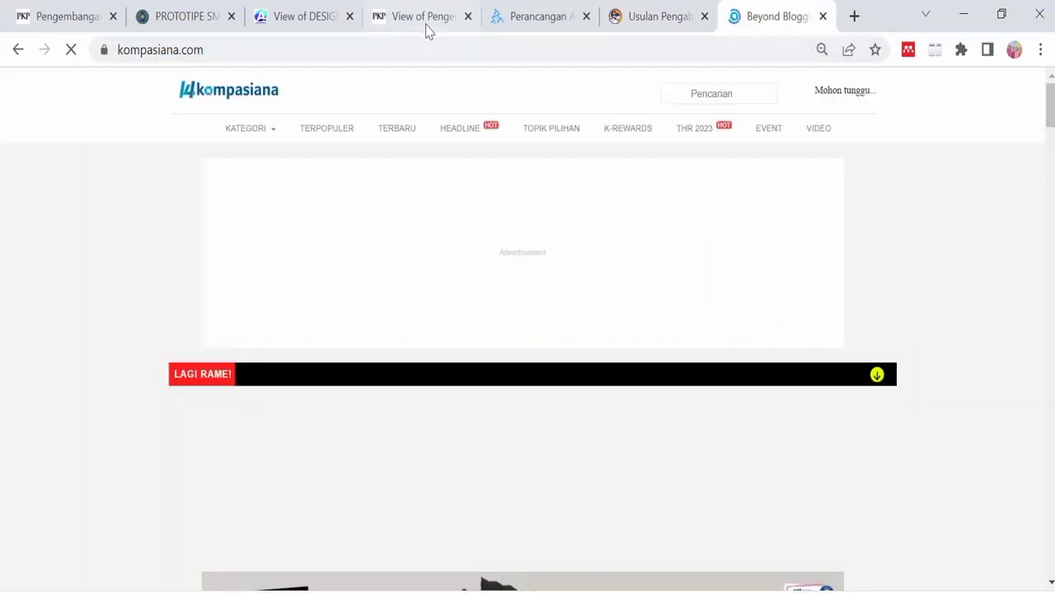
pyautogui.click(193, 56)
pyautogui.hotkey('ctrl', 'c')
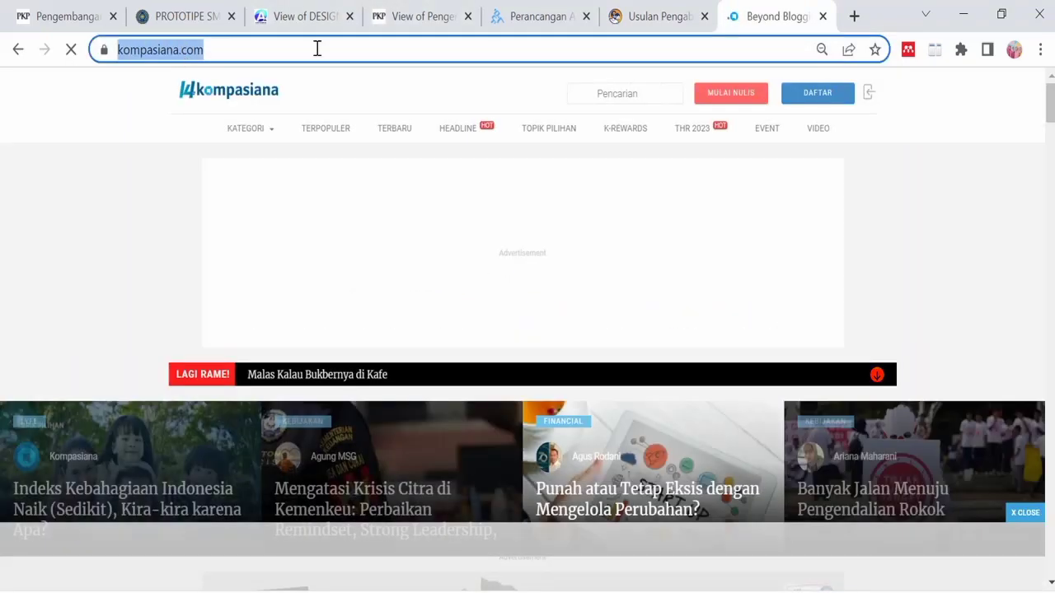
pyautogui.click(619, 10)
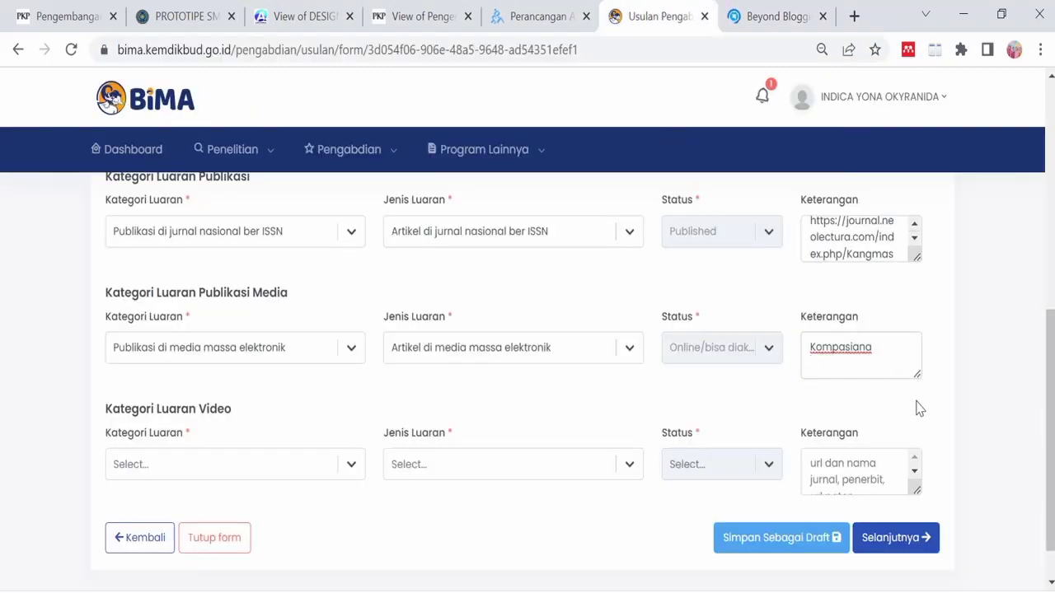
# - Paste the Kompasiana URL into the media note; set video output to Konten Video pelaksanaan kegiatan, noted 'Youtube channel: RPIY Channel'
pyautogui.press('Return')
pyautogui.hotkey('ctrl', 'v')
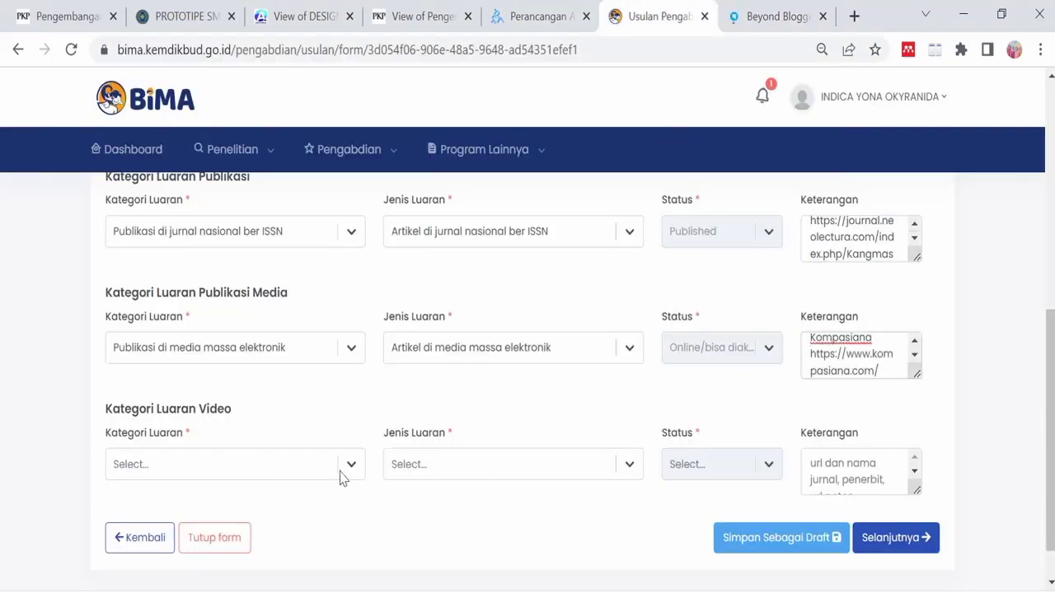
pyautogui.click(345, 475)
pyautogui.click(309, 506)
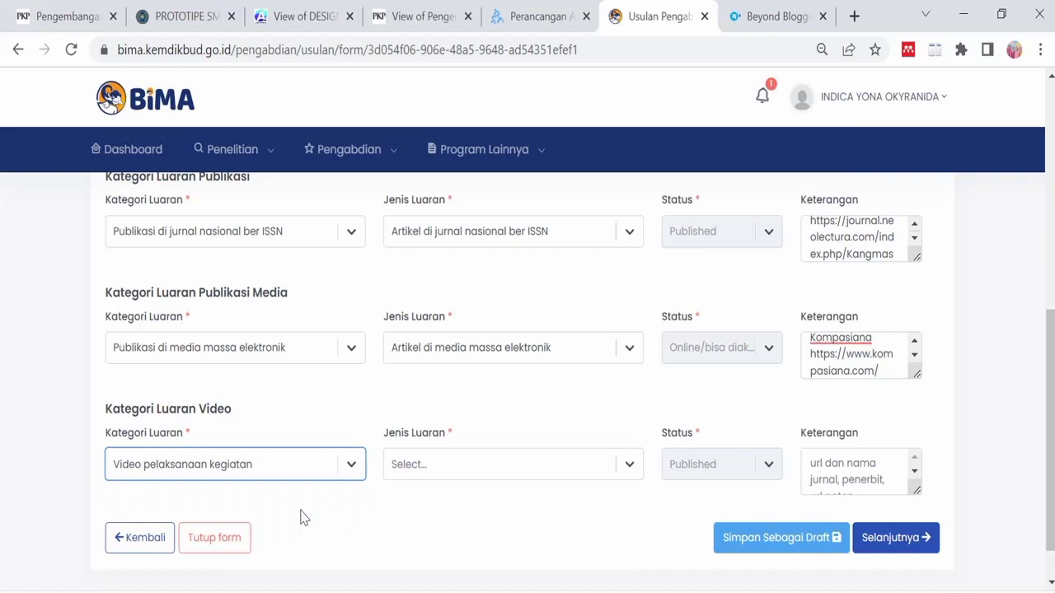
pyautogui.click(491, 470)
pyautogui.click(497, 508)
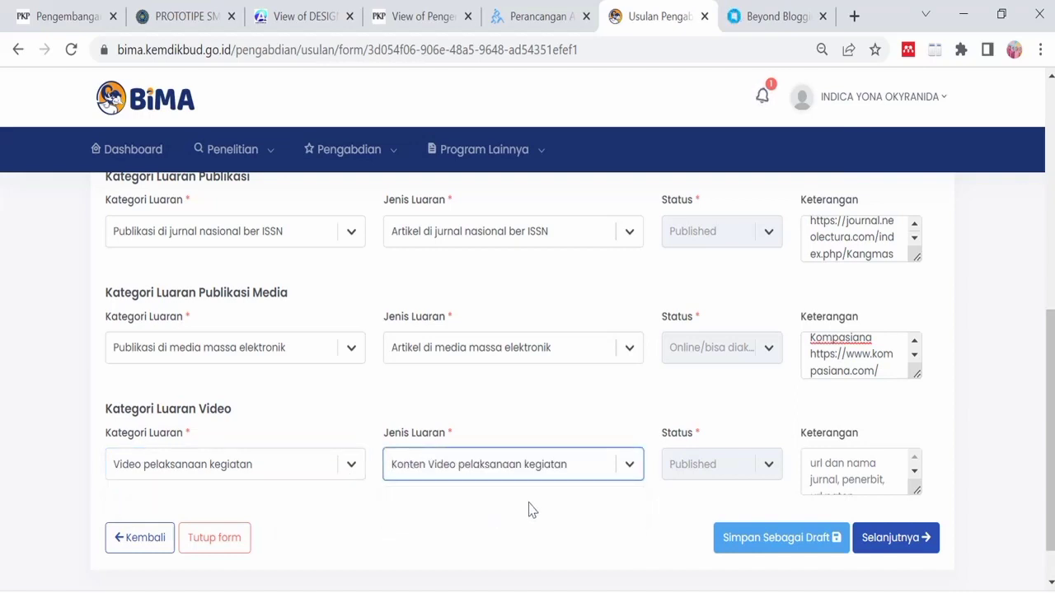
pyautogui.click(823, 479)
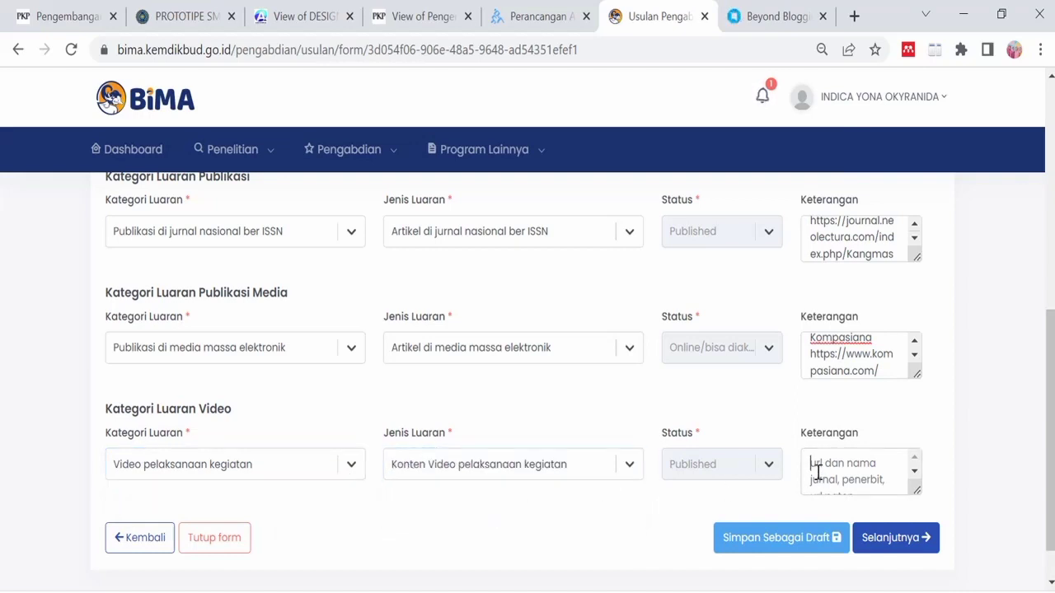
pyautogui.write('Youtube channel')
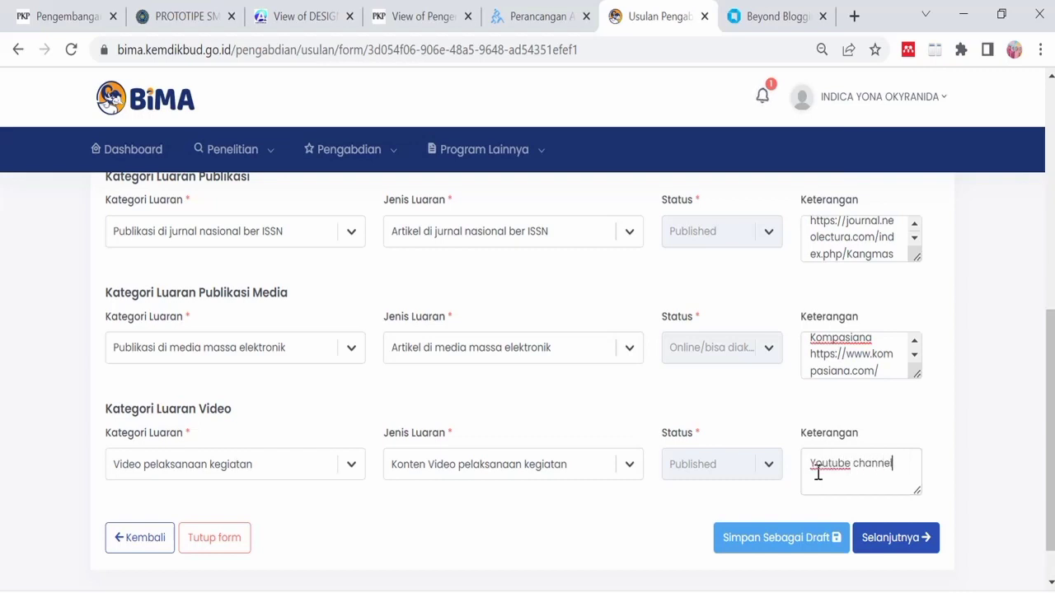
pyautogui.write(': RPIY Channel')
pyautogui.press('Return')
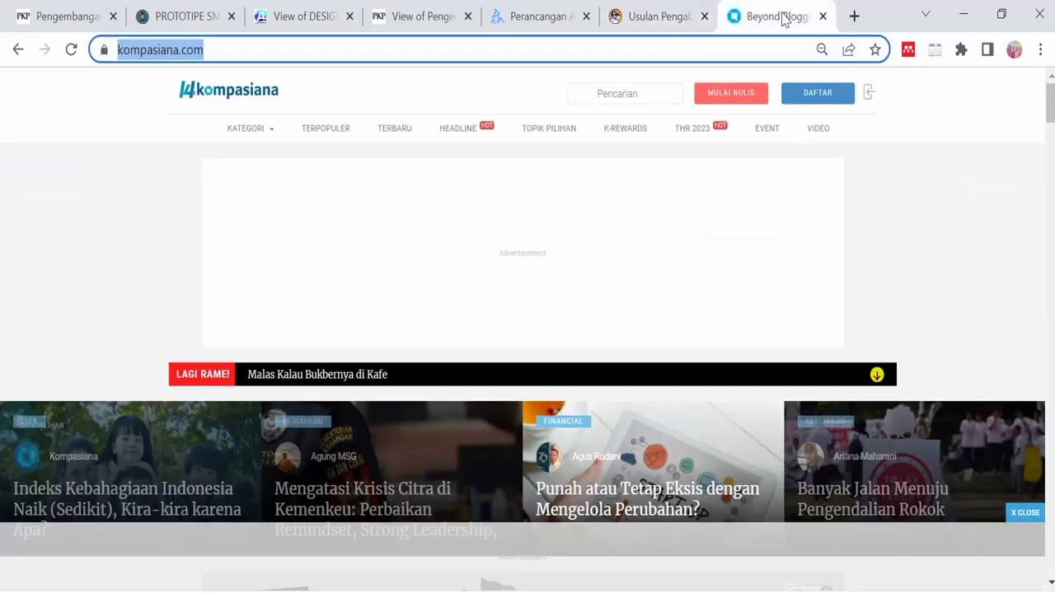
# - Copy the RIFIY Channel YouTube videos-page URL and paste it into the video output note
pyautogui.click(783, 23)
pyautogui.write('yout')
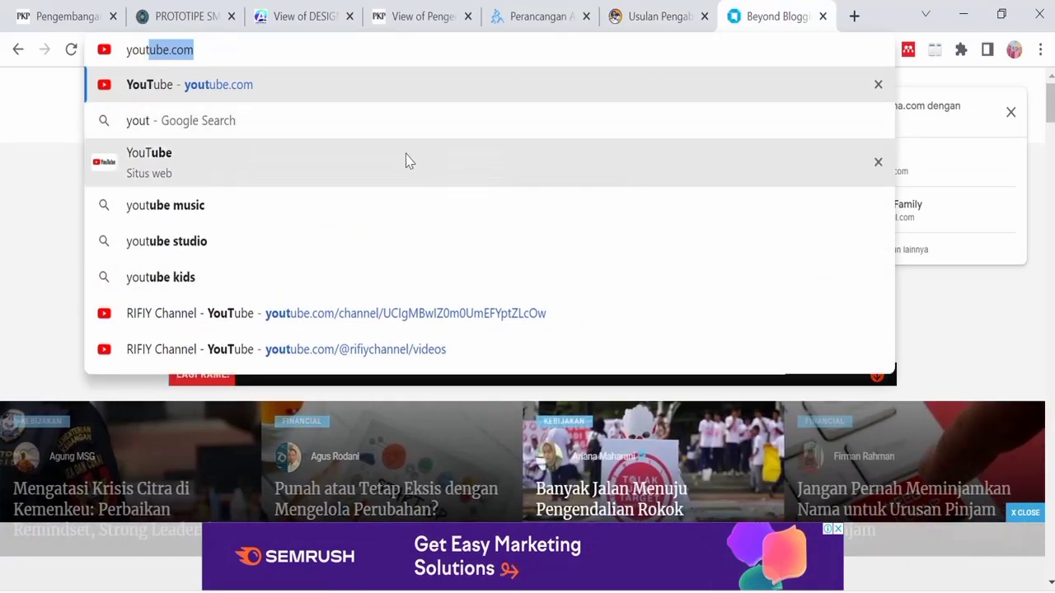
pyautogui.click(388, 349)
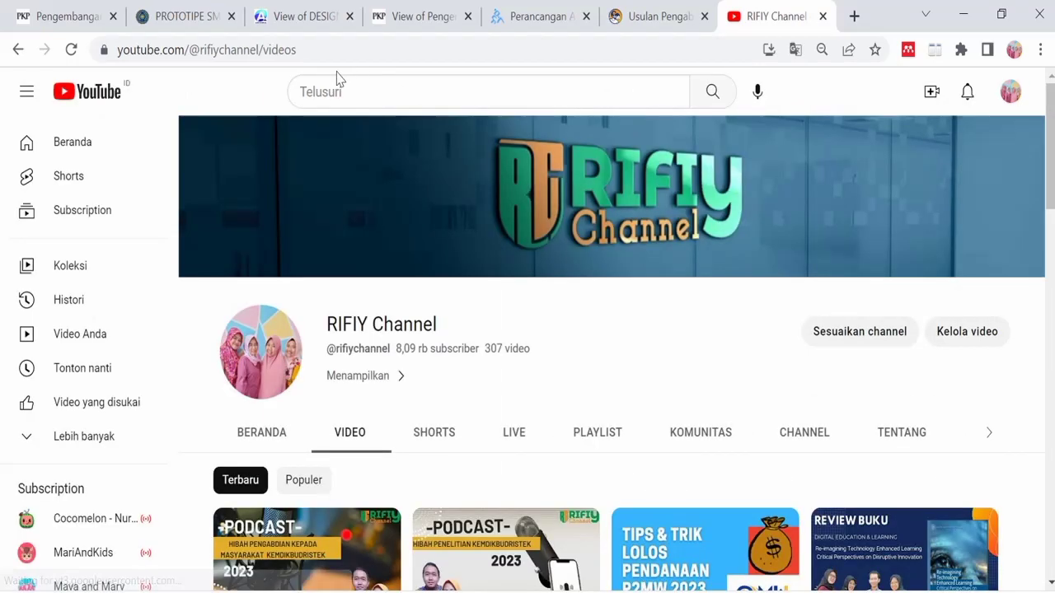
pyautogui.click(297, 49)
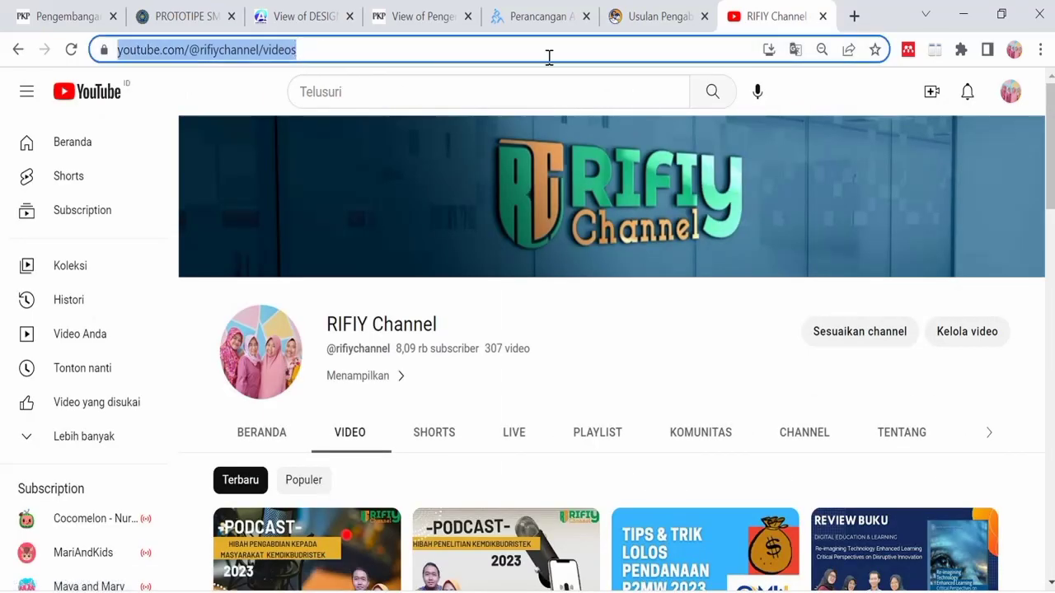
pyautogui.hotkey('ctrl', 'c')
pyautogui.click(653, 16)
pyautogui.hotkey('ctrl', 'v')
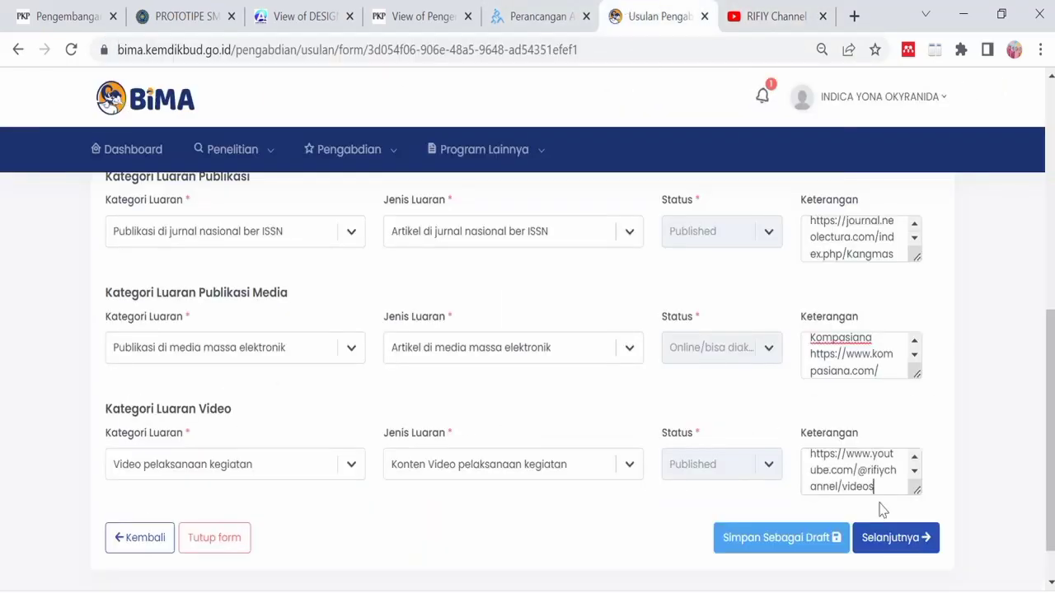
# - Browse to DATA (D:) > ABDIMAS > PKM Citorek > PROPOSAL and choose 'Revisi proposal PkM Citorek Timur'
pyautogui.scroll(6, 382, 362)
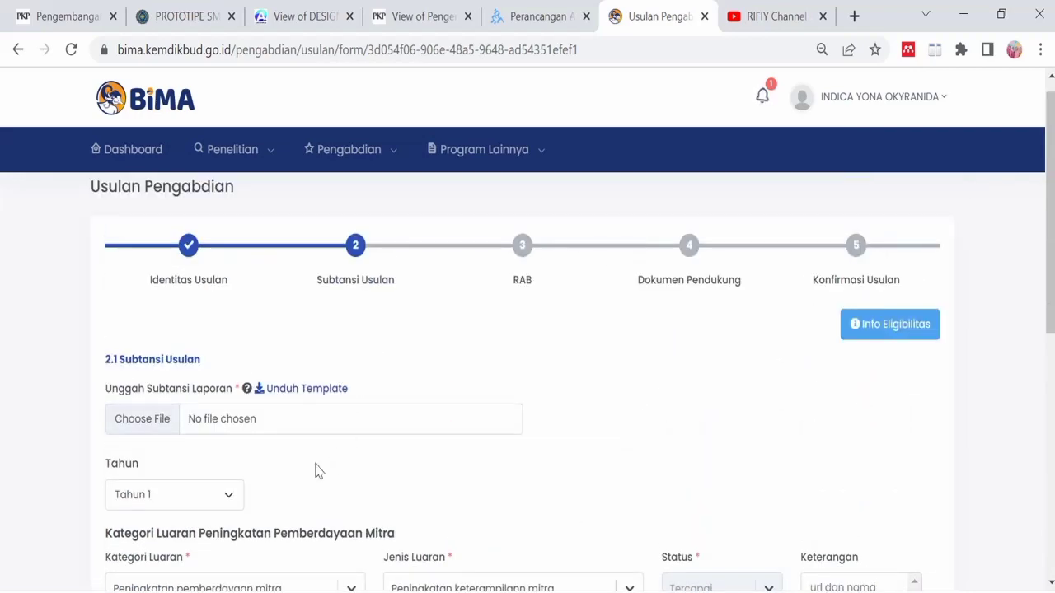
pyautogui.click(144, 422)
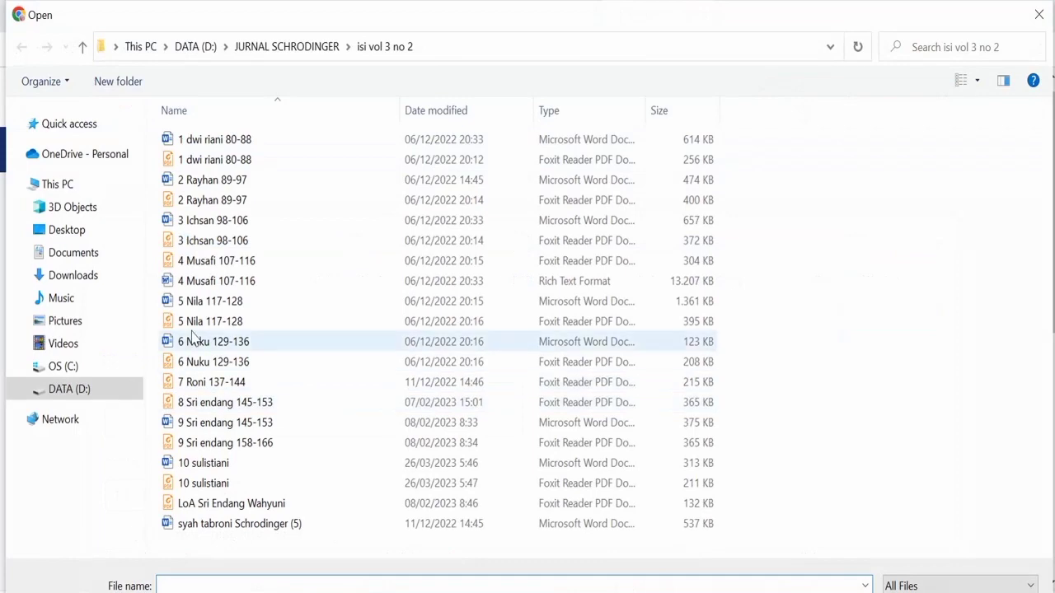
pyautogui.click(191, 47)
pyautogui.scroll(-8, 266, 462)
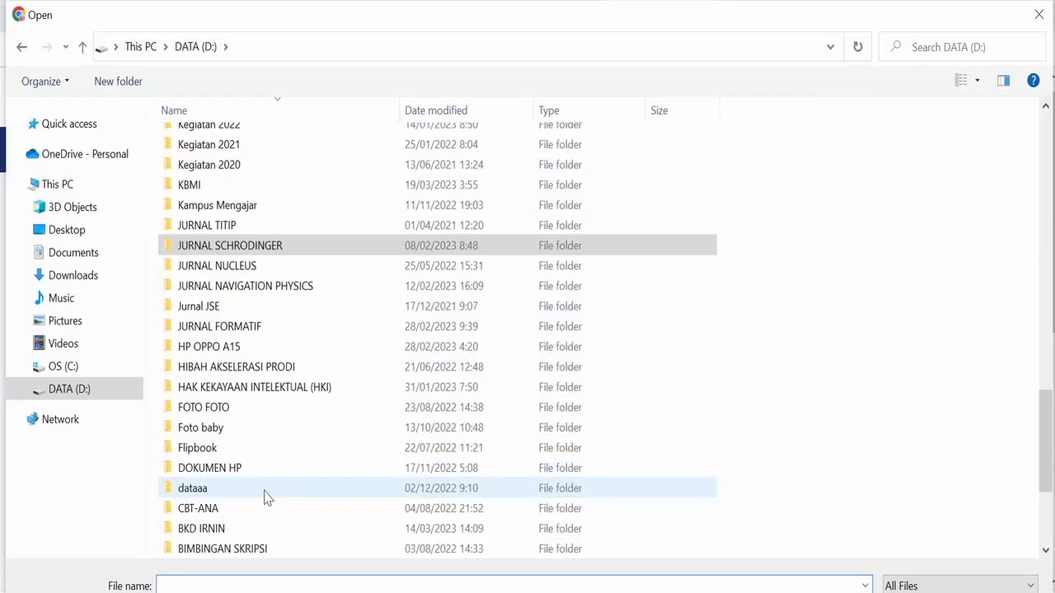
pyautogui.scroll(-1, 265, 497)
pyautogui.doubleClick(239, 509)
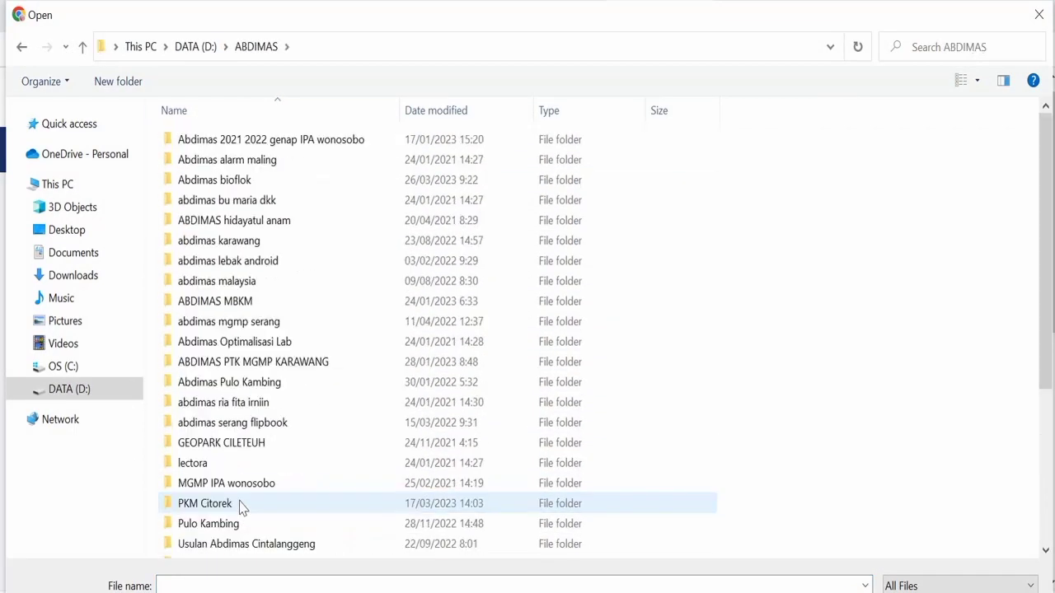
pyautogui.doubleClick(210, 503)
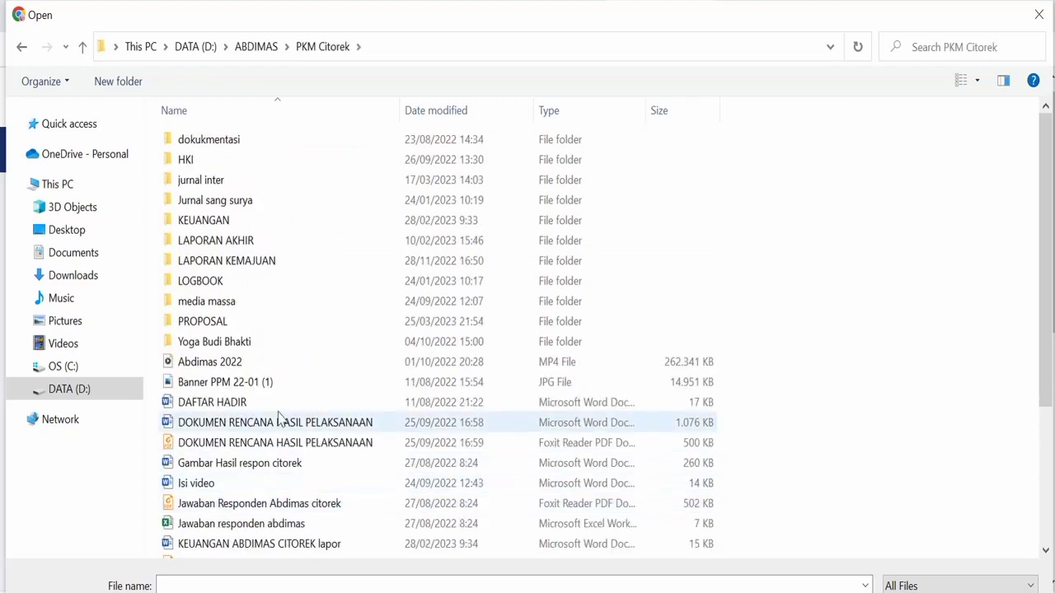
pyautogui.doubleClick(231, 321)
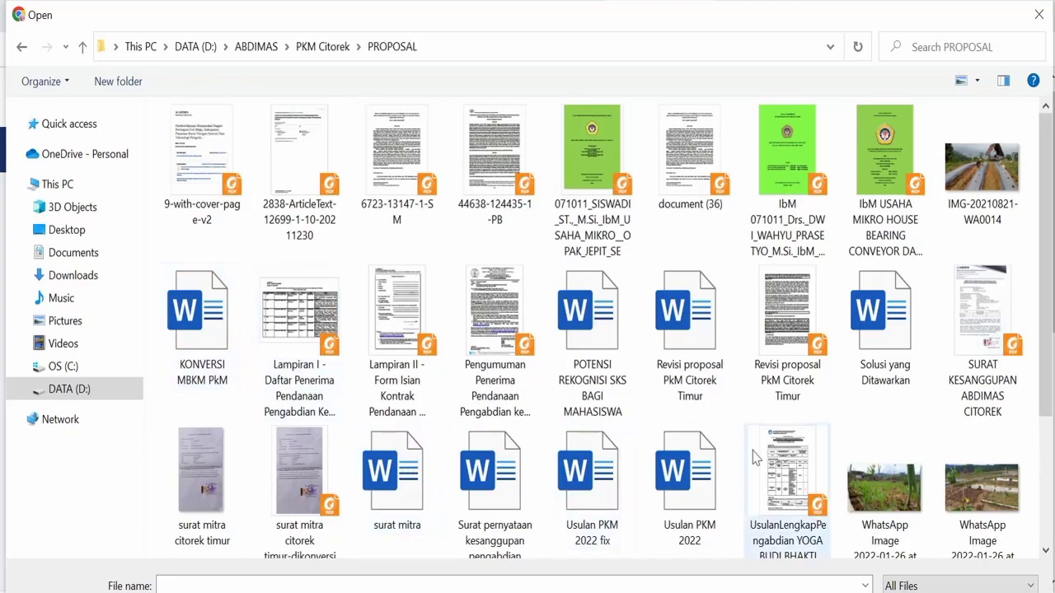
pyautogui.click(796, 375)
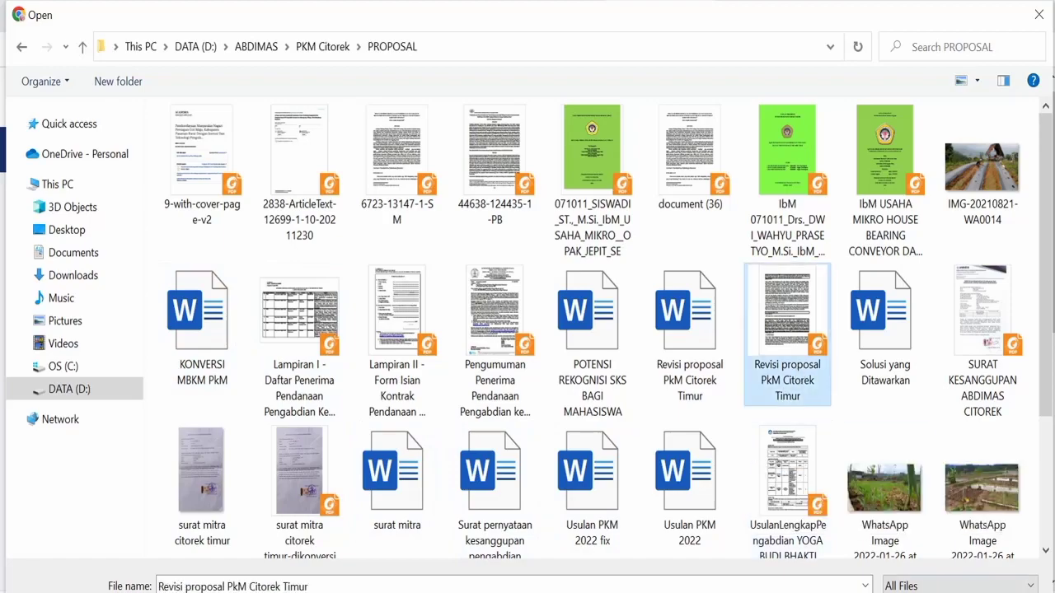
pyautogui.doubleClick(790, 363)
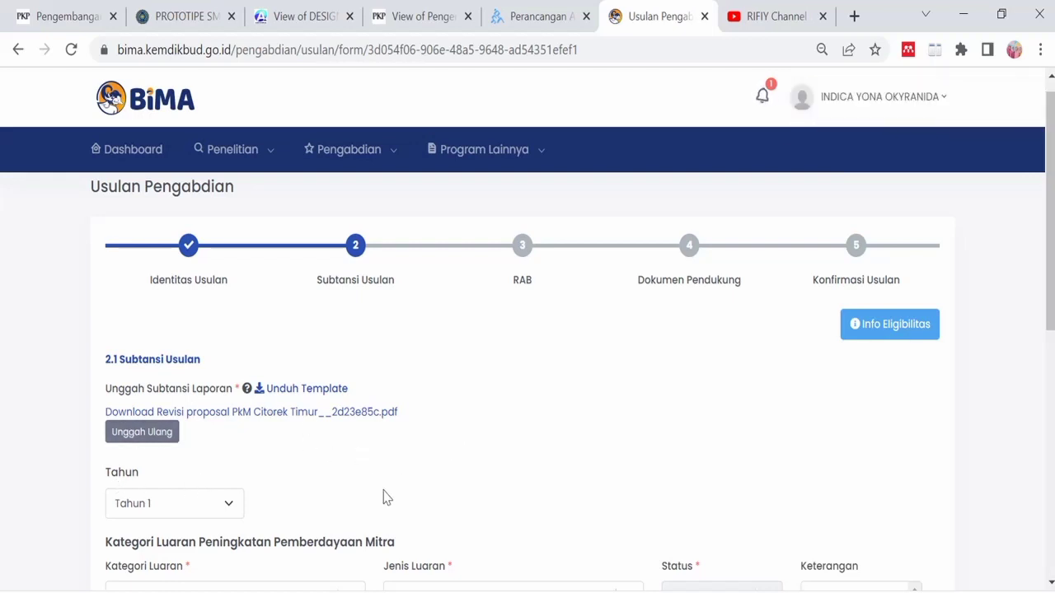
# - Once the proposal PDF has uploaded, save Subtansi Usulan and continue to the RAB budget step
pyautogui.scroll(-10, 666, 466)
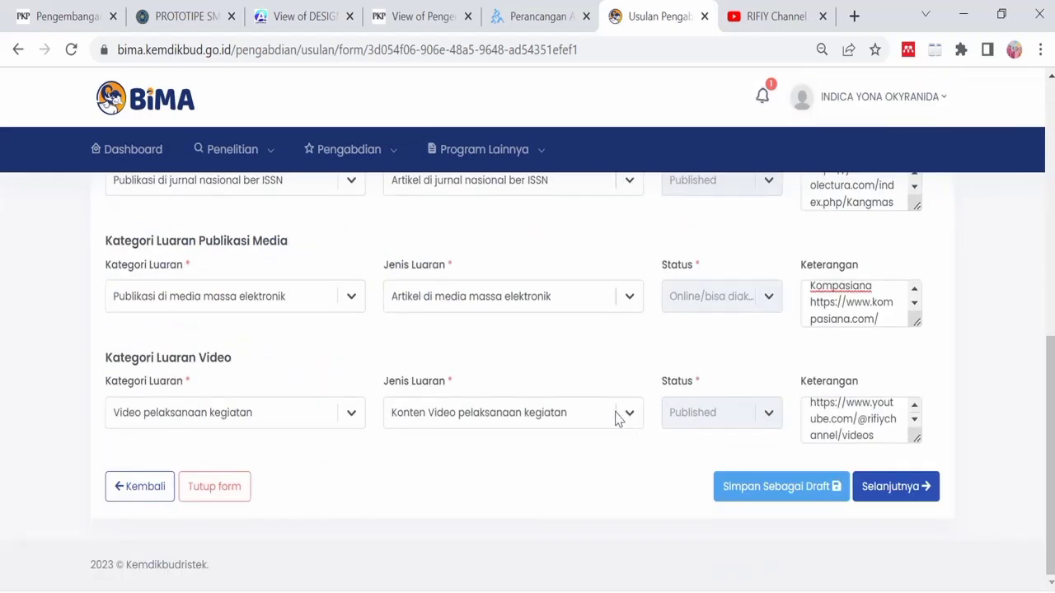
pyautogui.scroll(10, 609, 398)
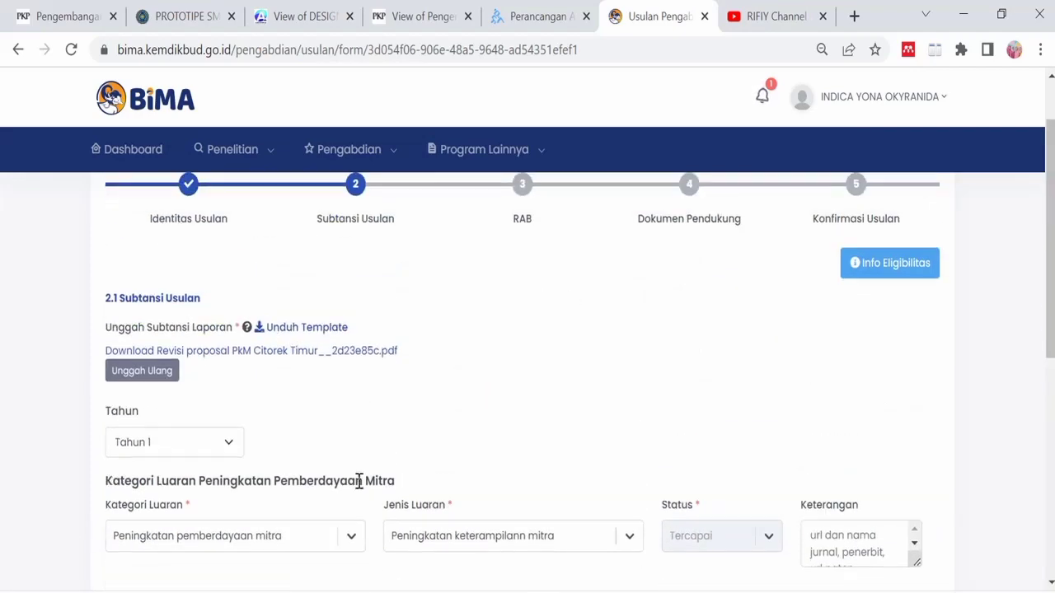
pyautogui.scroll(-1, 359, 482)
pyautogui.scroll(-4, 447, 404)
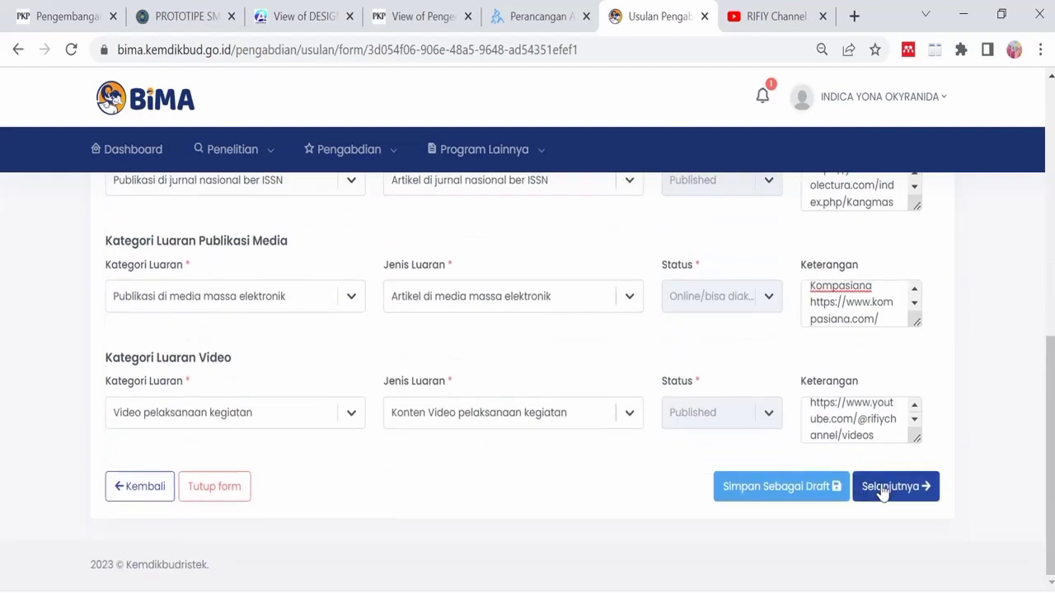
pyautogui.click(881, 489)
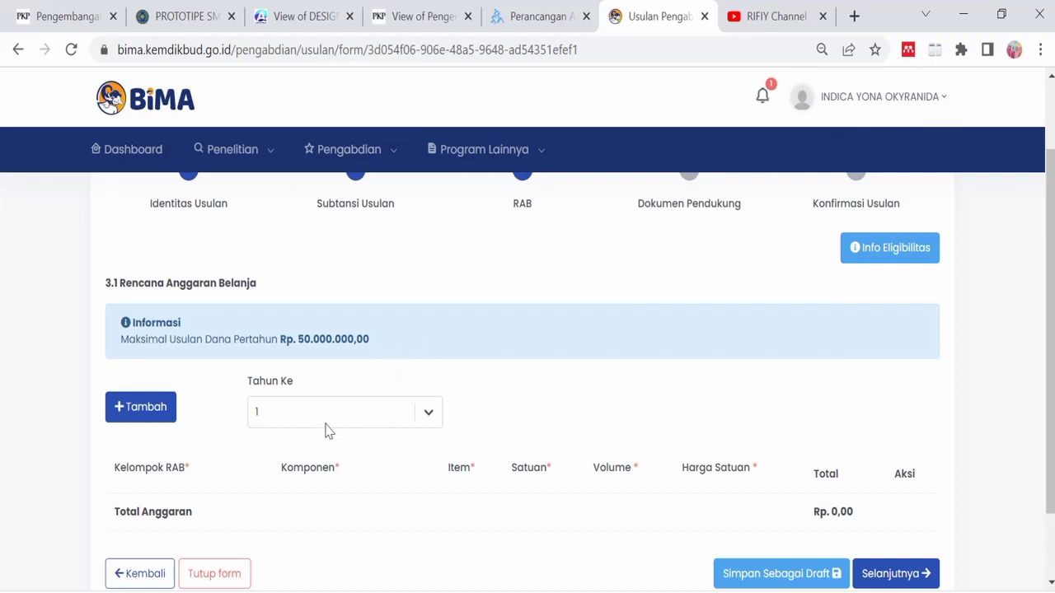
# - Add a RAB row with group Honorarium (Pelaksanaan Pengabdian), then switch to the Excel RAB workbook
pyautogui.scroll(-2, 367, 421)
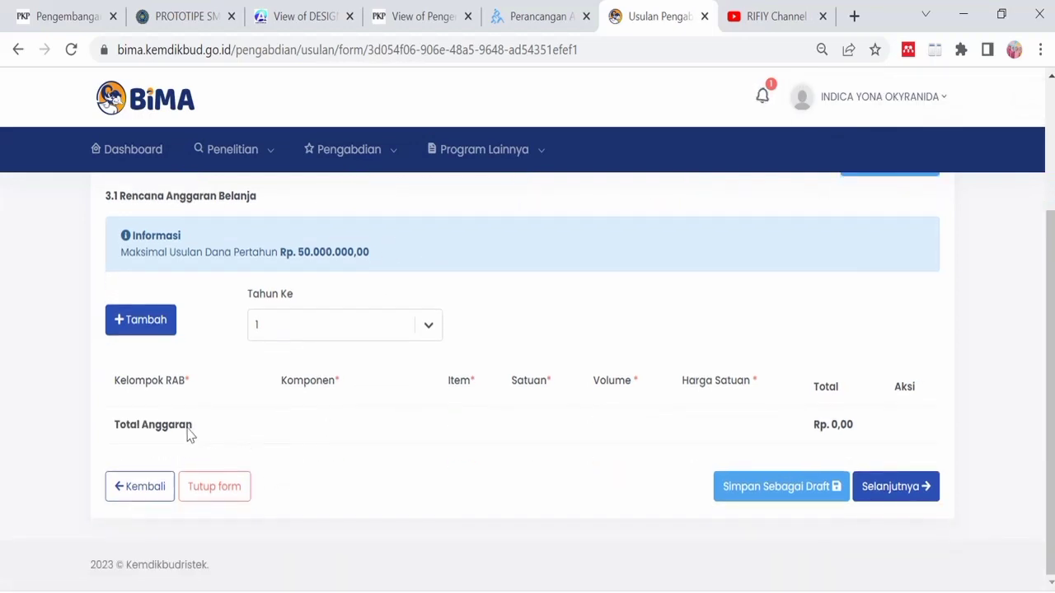
pyautogui.click(156, 323)
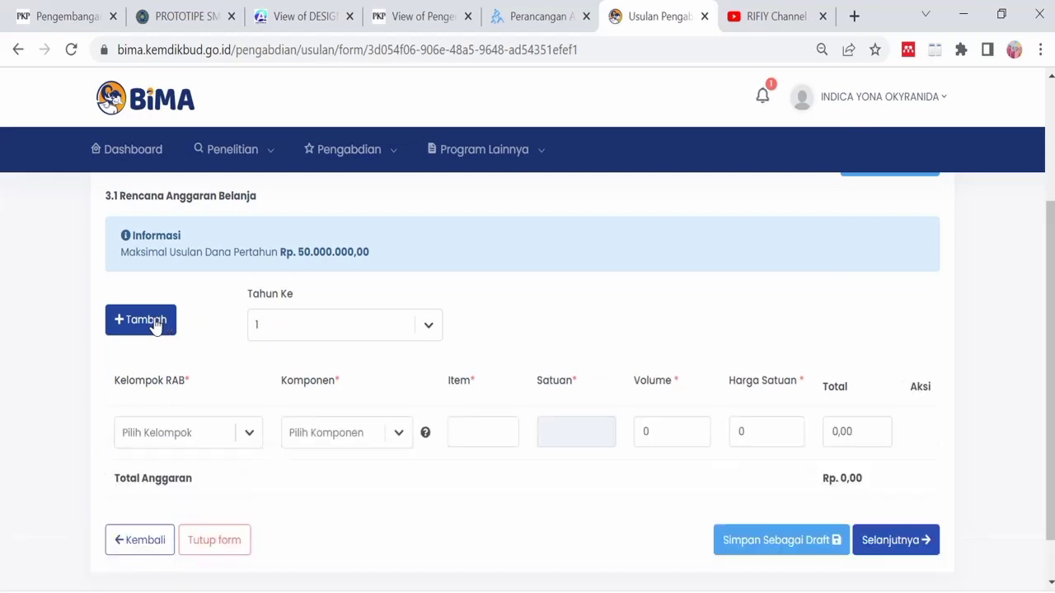
pyautogui.click(253, 435)
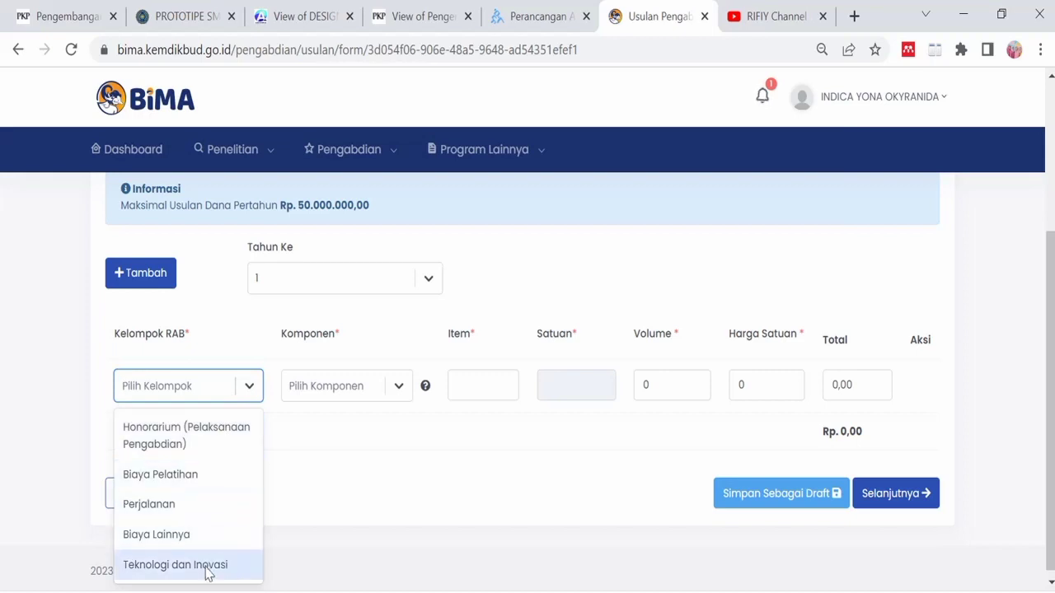
pyautogui.click(240, 439)
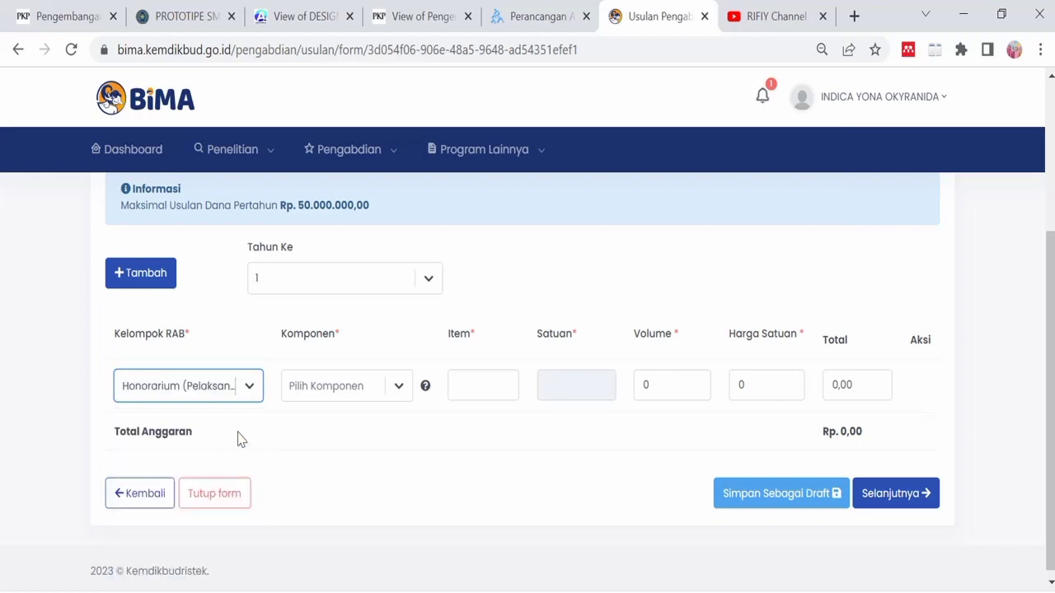
pyautogui.hotkey('alt', 'Tab')
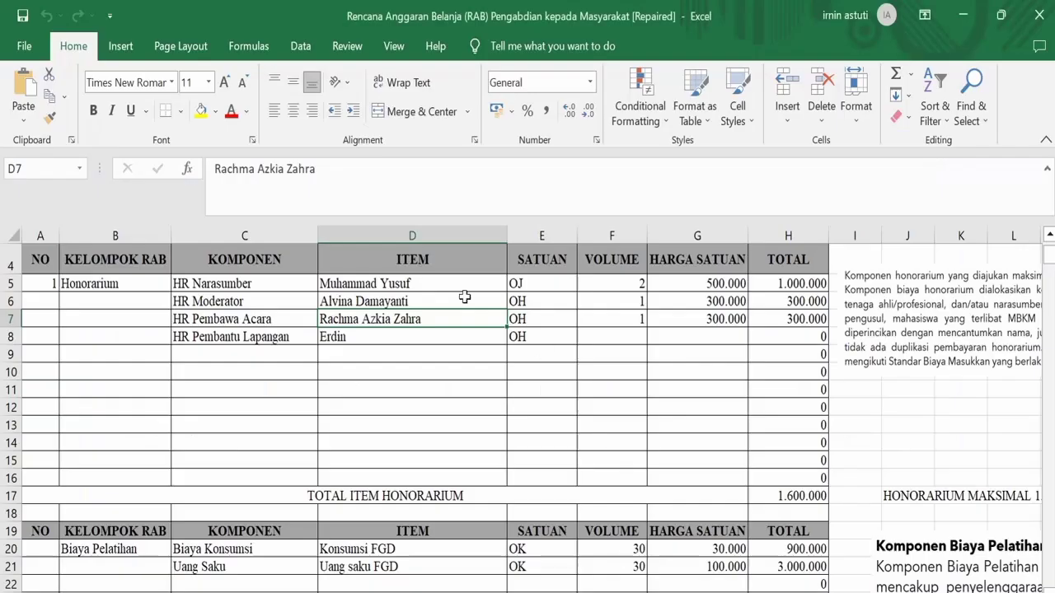
# - Copy the HR Narasumber speaker's name from cell D5 of the RAB sheet and switch back to BIMA
pyautogui.scroll(1, 513, 384)
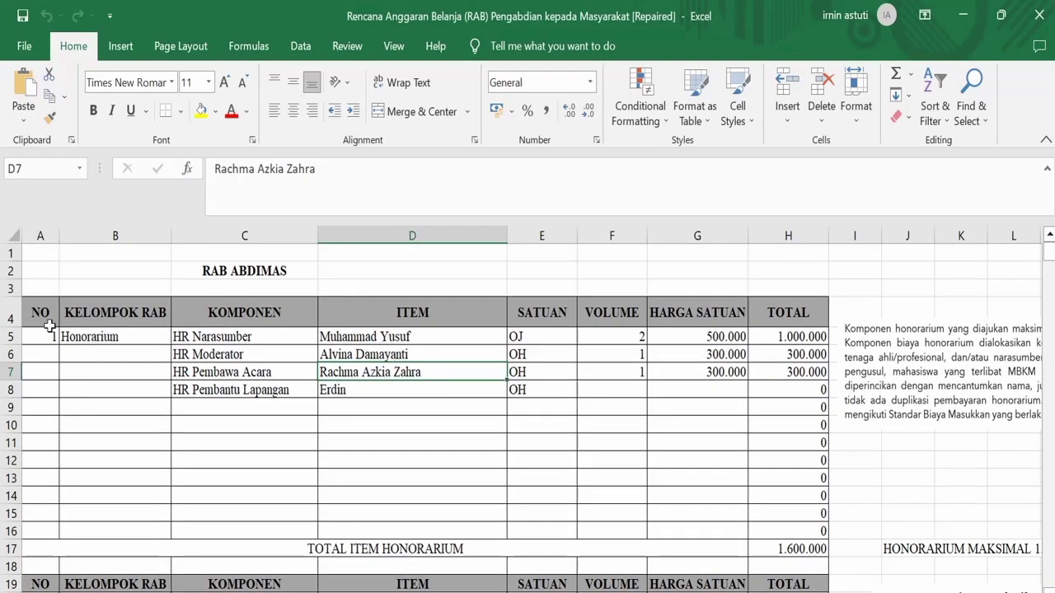
pyautogui.click(780, 320)
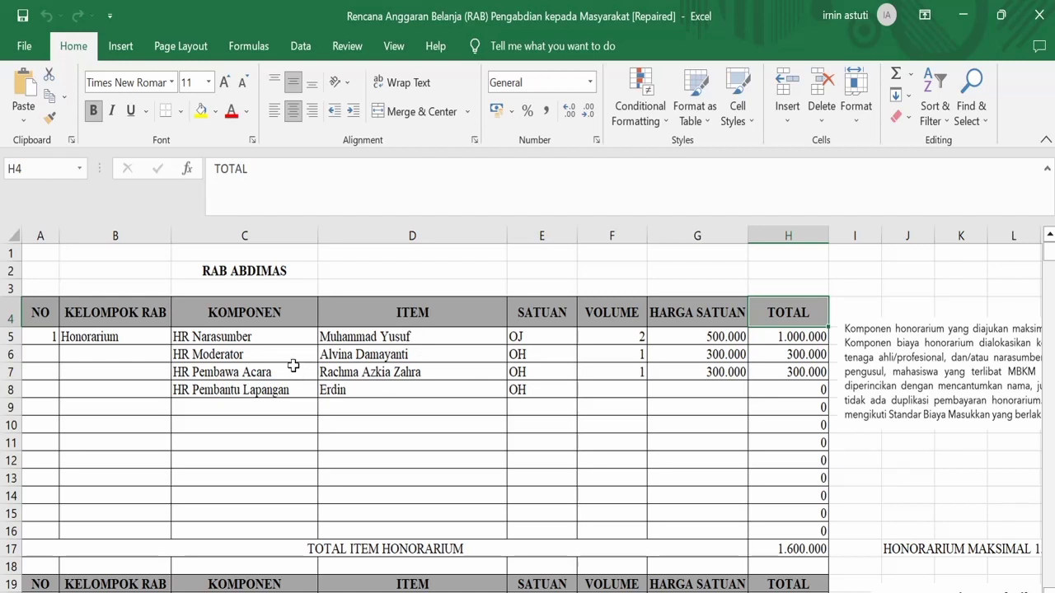
pyautogui.click(252, 331)
pyautogui.click(363, 343)
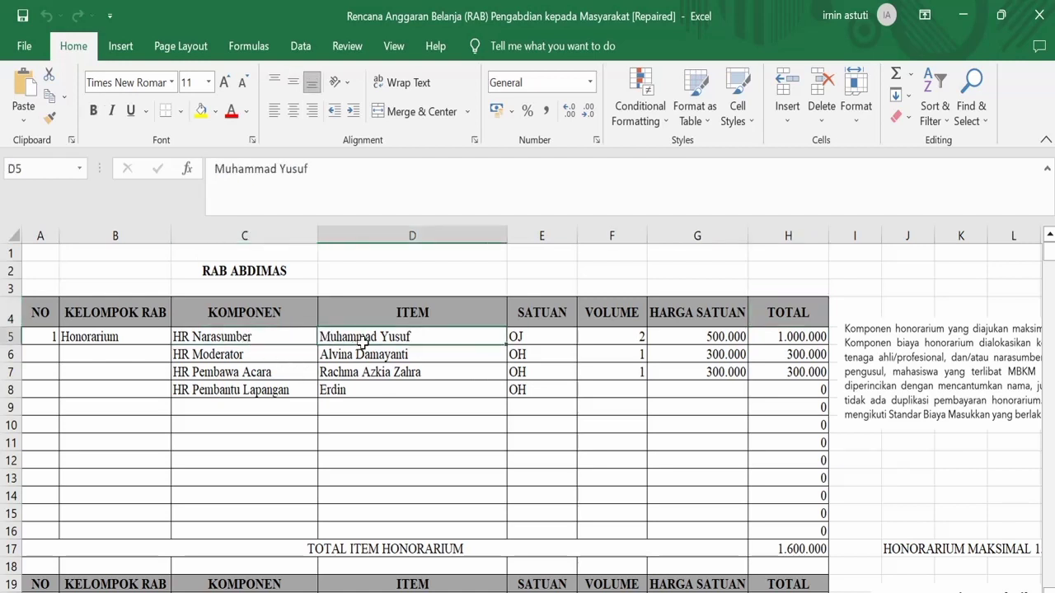
pyautogui.hotkey('ctrl', 'c')
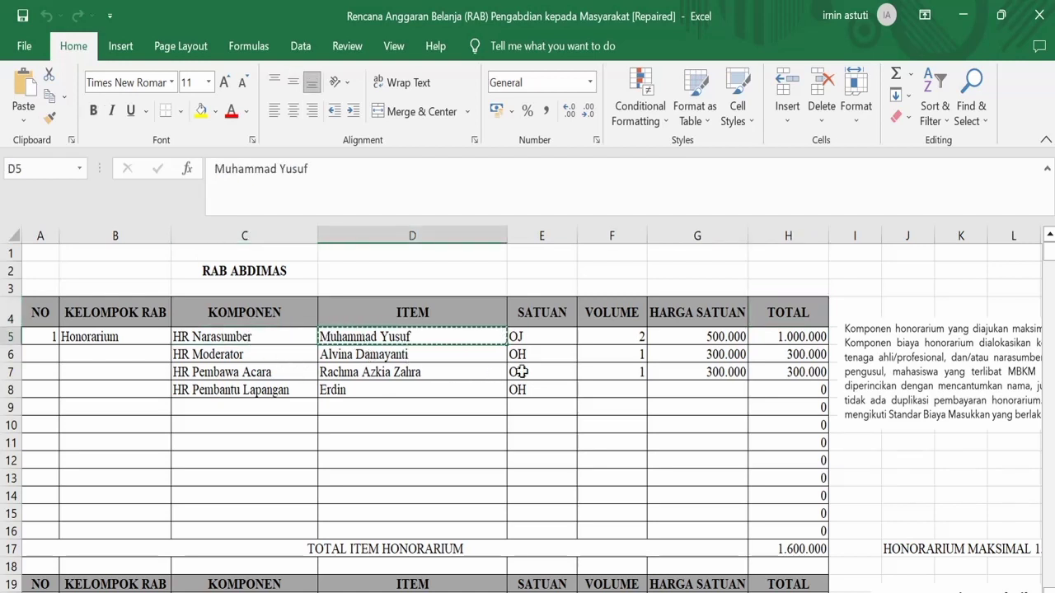
pyautogui.click(506, 588)
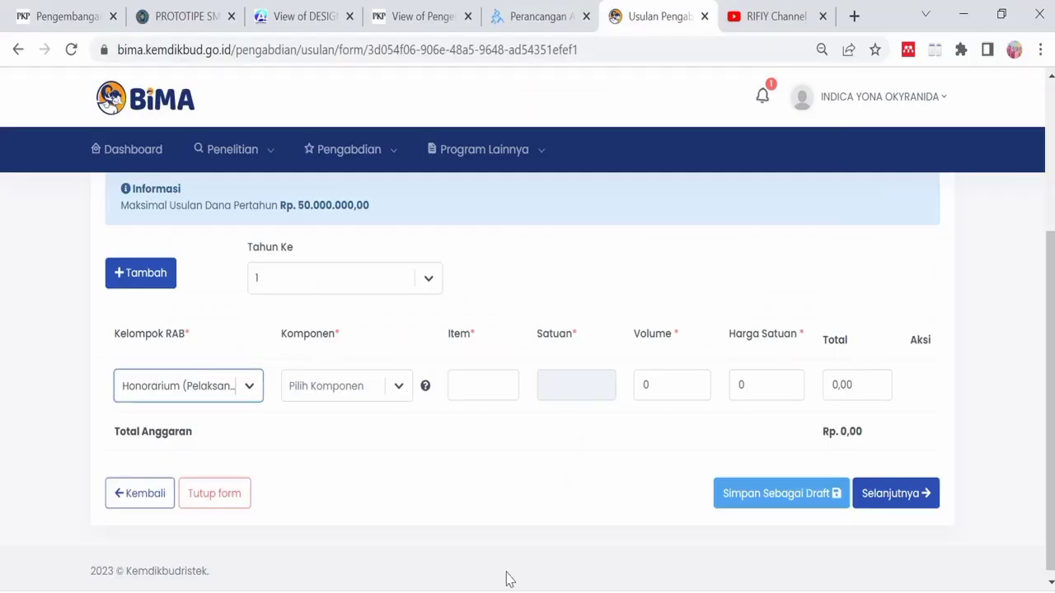
# - Fill the first RAB row: Honorarium narasumber, the speaker's name as item, volume 1 at 1.000.000
pyautogui.click(398, 386)
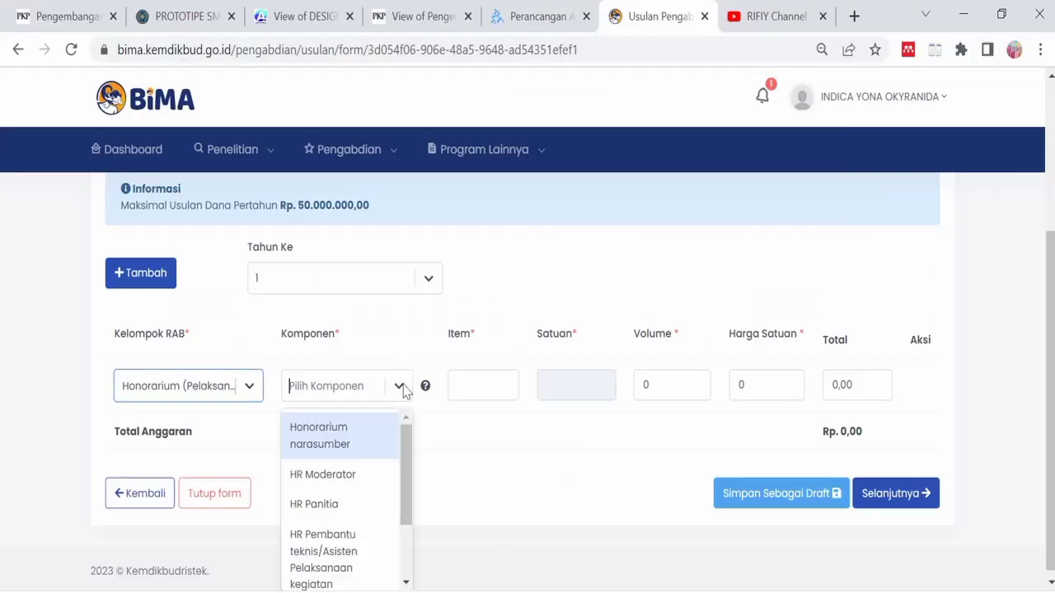
pyautogui.click(368, 441)
pyautogui.click(492, 379)
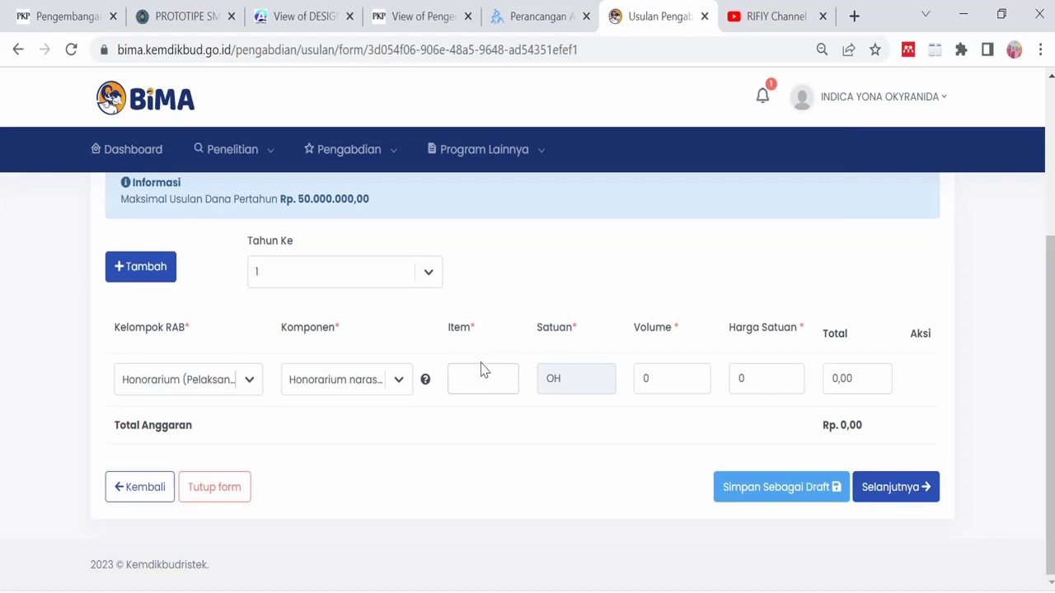
pyautogui.click(654, 378)
pyautogui.write('1')
pyautogui.write('1')
pyautogui.write('0000000')
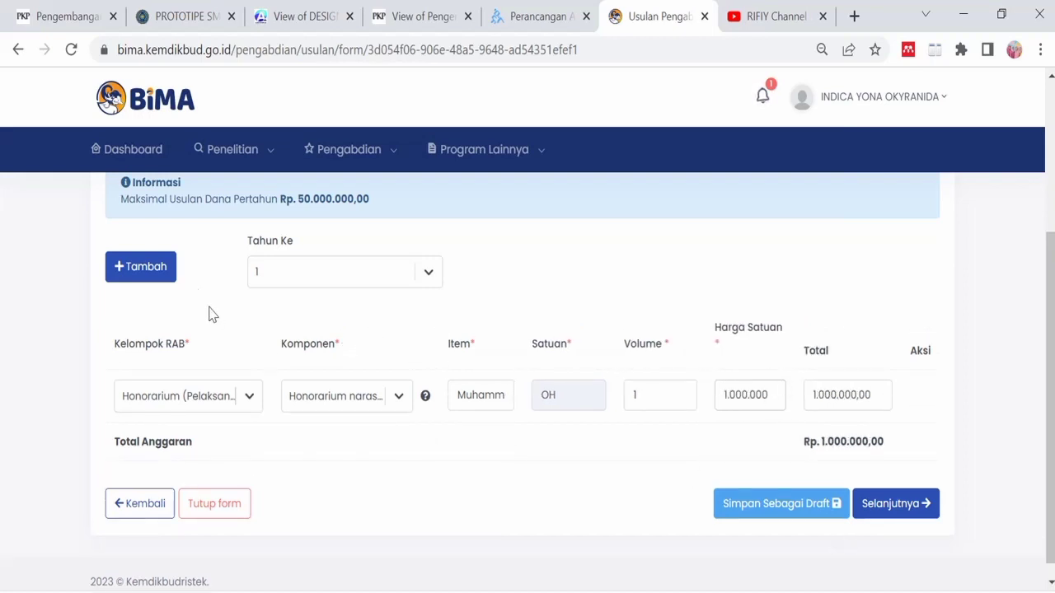
# - Add a second RAB row grouped as Biaya Pelatihan with component Biaya konsumsi
pyautogui.click(157, 274)
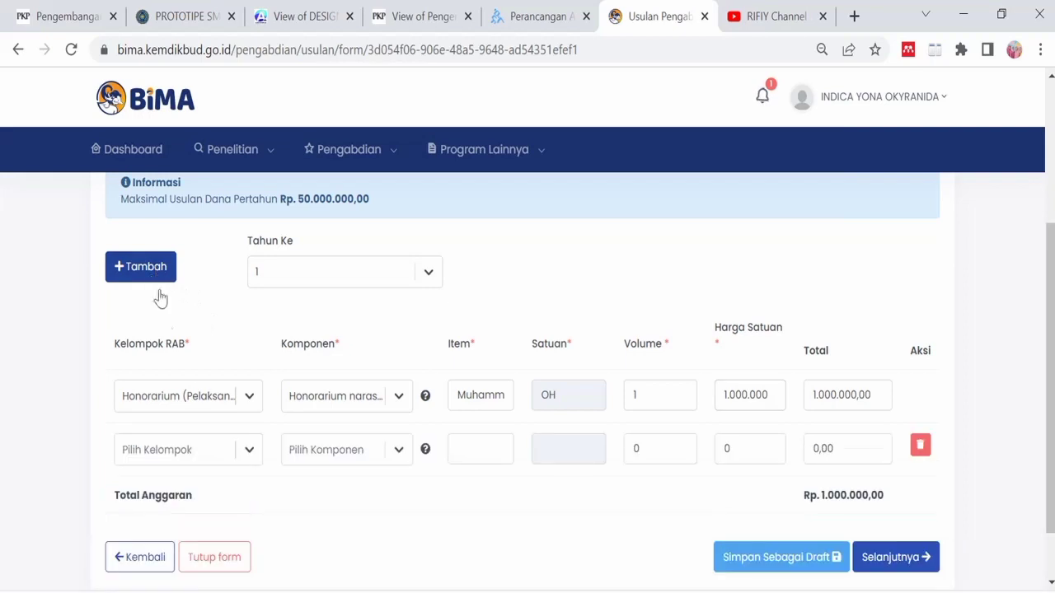
pyautogui.click(255, 455)
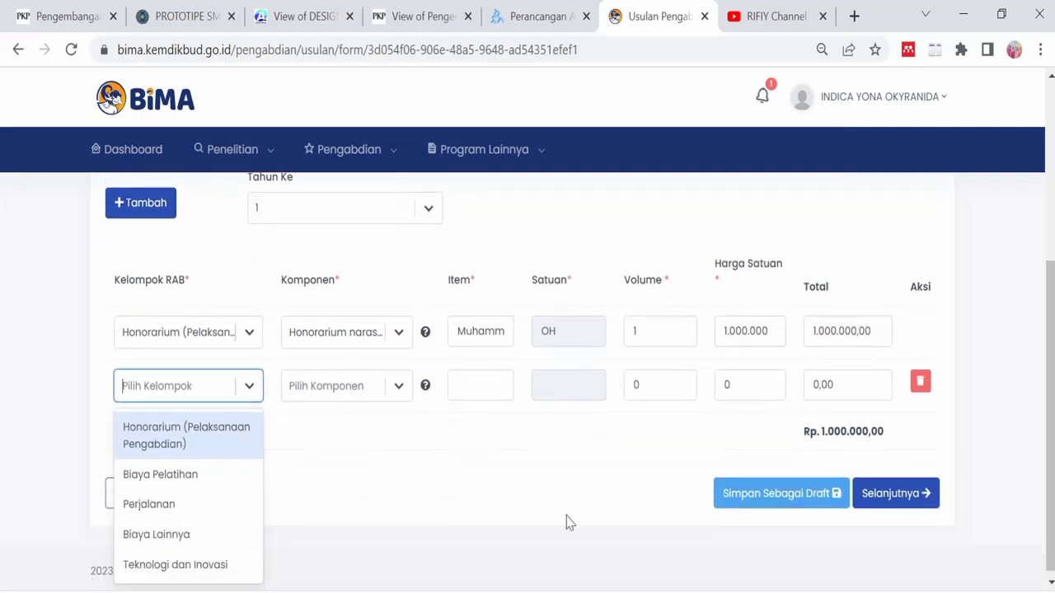
pyautogui.click(189, 484)
pyautogui.click(399, 385)
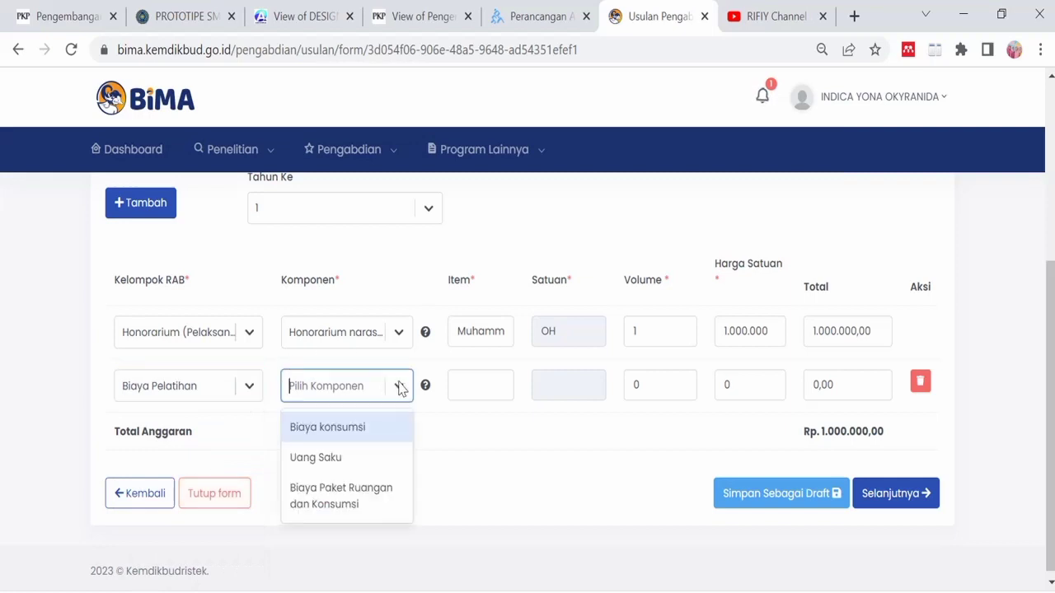
pyautogui.click(370, 428)
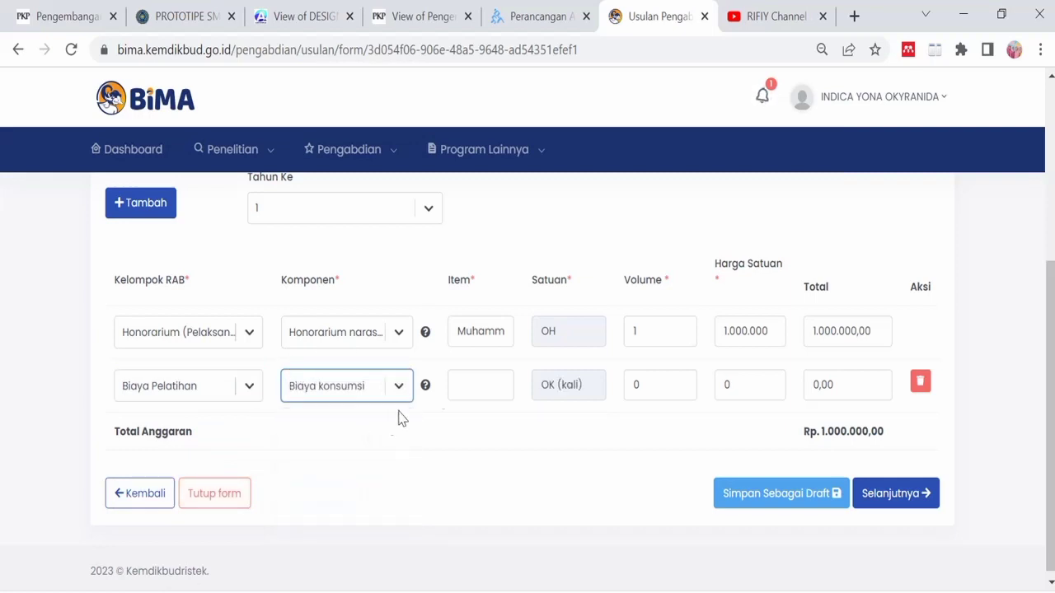
# - Enter item 'Konsumsi FGD', volume 30 at 50.000, and add a blank third row
pyautogui.click(487, 384)
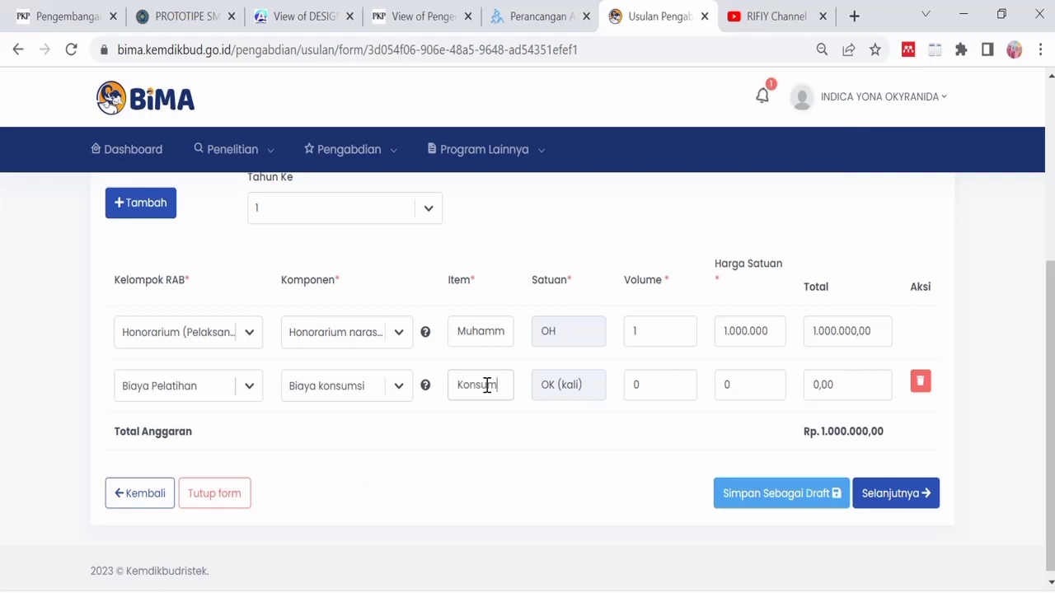
pyautogui.write('Konsumsi FGD')
pyautogui.click(658, 389)
pyautogui.click(744, 382)
pyautogui.write('500000')
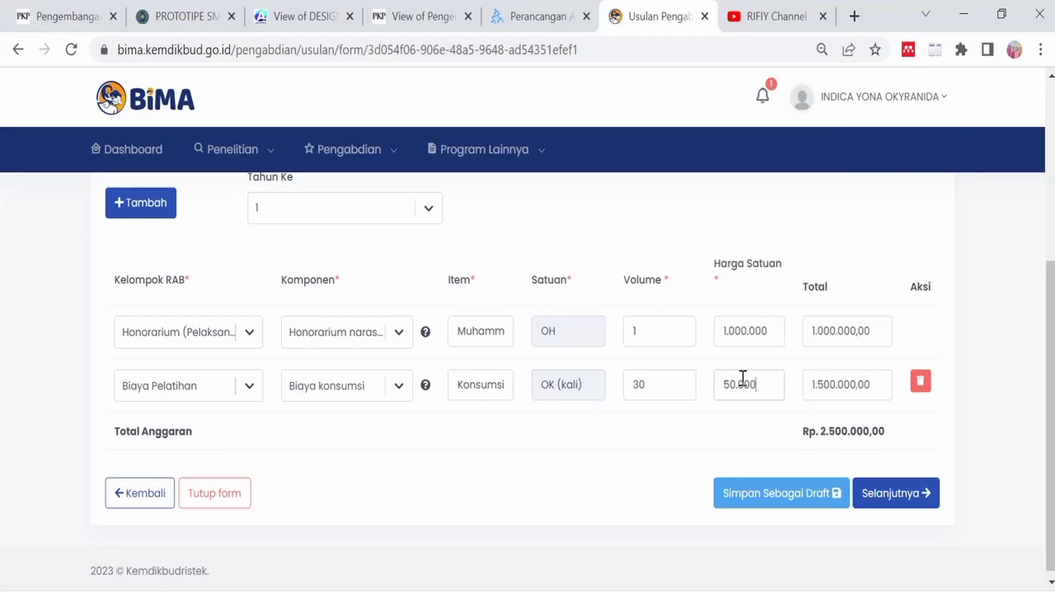
pyautogui.click(146, 203)
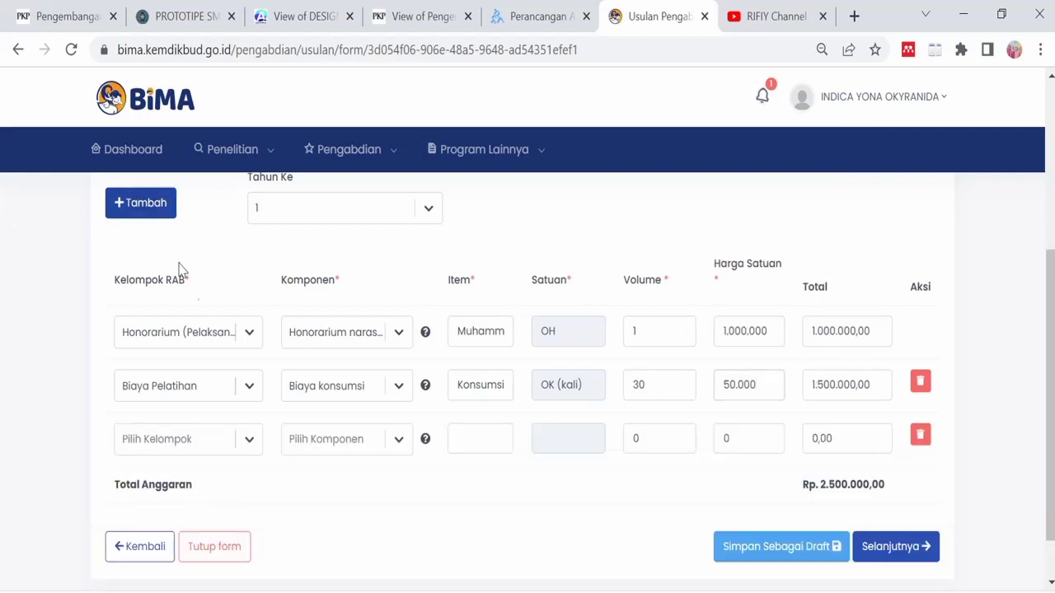
# - Set the third row's group to Perjalanan and component to Transport Lokal
pyautogui.click(231, 441)
pyautogui.scroll(-1, 223, 445)
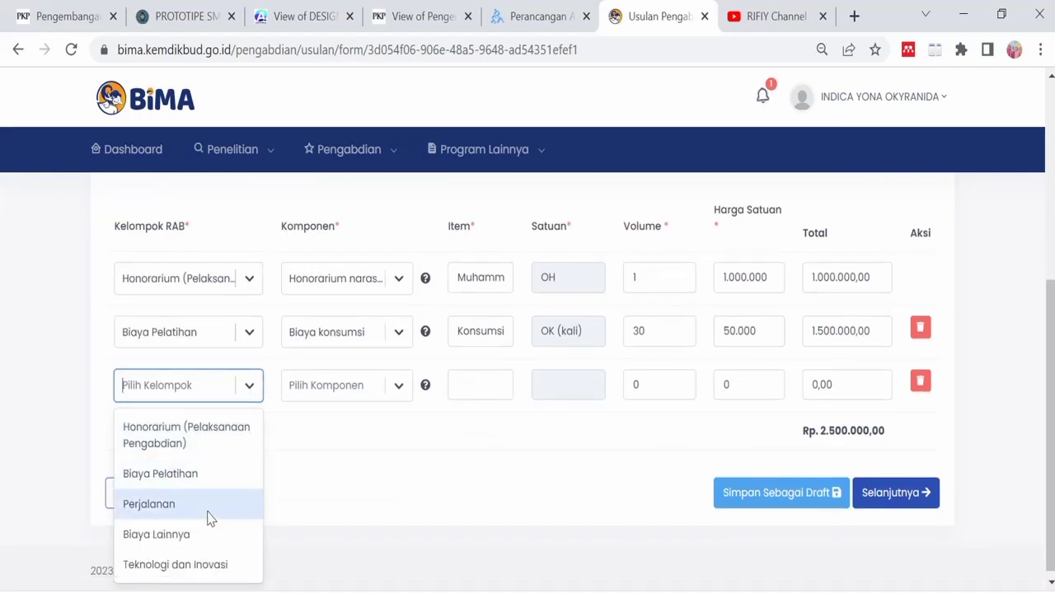
pyautogui.click(208, 504)
pyautogui.click(399, 390)
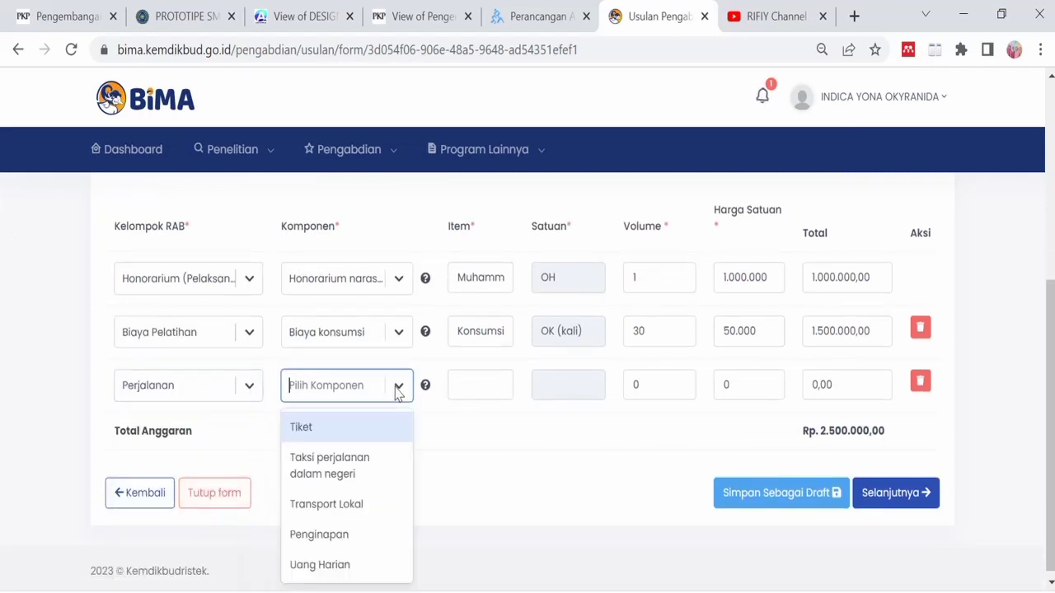
pyautogui.click(368, 505)
# - Enter item 'Transport rapat' with volume 30 at 100.000 per unit
pyautogui.click(461, 386)
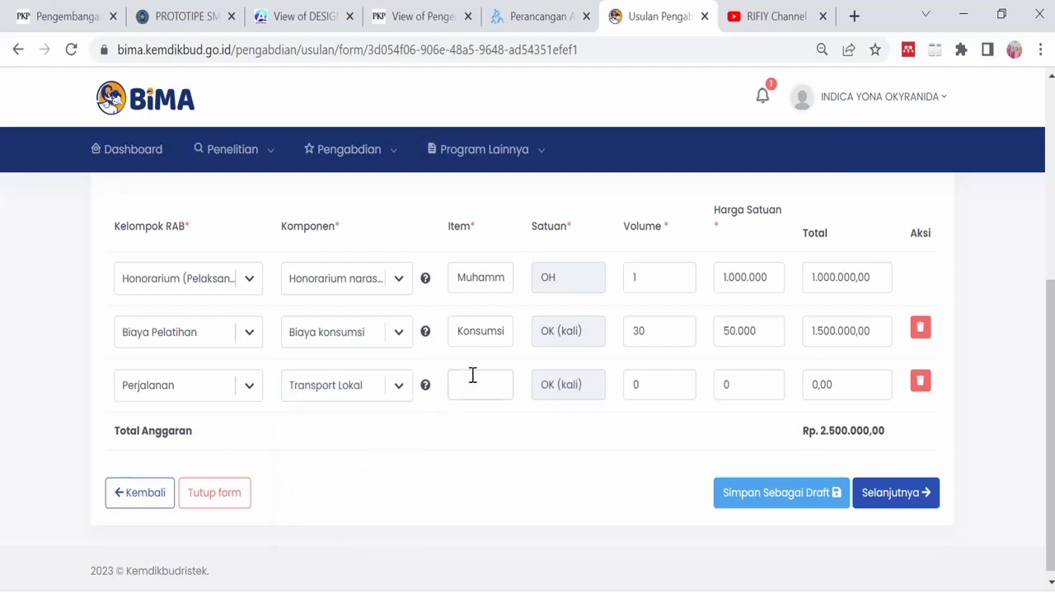
pyautogui.write('Transport rapat')
pyautogui.click(657, 385)
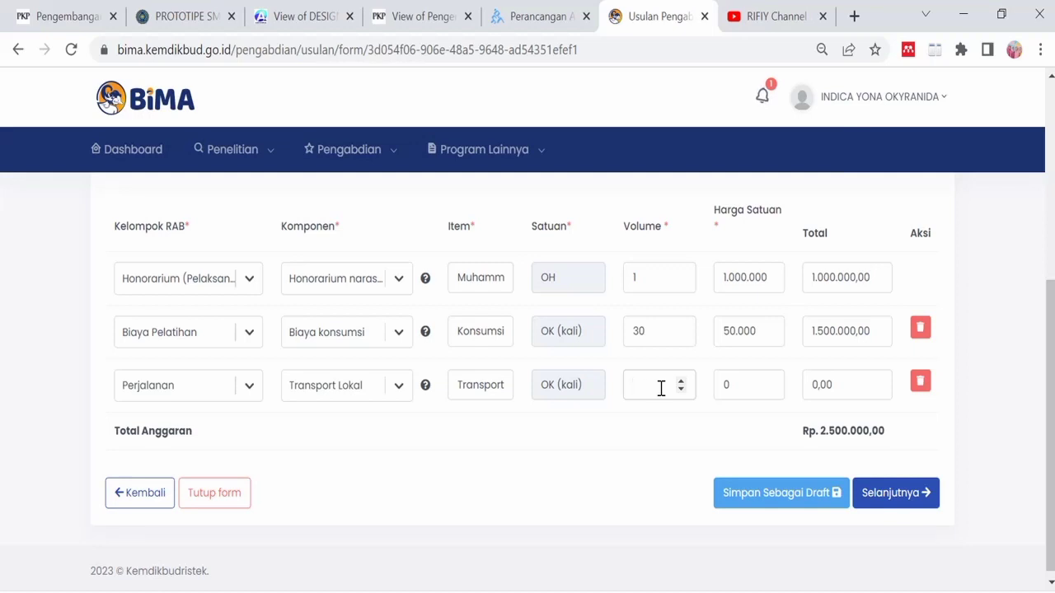
pyautogui.click(751, 382)
pyautogui.press('BackSpace')
pyautogui.write('1000000')
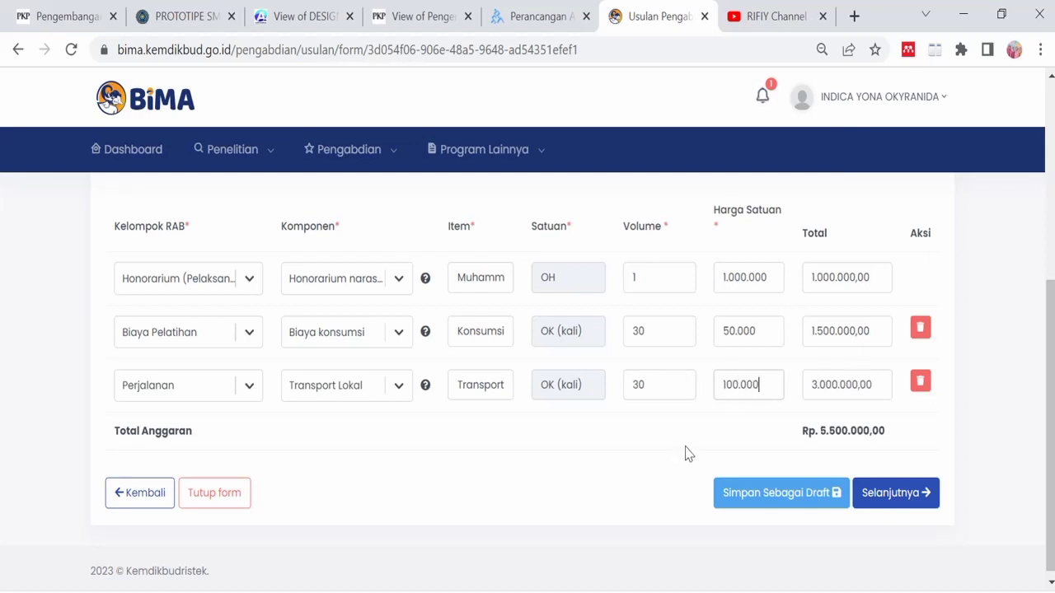
pyautogui.scroll(3, 173, 359)
# - Add a fourth row: Biaya Lainnya, component Biaya Publikasi artikel di Jurnal Nasional
pyautogui.click(172, 348)
pyautogui.scroll(-3, 177, 354)
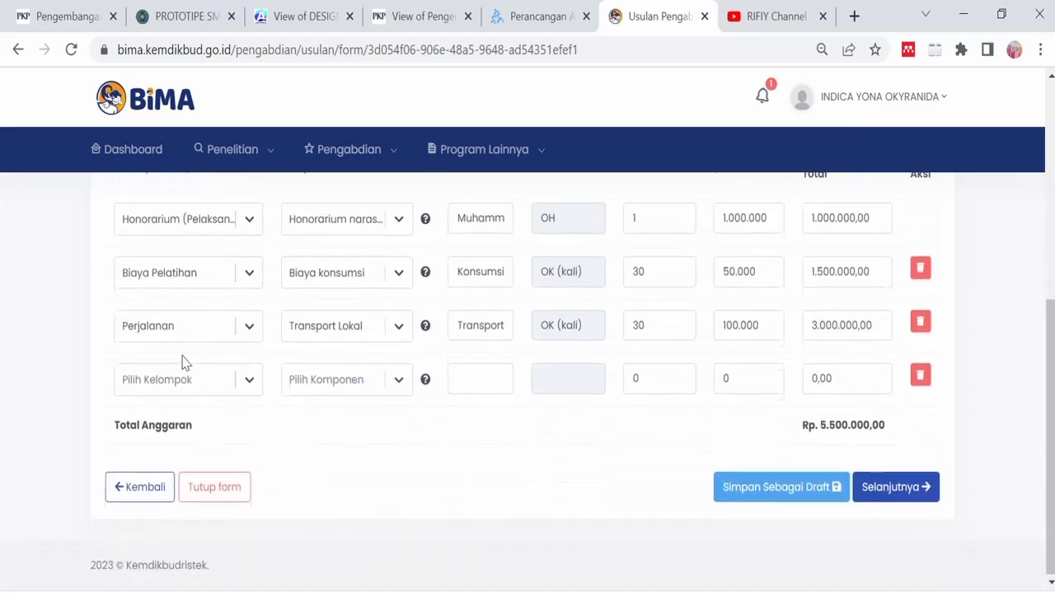
pyautogui.click(249, 379)
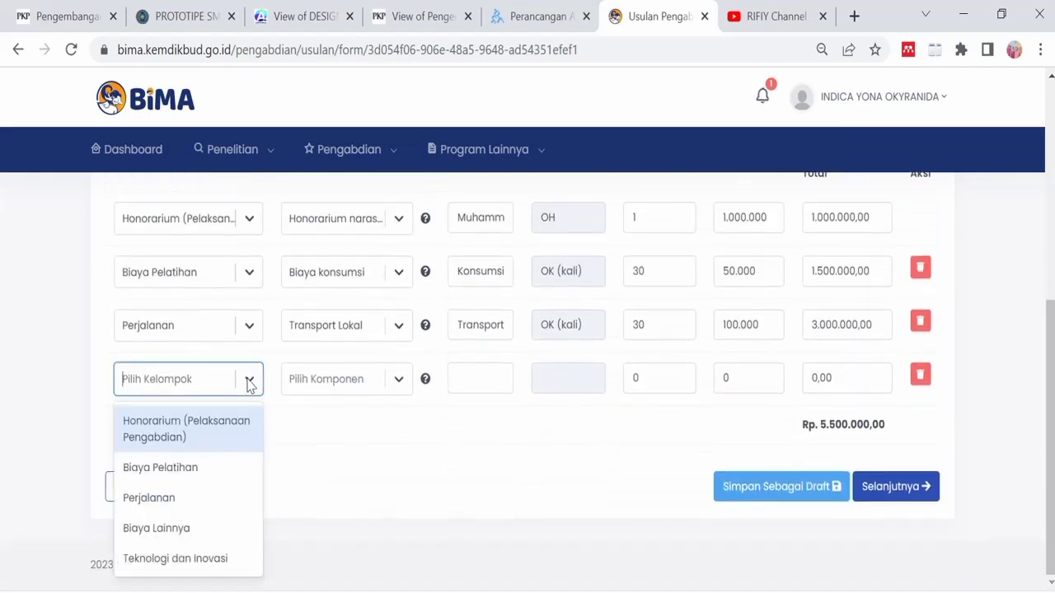
pyautogui.click(183, 532)
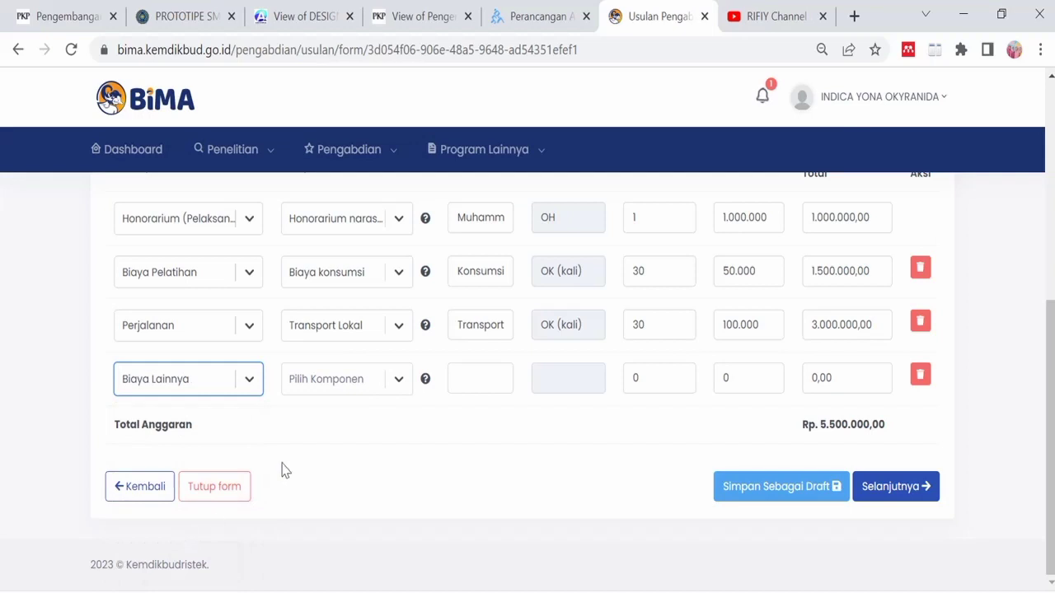
pyautogui.click(400, 379)
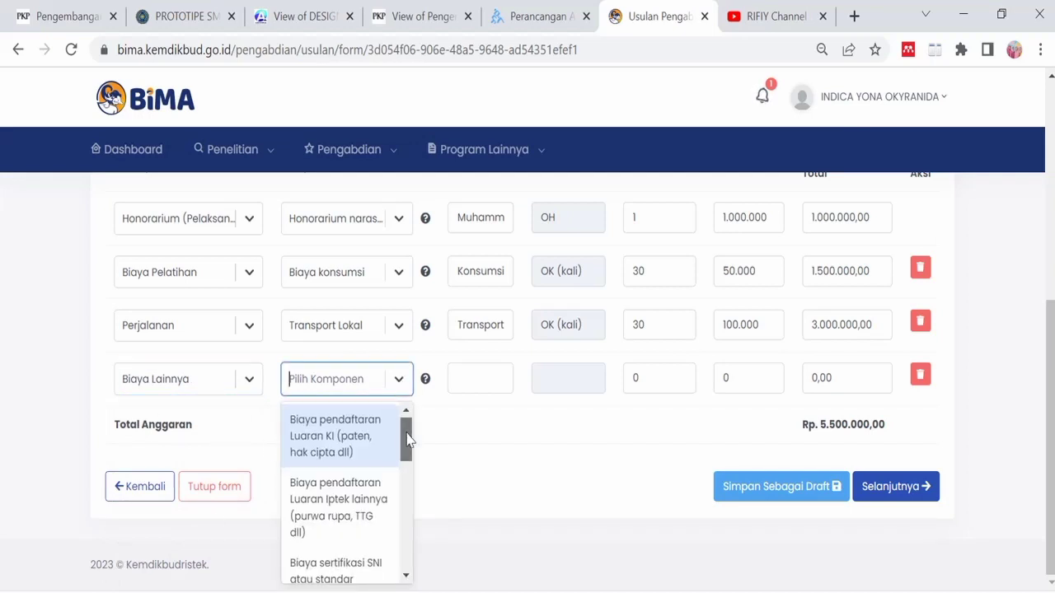
pyautogui.moveTo(406, 433); pyautogui.dragTo(405, 539)
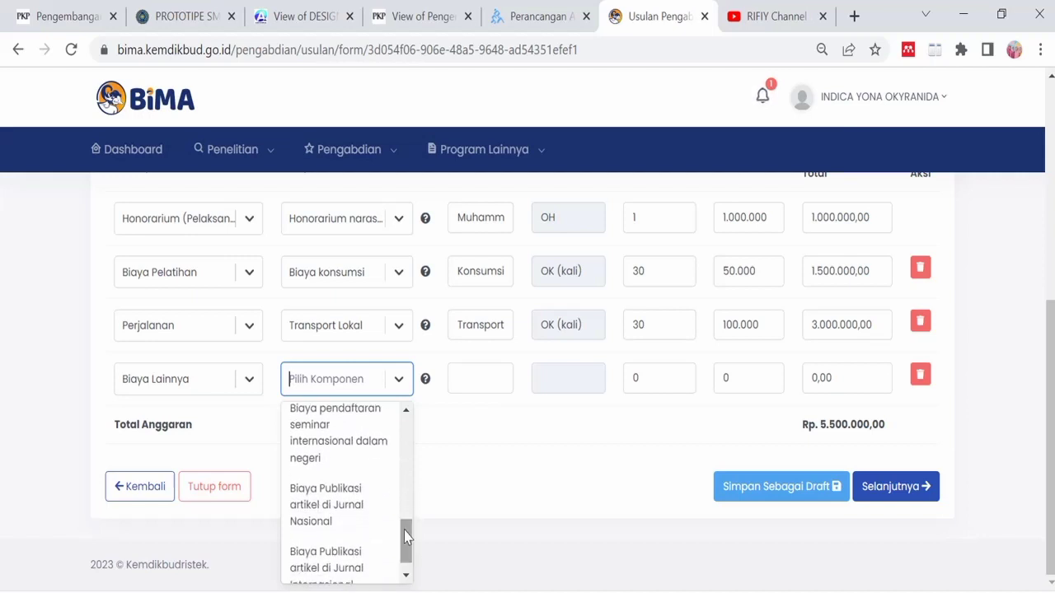
pyautogui.click(350, 514)
# - Enter item 'Publikasi KANGMAS' with volume 1 at 400.000
pyautogui.click(470, 372)
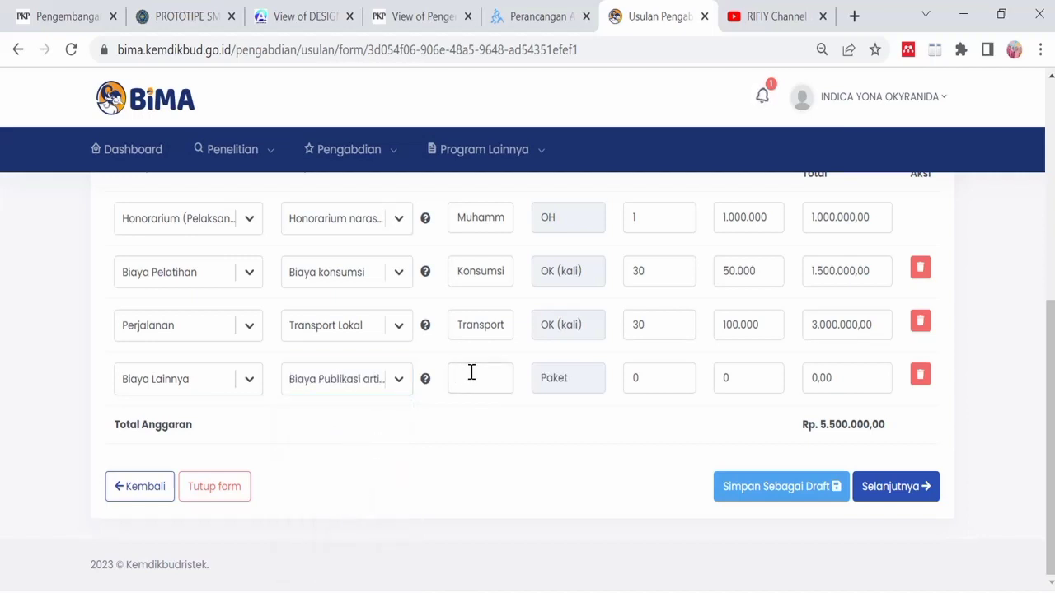
pyautogui.write('Publikasi KANGMA')
pyautogui.write('S')
pyautogui.click(664, 380)
pyautogui.click(741, 383)
pyautogui.write('4000000')
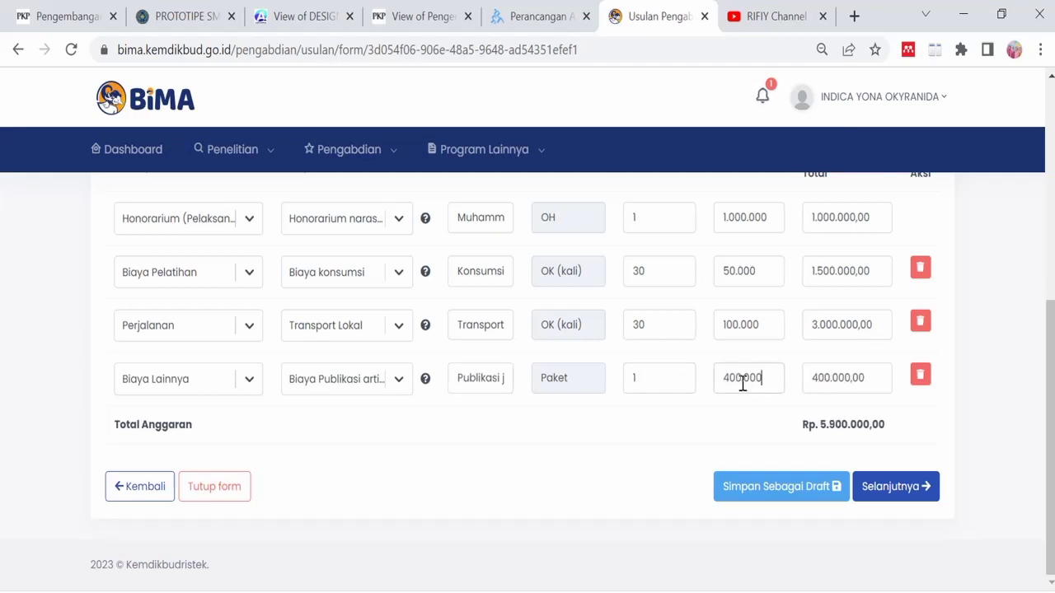
pyautogui.scroll(4, 290, 355)
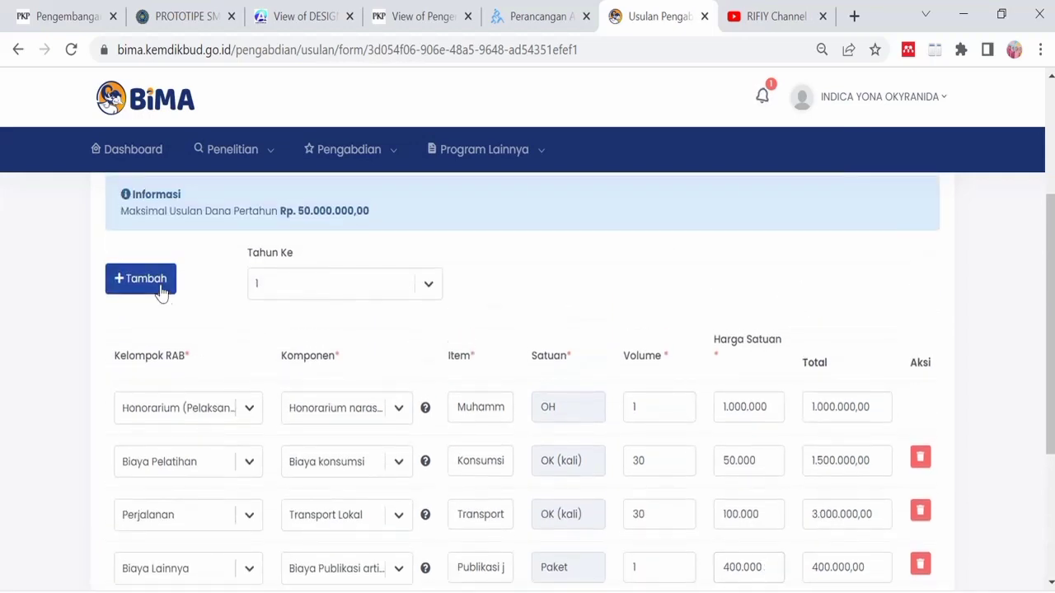
# - Add a fifth row grouped as Teknologi dan Inovasi with component Bahan baku produksi
pyautogui.click(148, 280)
pyautogui.scroll(-1, 239, 380)
pyautogui.scroll(-2, 236, 380)
pyautogui.click(244, 380)
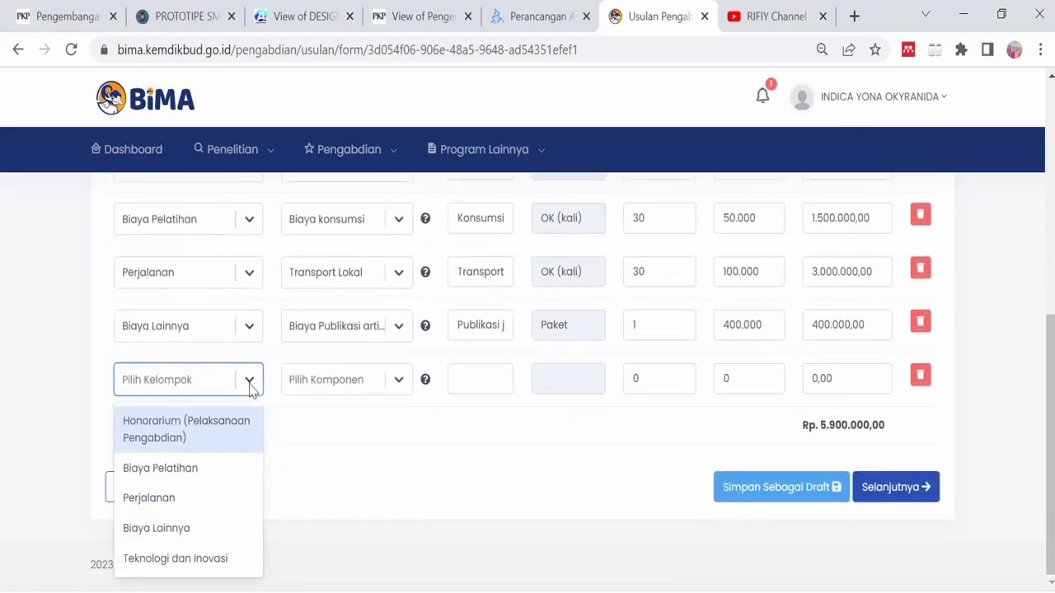
pyautogui.click(212, 559)
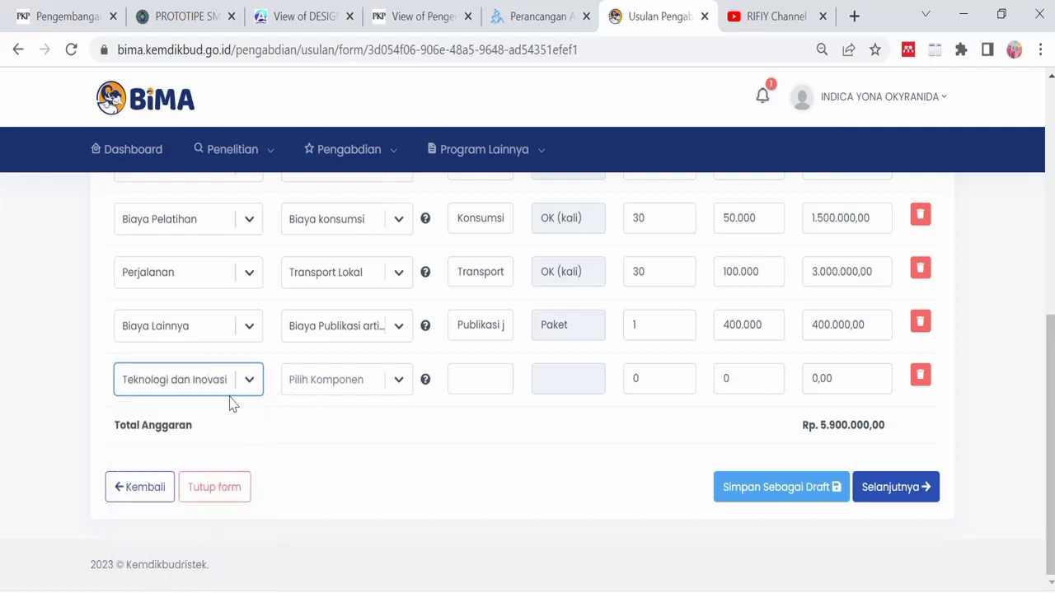
pyautogui.click(400, 380)
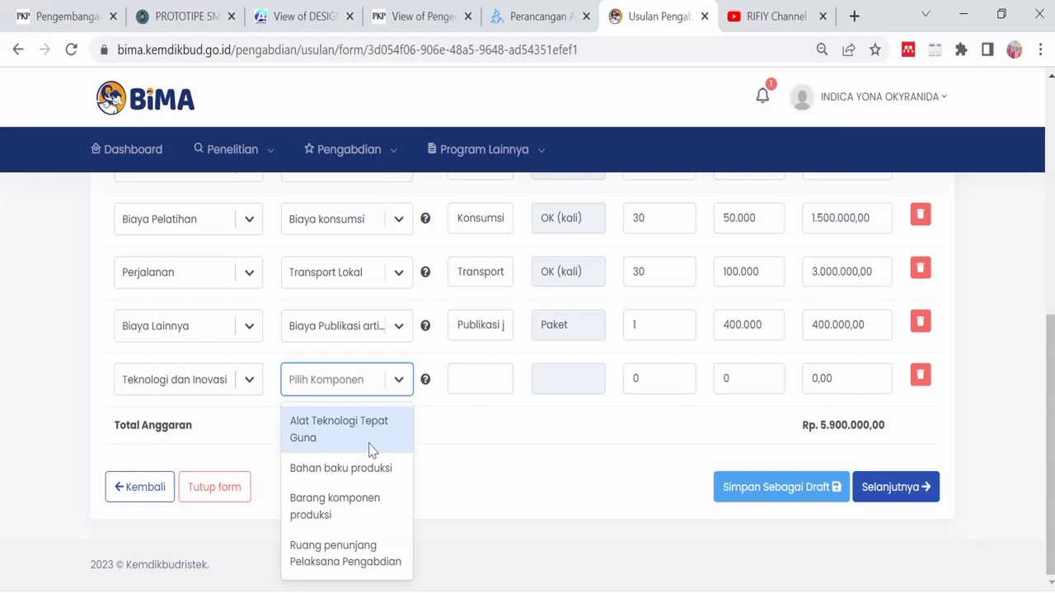
pyautogui.click(365, 468)
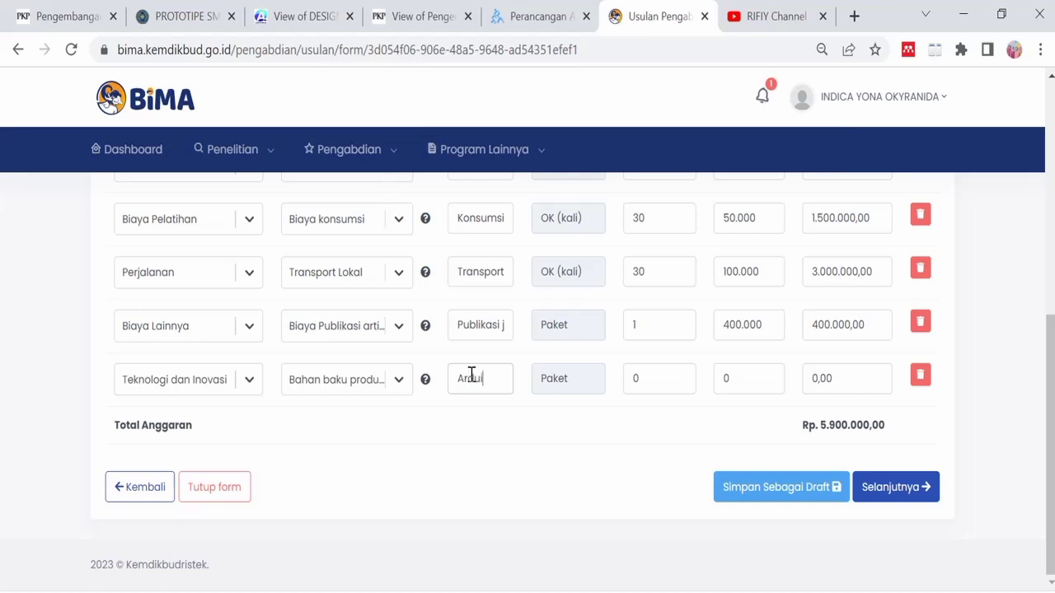
# - Enter item 'Arduino Uno', quantity 4 at 95.000 per unit
pyautogui.click(471, 375)
pyautogui.write('Arduino Uno')
pyautogui.click(650, 383)
pyautogui.write('4')
pyautogui.click(741, 373)
pyautogui.write('950000')
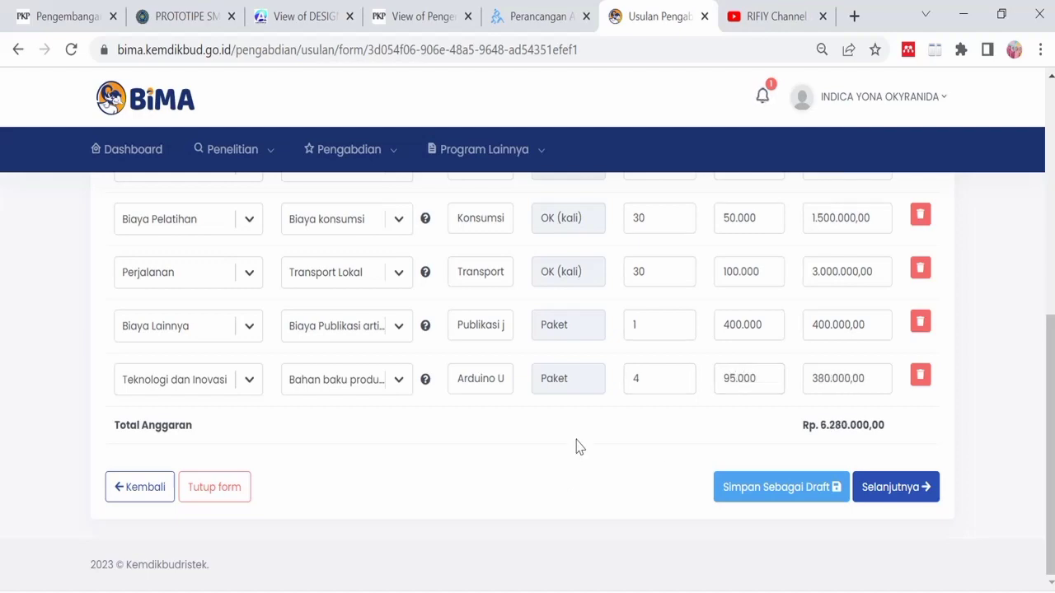
pyautogui.scroll(1, 577, 412)
pyautogui.scroll(3, 577, 384)
pyautogui.scroll(-4, 588, 357)
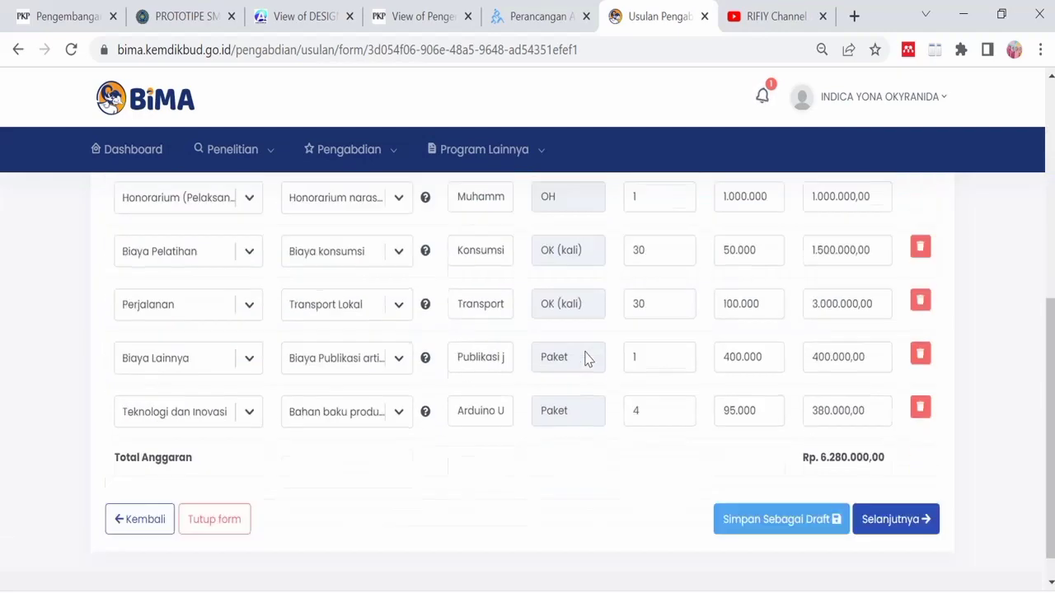
# - Try Selanjutnya twice, review the honorarium, travel, other-costs and technology limit warnings, then switch to Excel
pyautogui.click(909, 487)
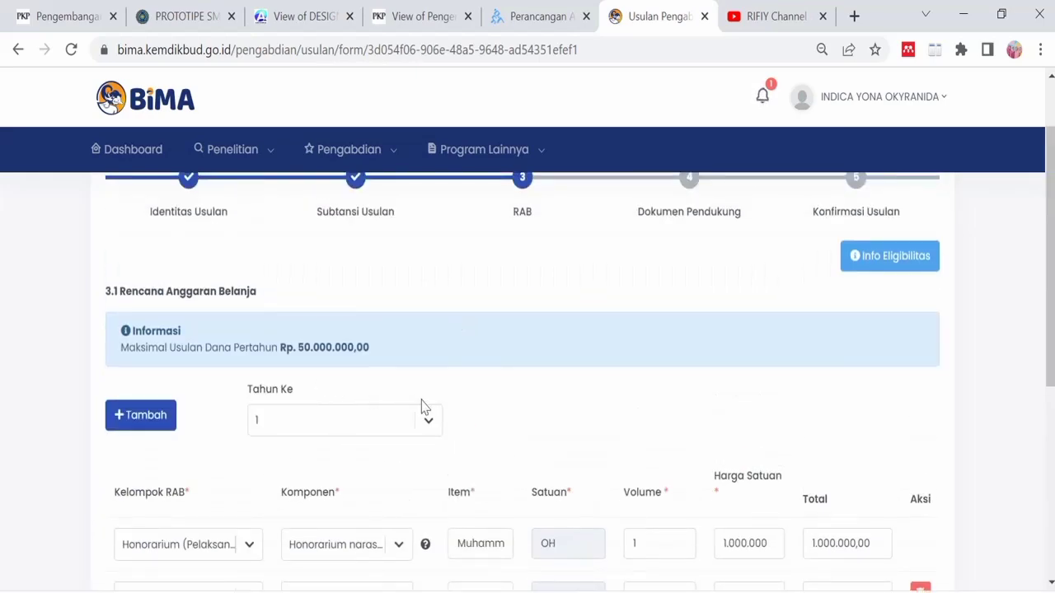
pyautogui.scroll(-5, 461, 413)
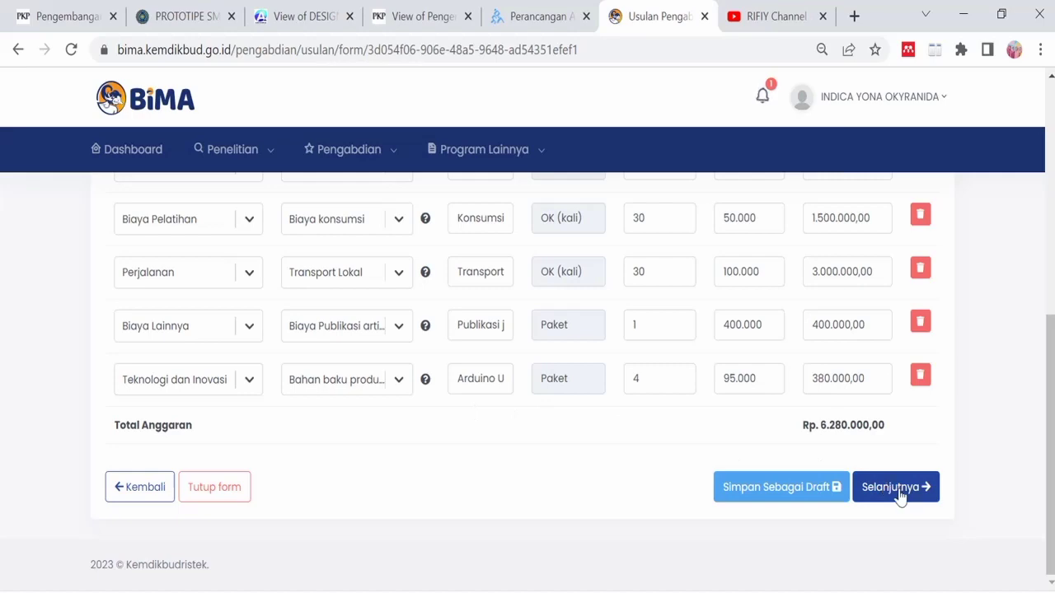
pyautogui.scroll(3, 544, 272)
pyautogui.scroll(3, 532, 290)
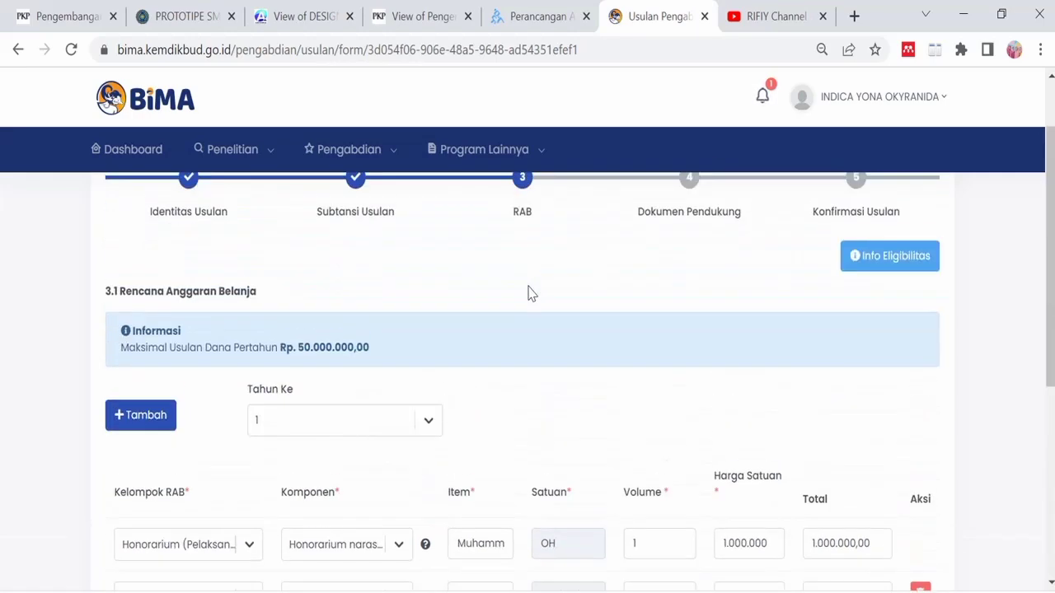
pyautogui.scroll(-6, 531, 294)
pyautogui.click(895, 493)
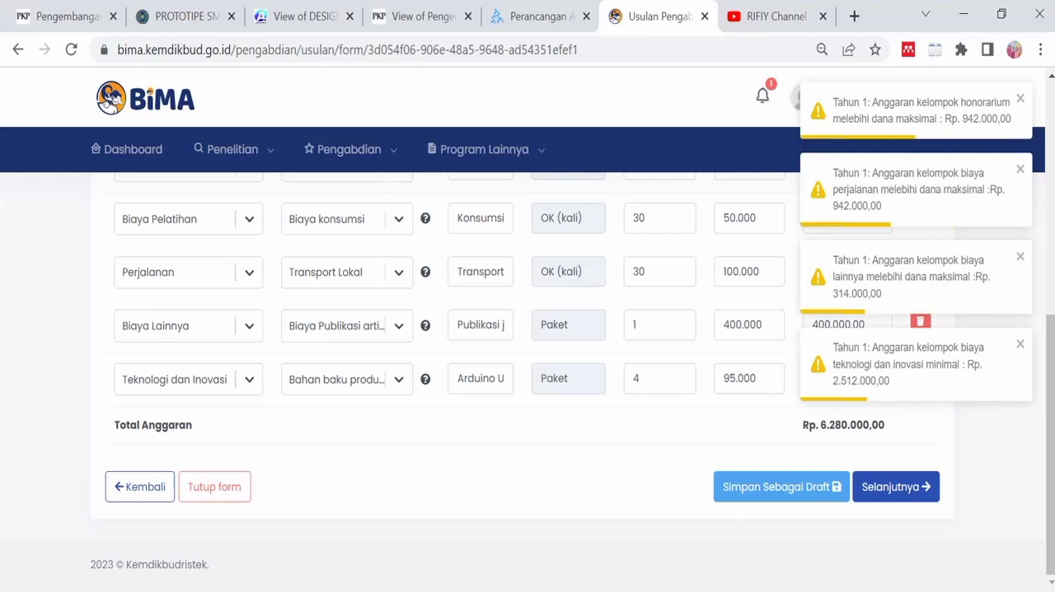
pyautogui.click(631, 592)
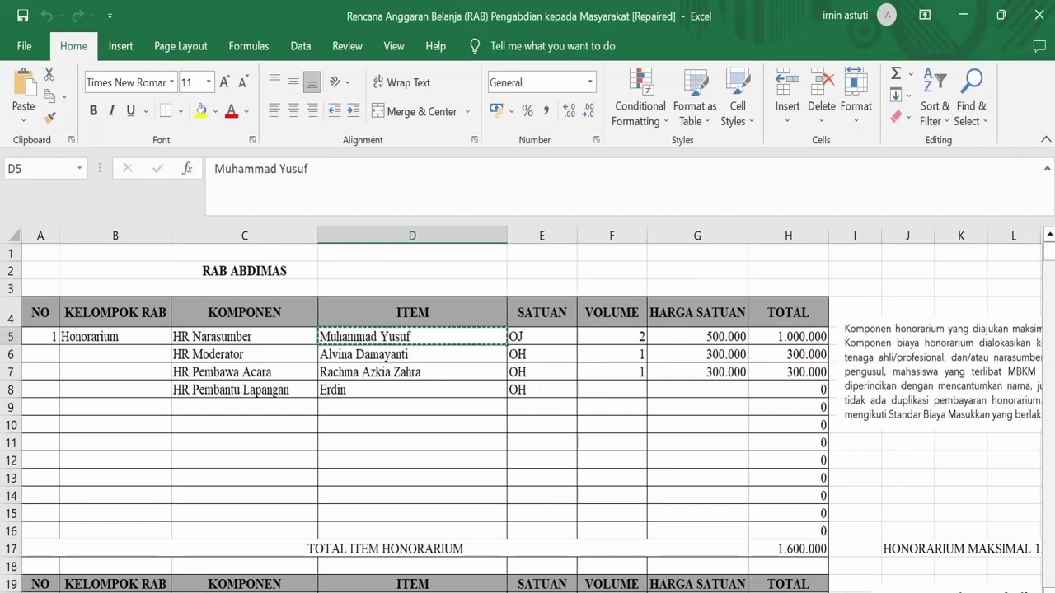
# - Read the honorarium limit note beside the RAB sheet
pyautogui.hscroll(5, 656, 569)
pyautogui.click(499, 387)
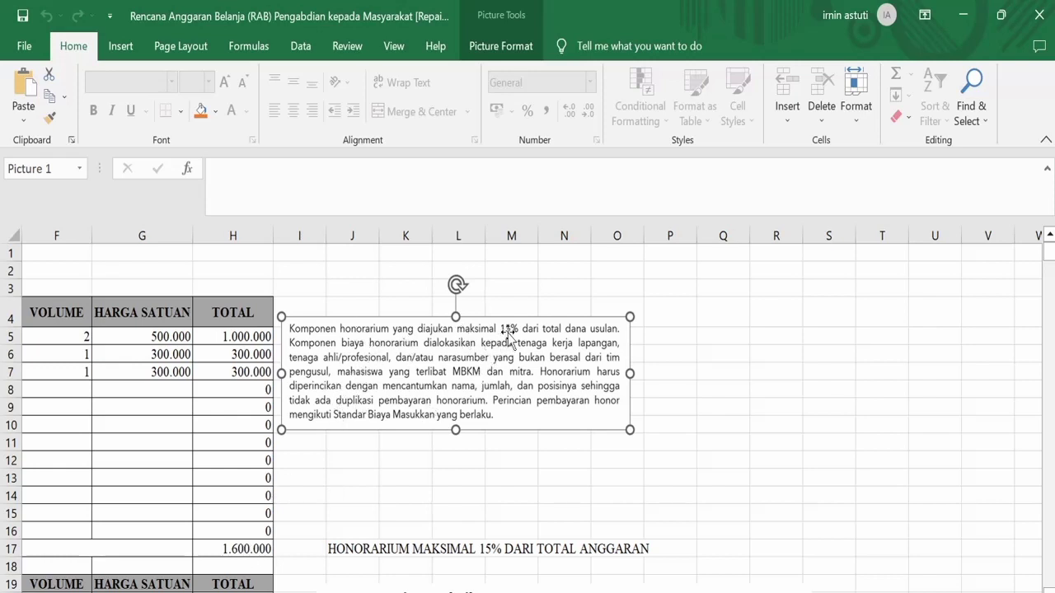
pyautogui.scroll(-2, 448, 444)
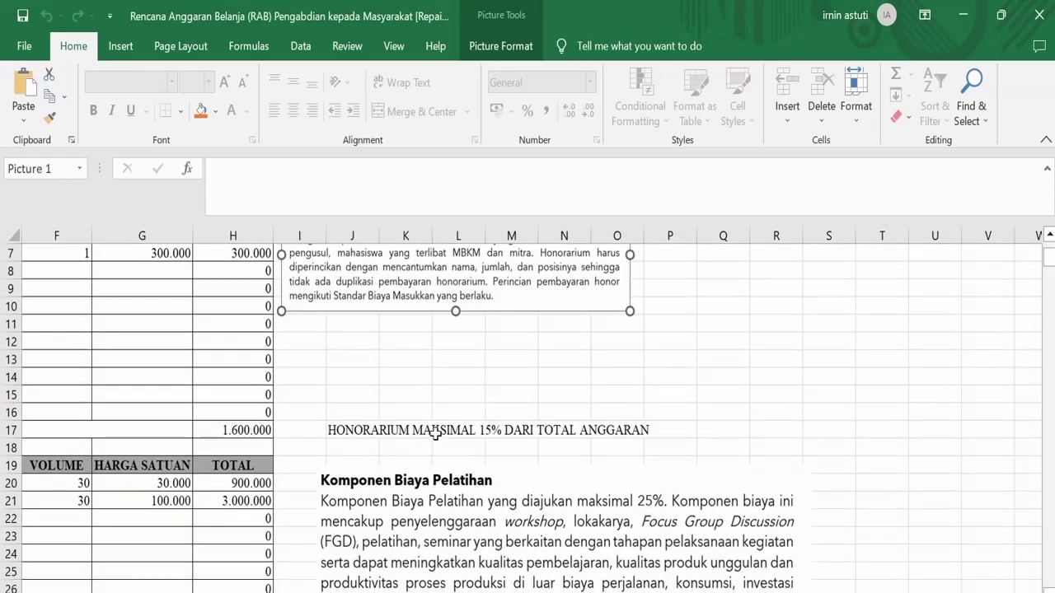
pyautogui.click(415, 431)
pyautogui.scroll(-2, 412, 437)
# - Check the training (25%), travel (15%) and other-costs (5%) limit notes across the sheet
pyautogui.click(411, 446)
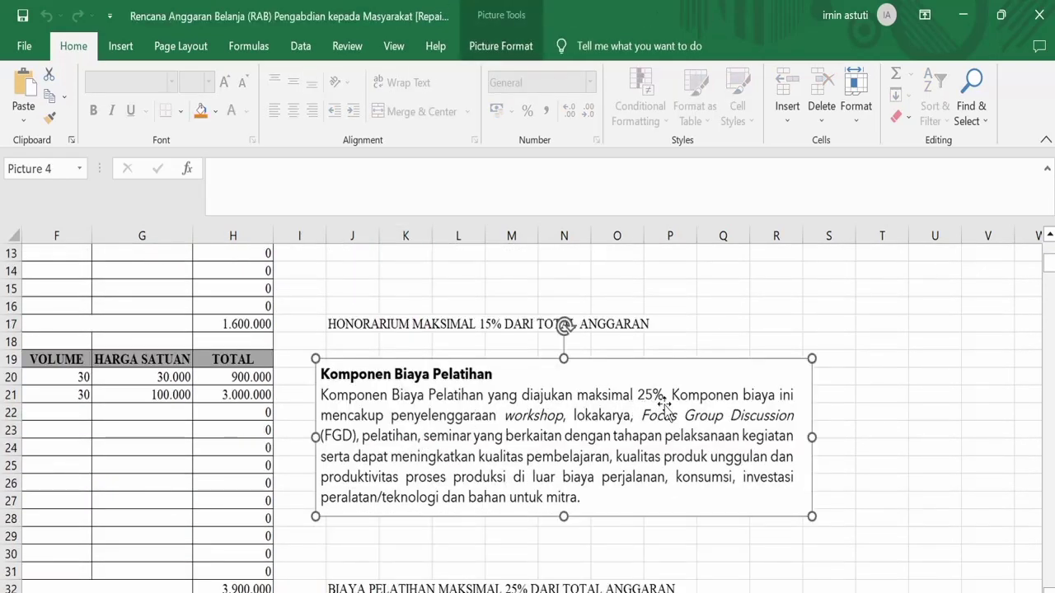
pyautogui.scroll(-2, 664, 404)
pyautogui.scroll(-3, 632, 426)
pyautogui.click(567, 421)
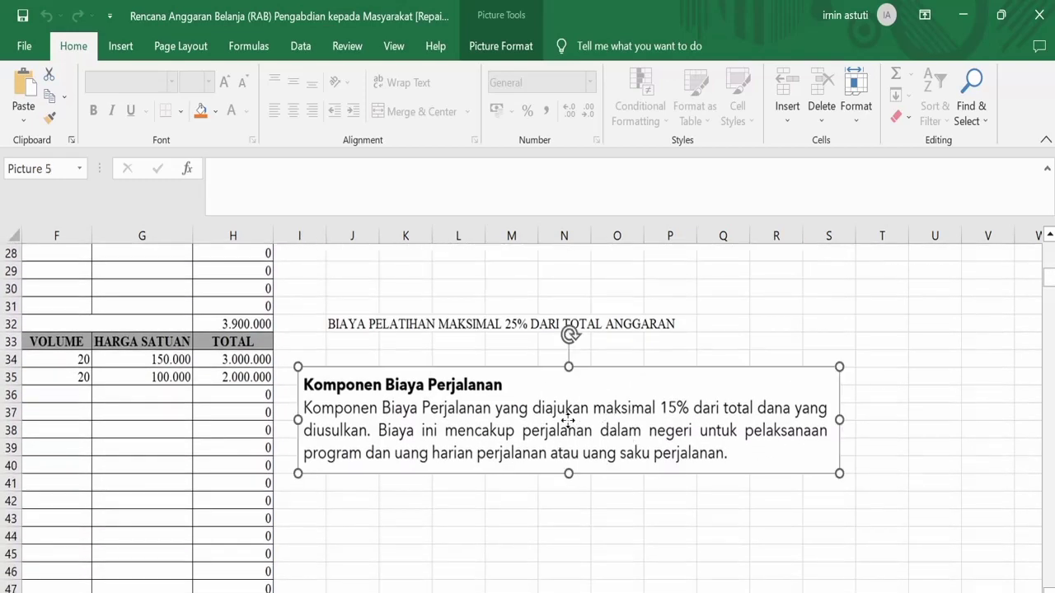
pyautogui.scroll(-5, 668, 424)
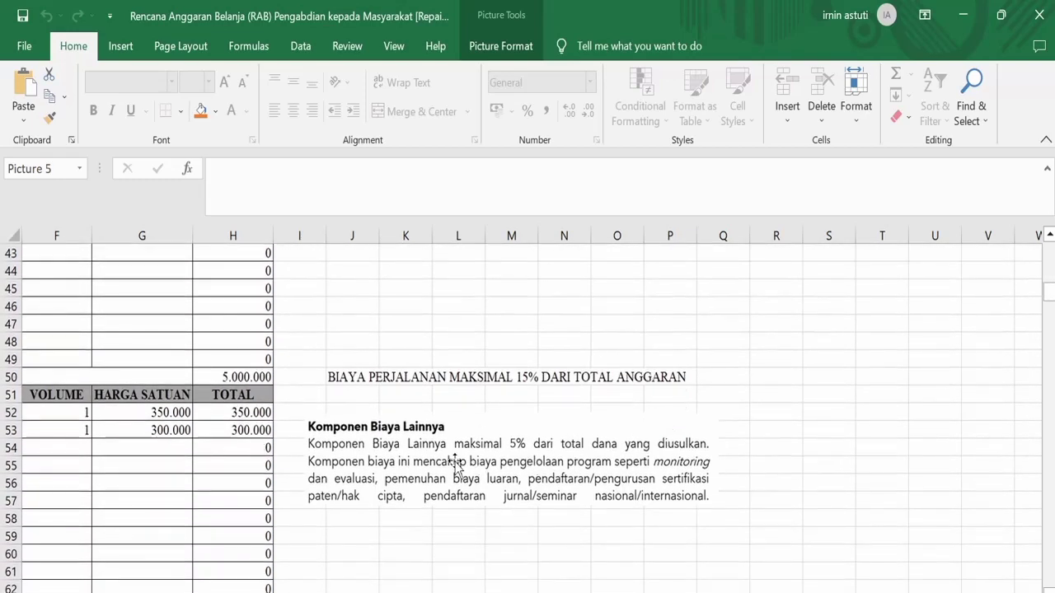
pyautogui.click(456, 463)
pyautogui.scroll(-4, 528, 449)
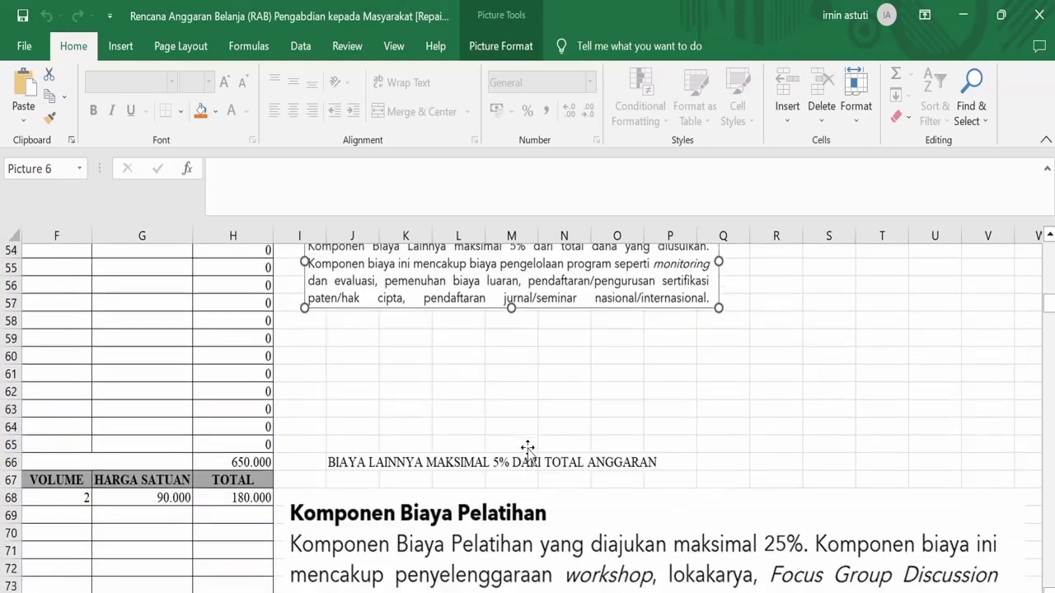
pyautogui.scroll(-2, 528, 449)
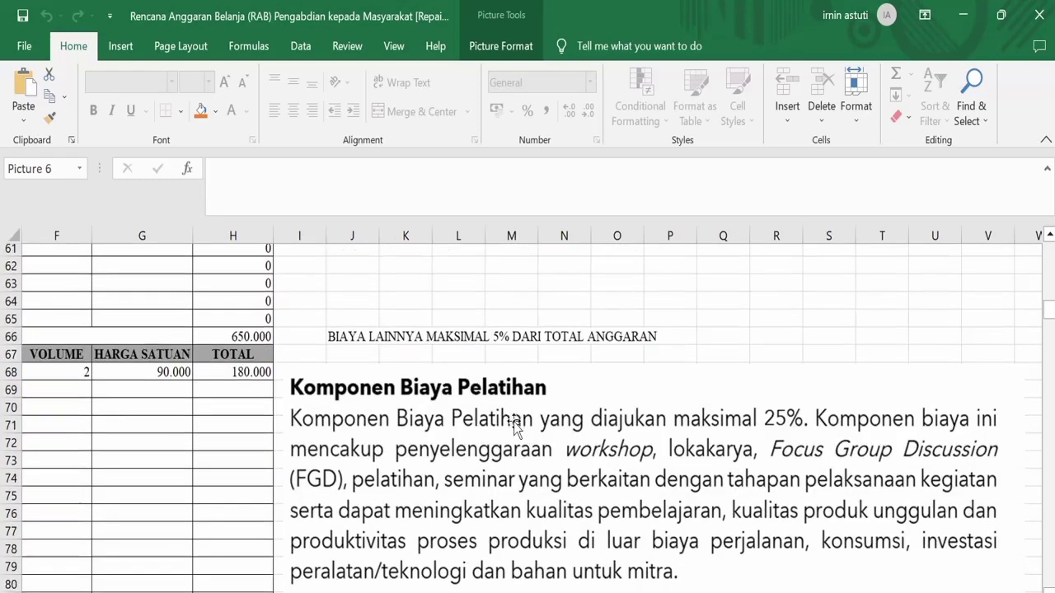
pyautogui.scroll(-5, 513, 422)
pyautogui.scroll(2, 513, 422)
pyautogui.scroll(2, 514, 422)
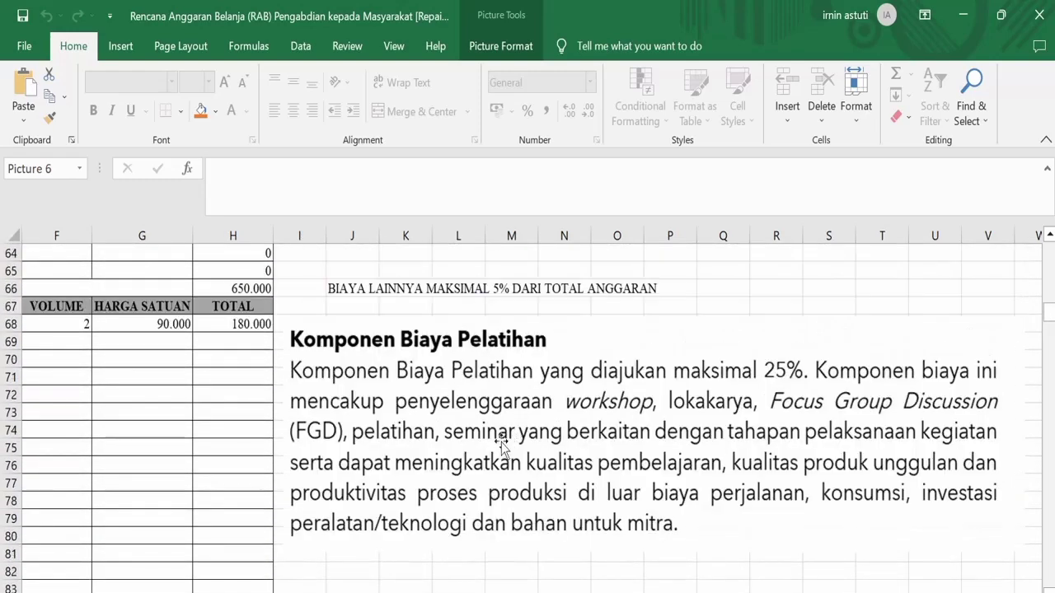
pyautogui.hscroll(-3, 300, 424)
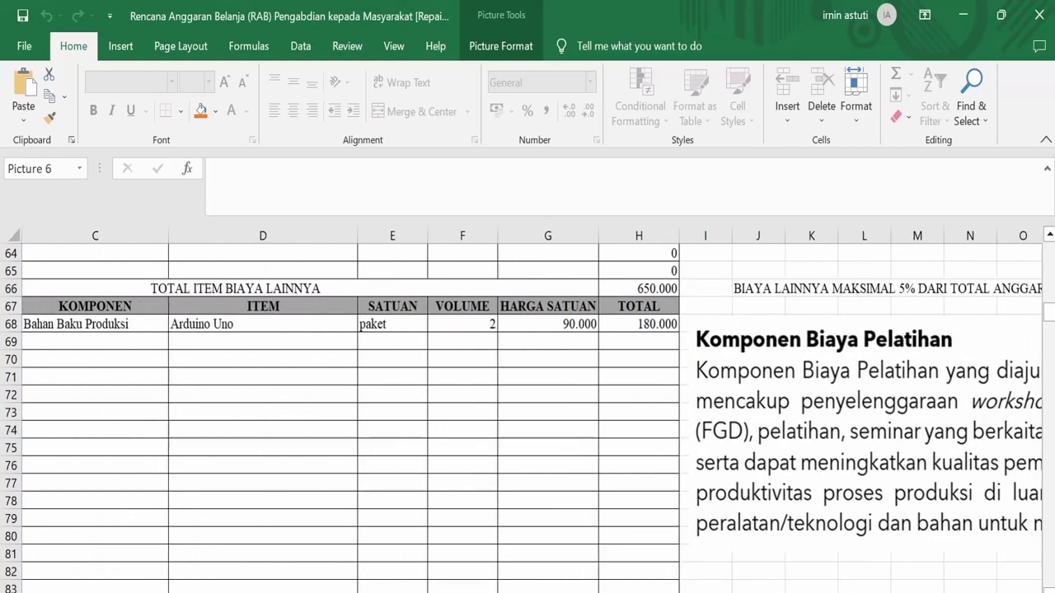
pyautogui.hscroll(3, 631, 478)
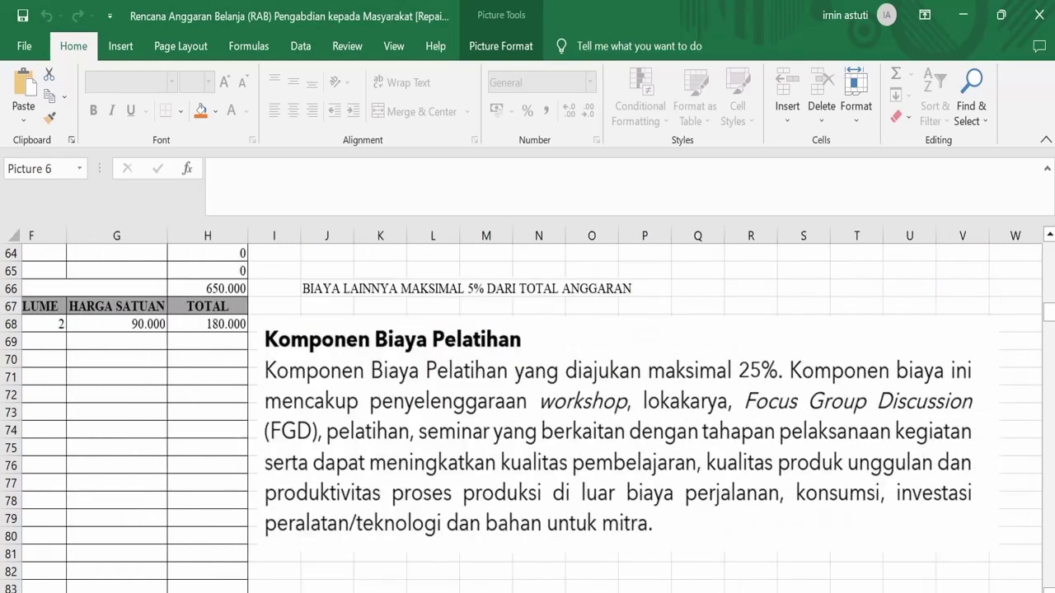
pyautogui.scroll(10, 631, 478)
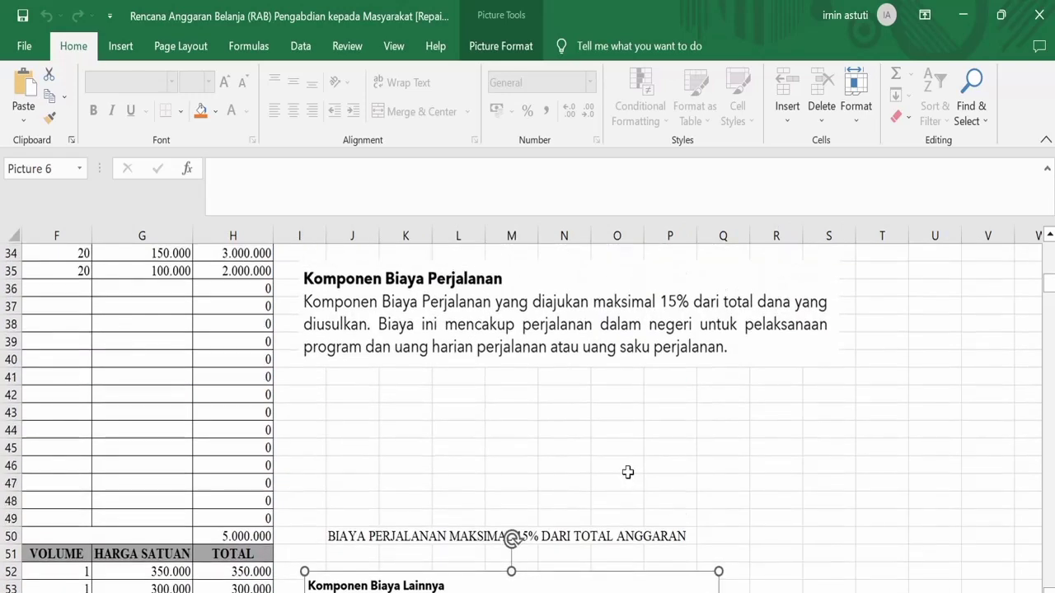
pyautogui.scroll(6, 631, 477)
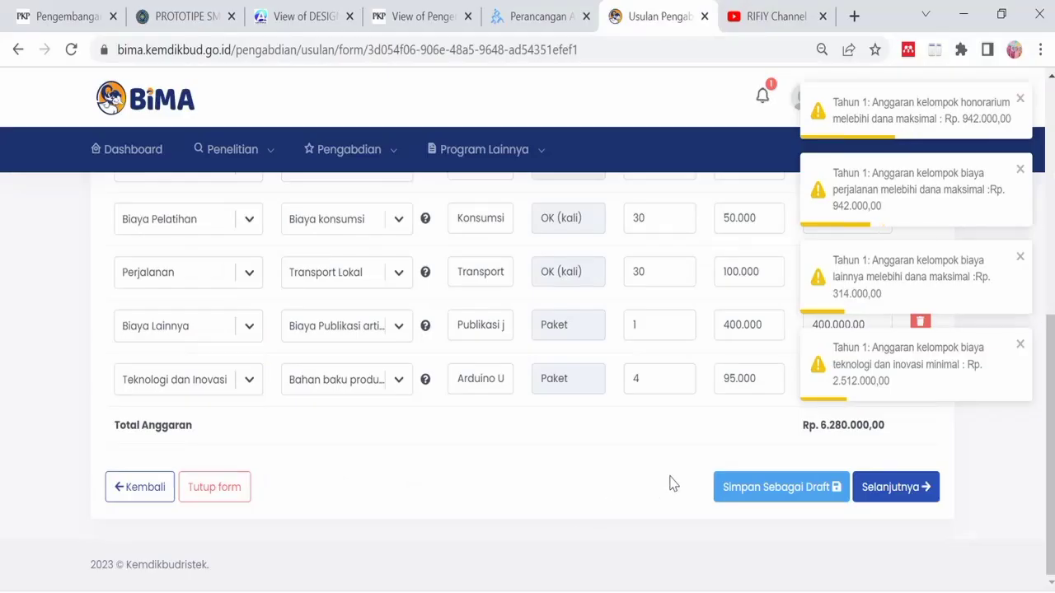
# - Retry Selanjutnya on the RAB step, then switch to File Explorer
pyautogui.click(901, 487)
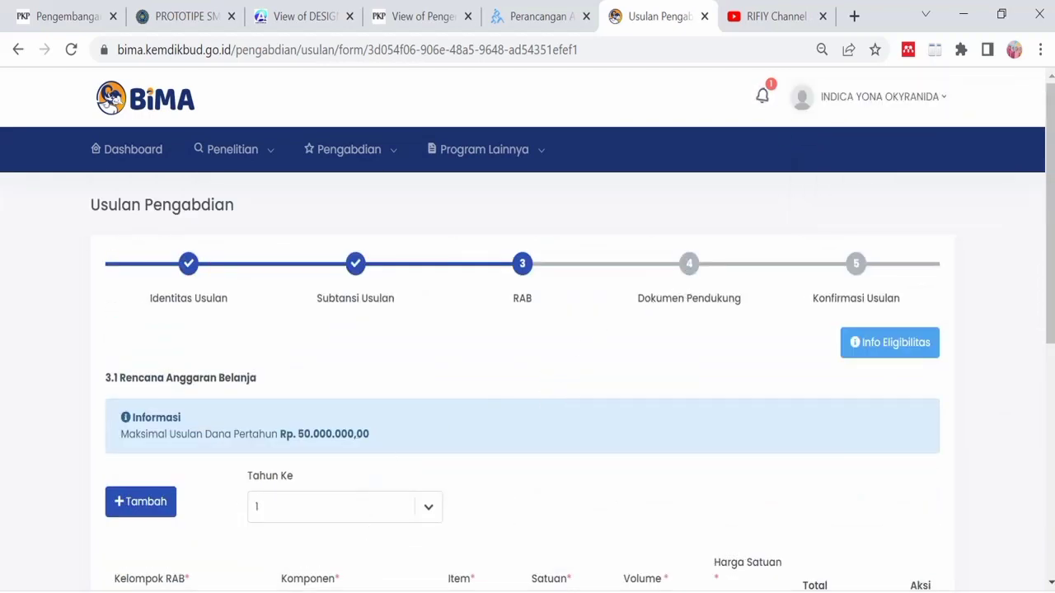
pyautogui.click(247, 591)
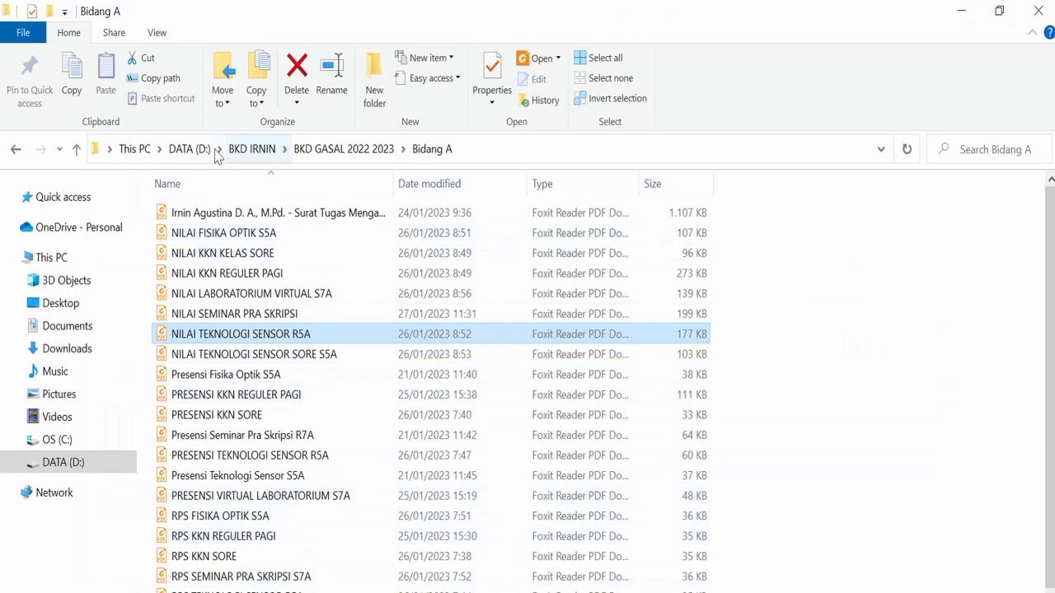
# - Open 'isian bima abdimas' from DATA (D:) > ABDIMAS > Abdimas bioflok
pyautogui.click(197, 153)
pyautogui.scroll(-4, 224, 568)
pyautogui.click(210, 576)
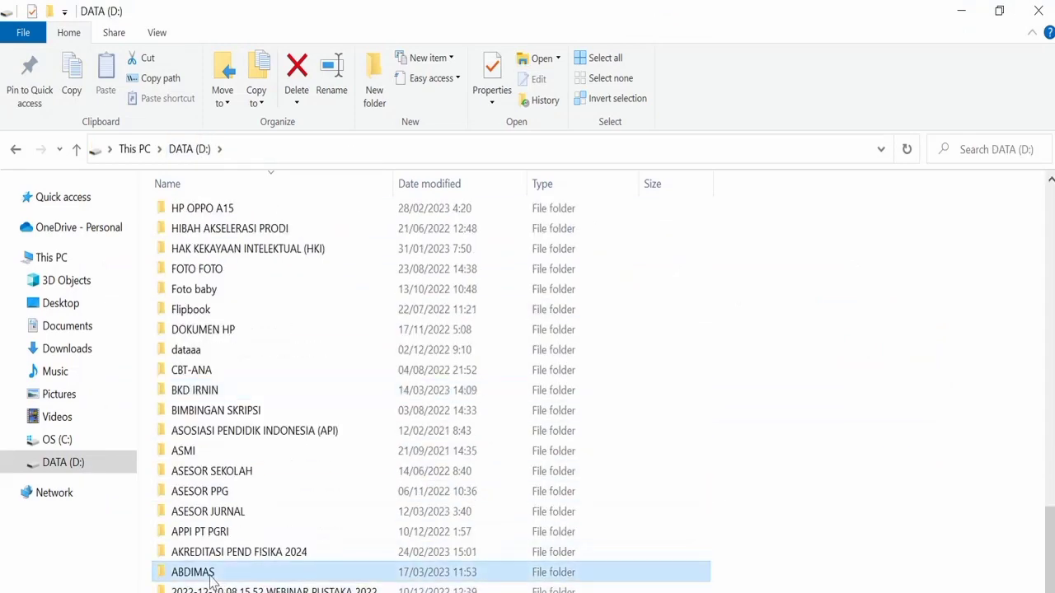
pyautogui.doubleClick(210, 577)
pyautogui.doubleClick(214, 252)
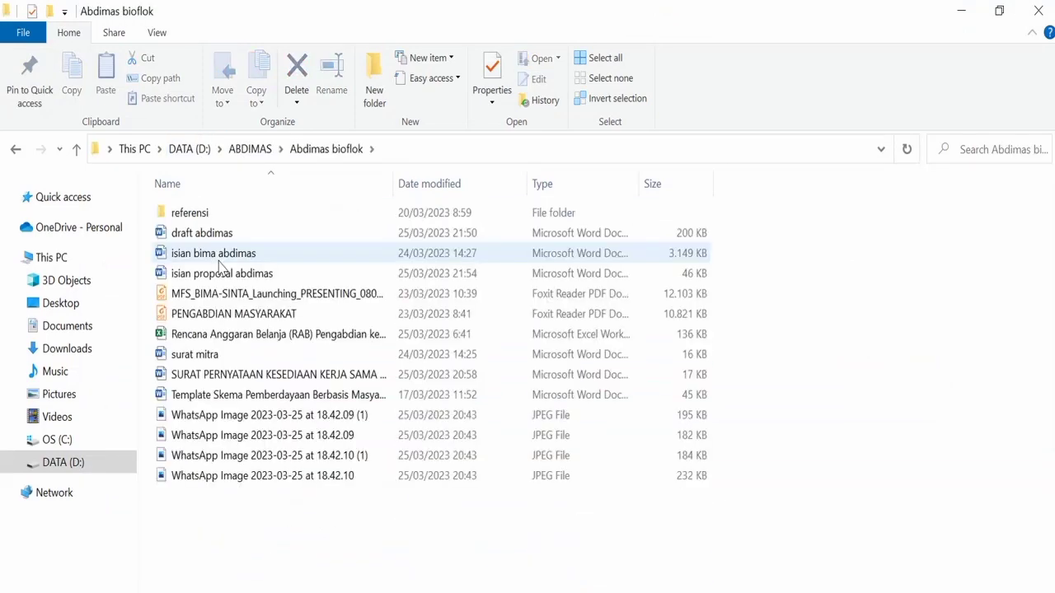
pyautogui.doubleClick(246, 253)
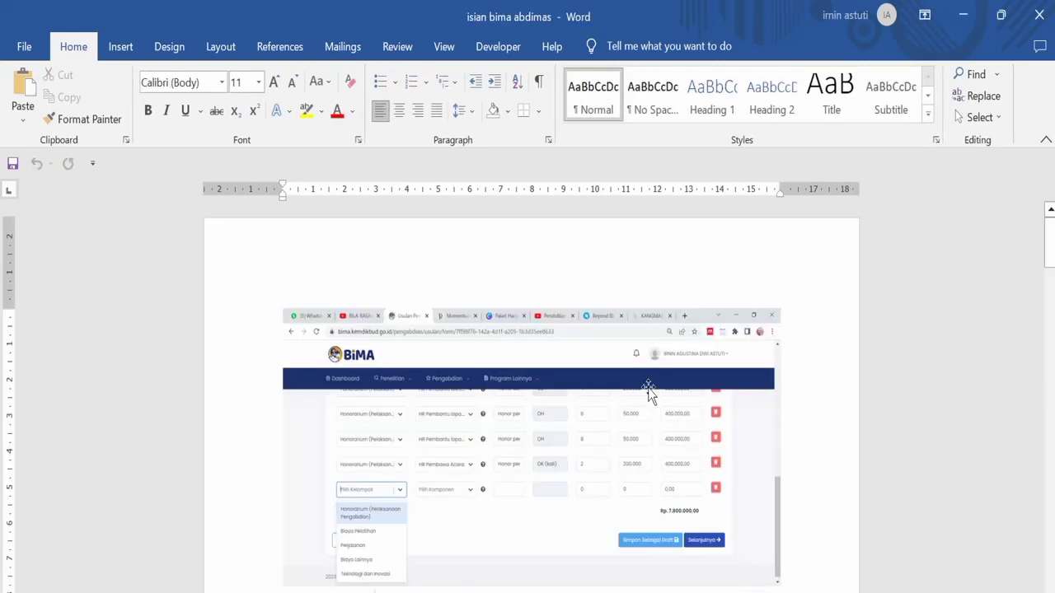
# - Scroll the 'isian bima abdimas' notes down to the Bukti pendukung screenshot of BIMA's File Pendukung form
pyautogui.scroll(-5, 1024, 354)
pyautogui.scroll(-10, 1024, 355)
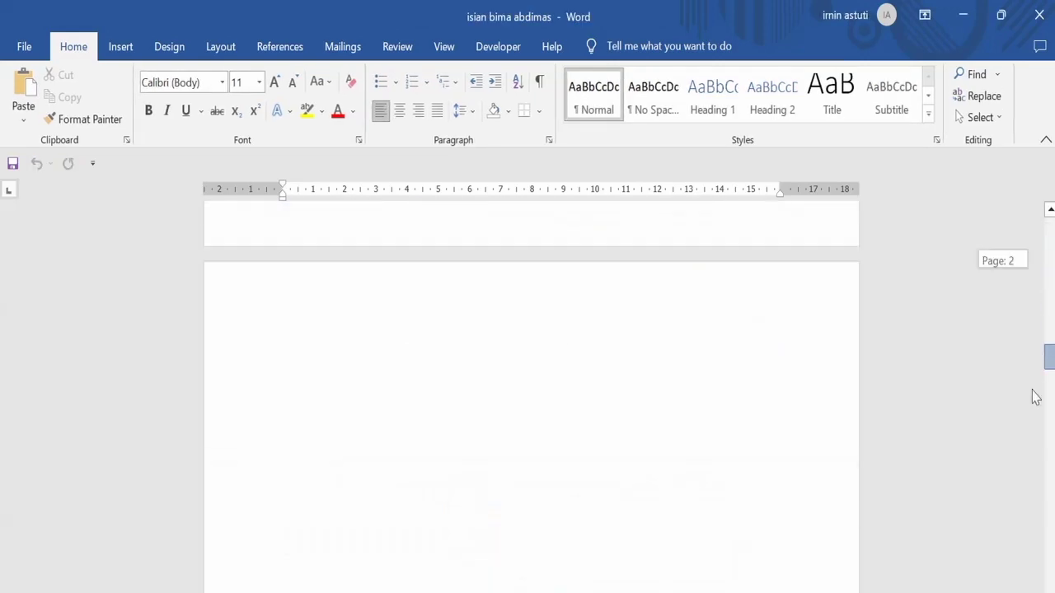
pyautogui.scroll(10, 779, 452)
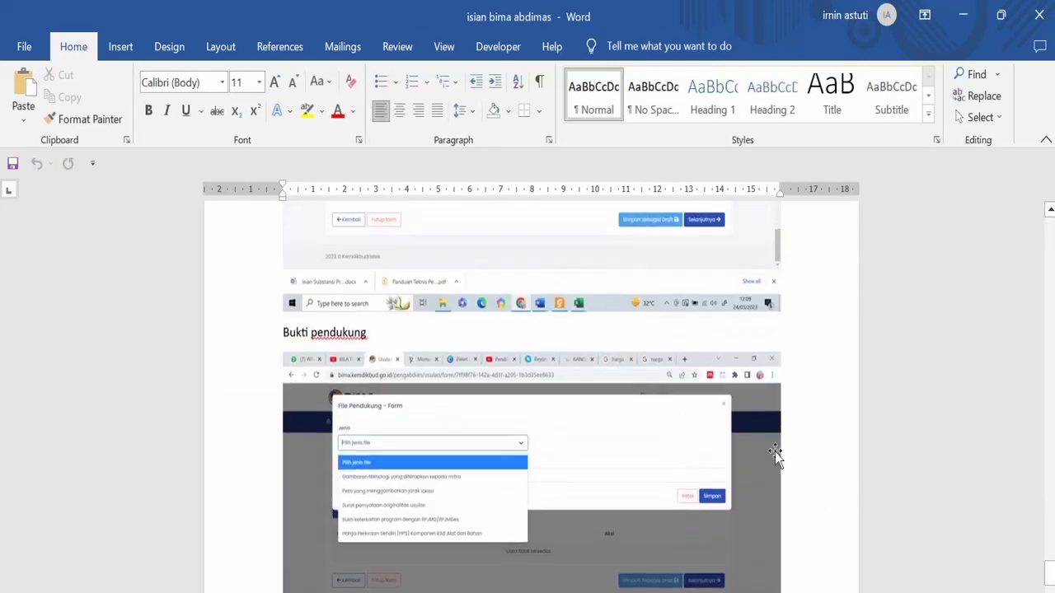
pyautogui.scroll(-6, 771, 437)
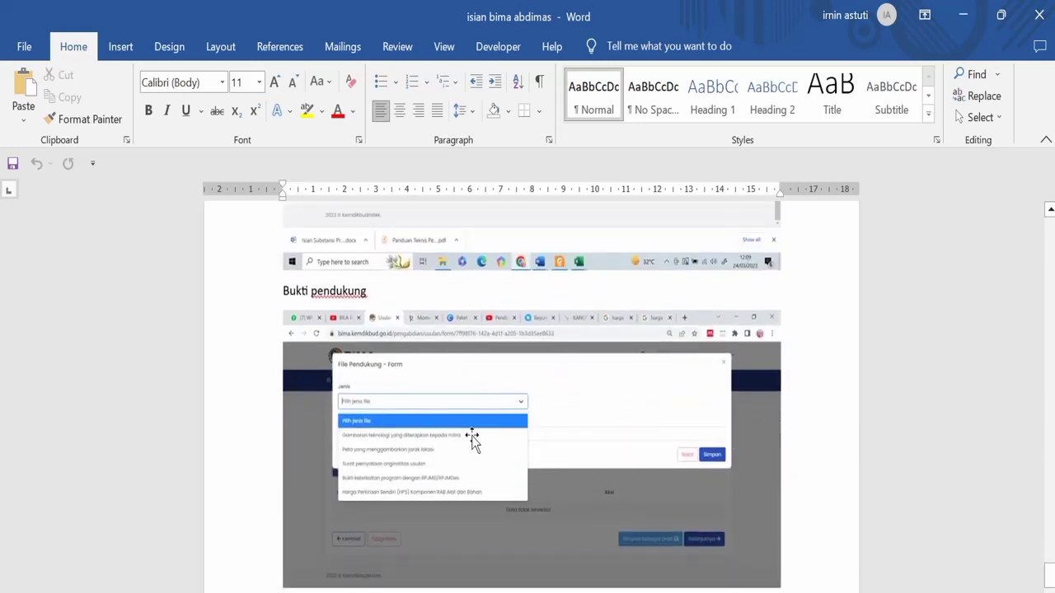
pyautogui.scroll(-1, 439, 421)
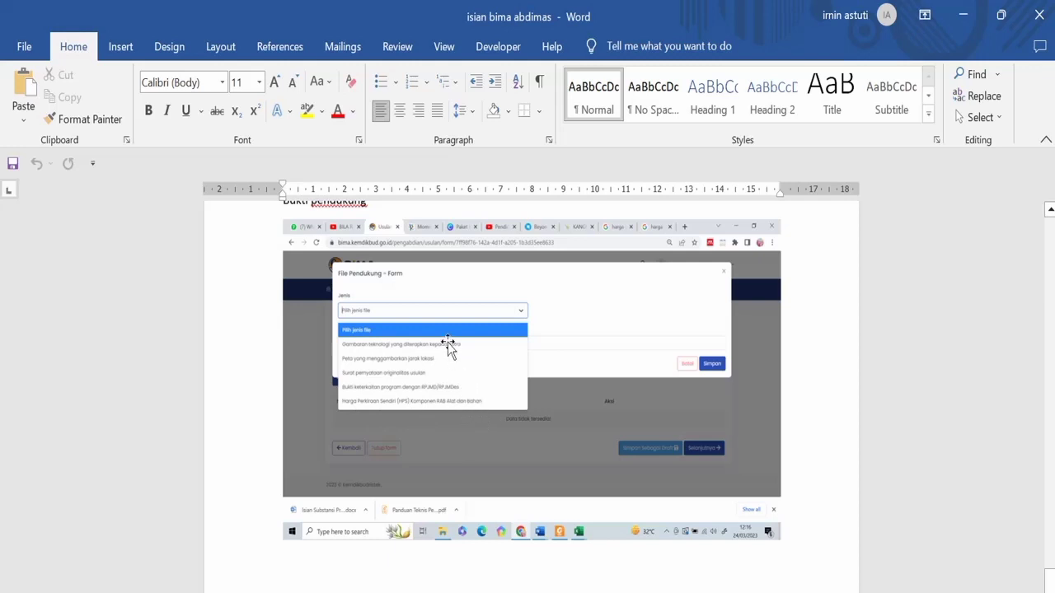
# - Scroll back and forth through the open window, adjusting the view with a drag and click
pyautogui.scroll(-4, 459, 417)
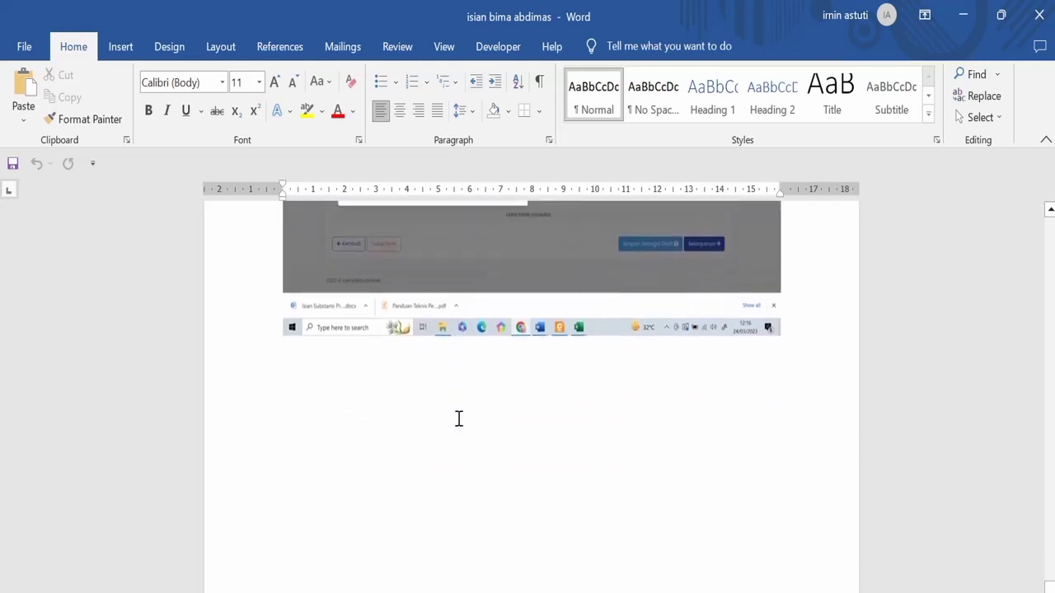
pyautogui.scroll(5, 459, 419)
pyautogui.scroll(10, 459, 419)
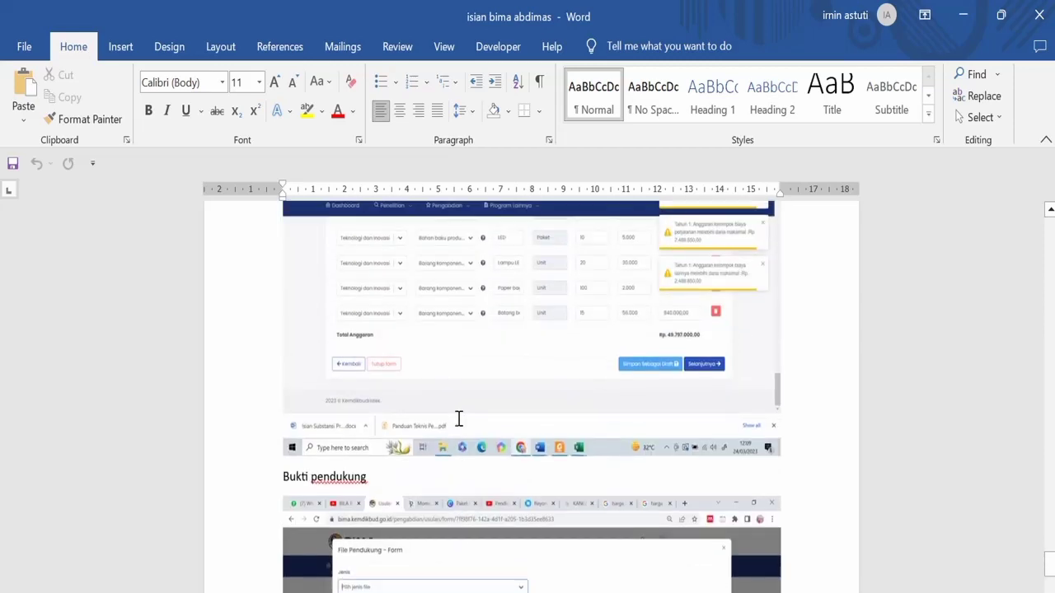
pyautogui.scroll(12, 460, 402)
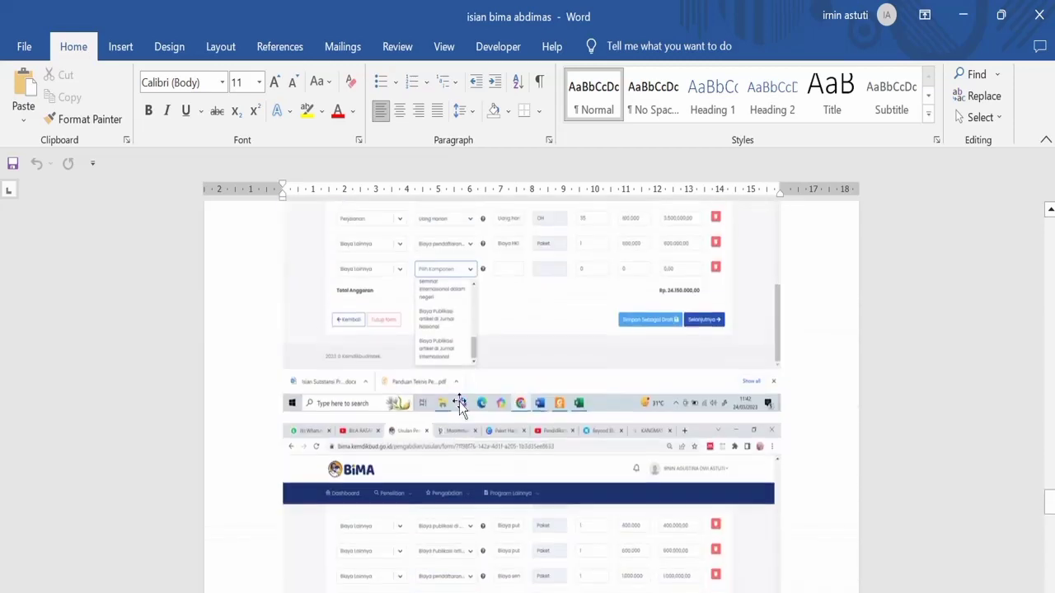
pyautogui.scroll(-15, 461, 404)
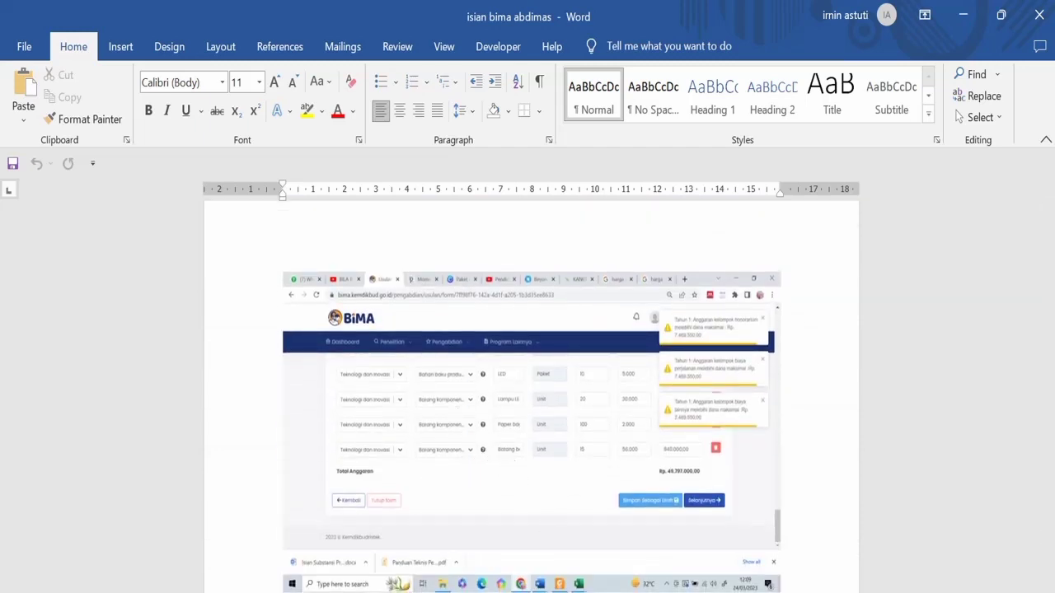
pyautogui.moveTo(834, 592); pyautogui.dragTo(882, 519)
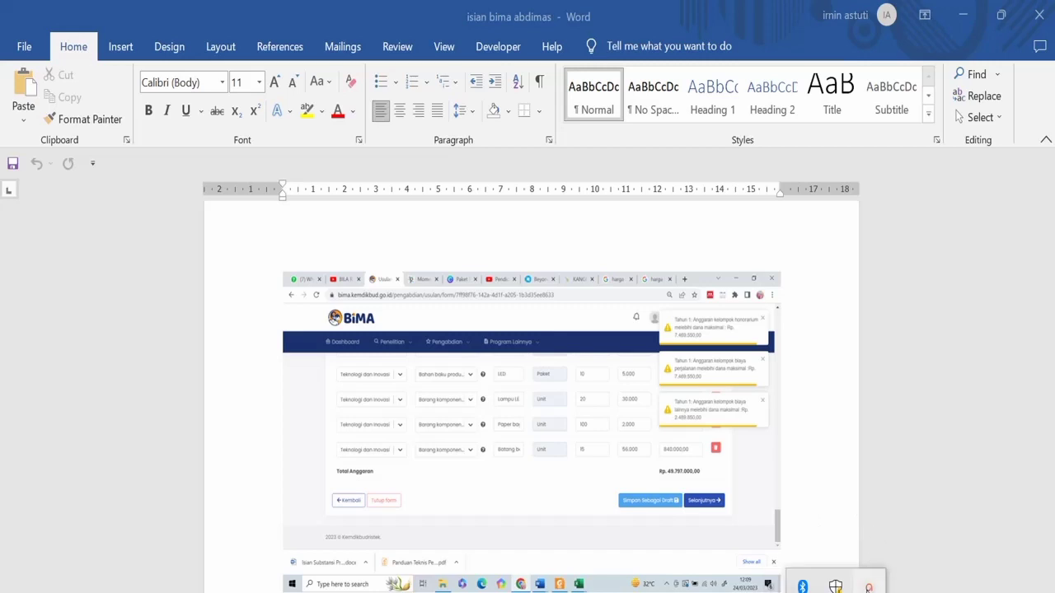
pyautogui.click(868, 587)
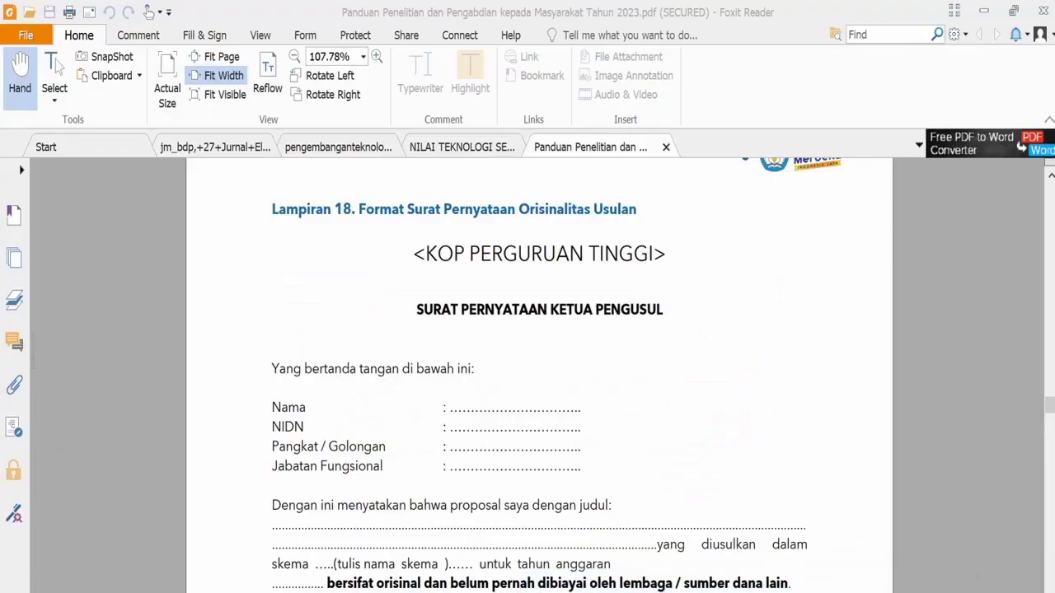
pyautogui.scroll(10, 667, 393)
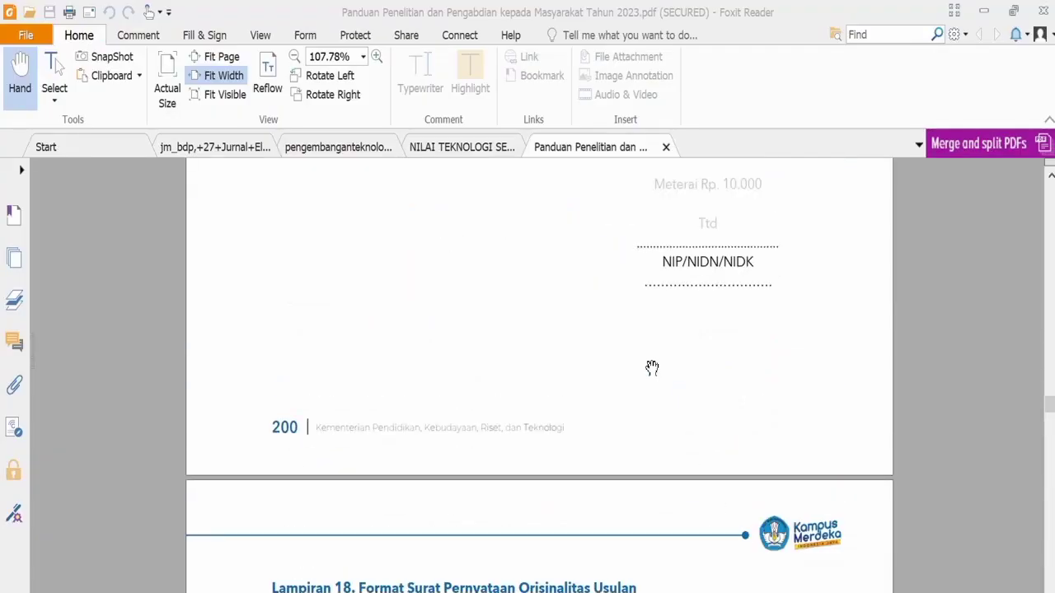
pyautogui.scroll(6, 653, 383)
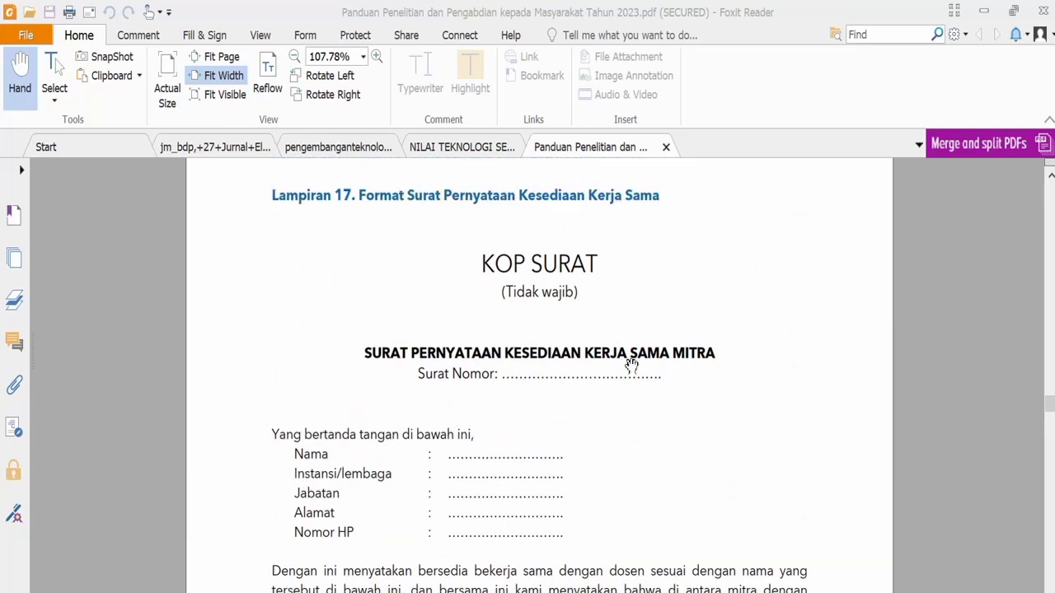
pyautogui.scroll(-9, 631, 365)
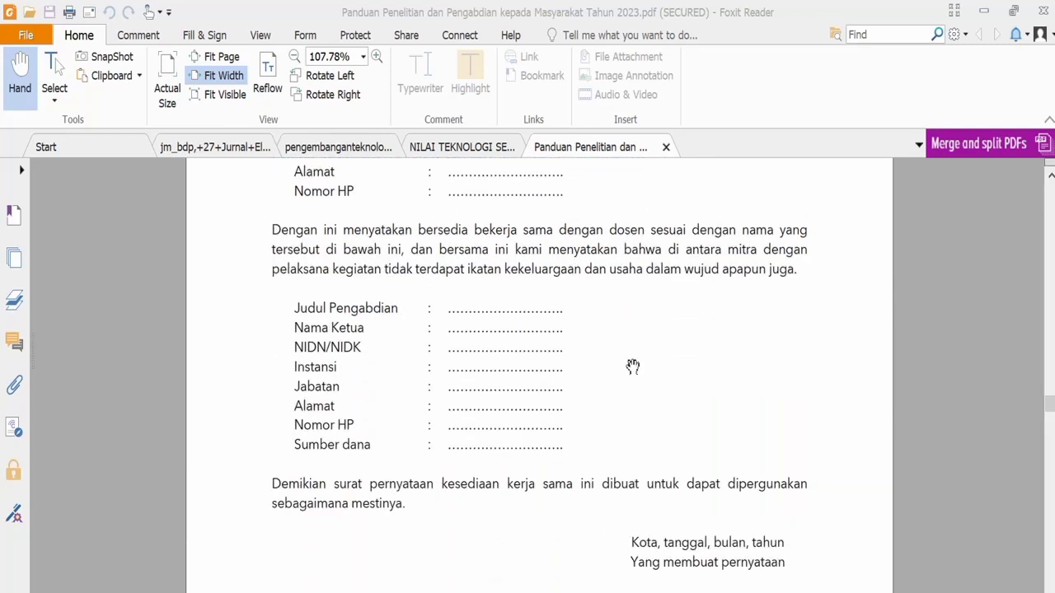
pyautogui.scroll(-3, 562, 293)
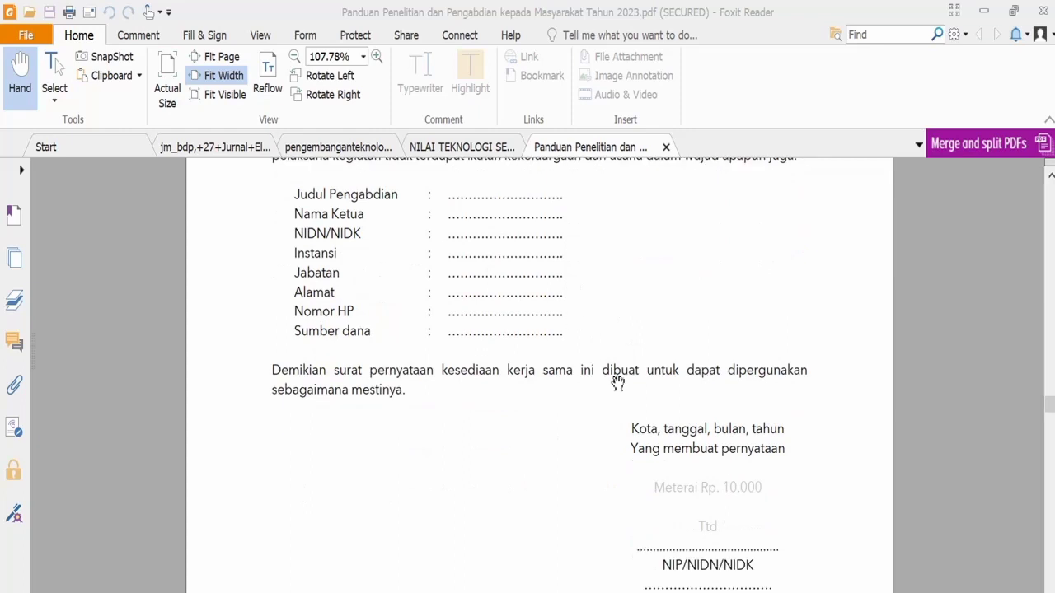
pyautogui.scroll(-1, 681, 554)
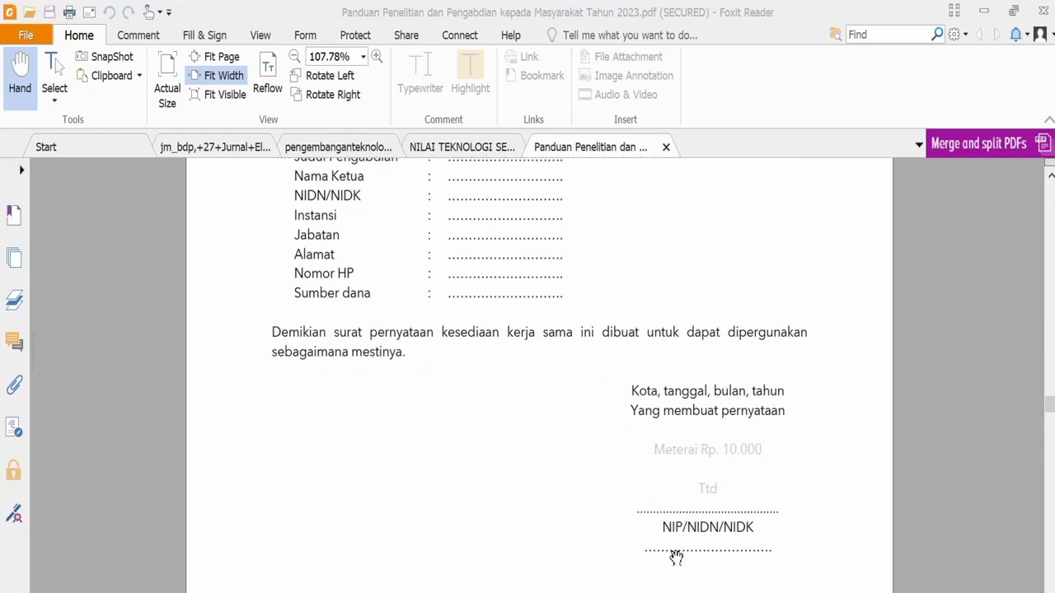
pyautogui.scroll(3, 690, 512)
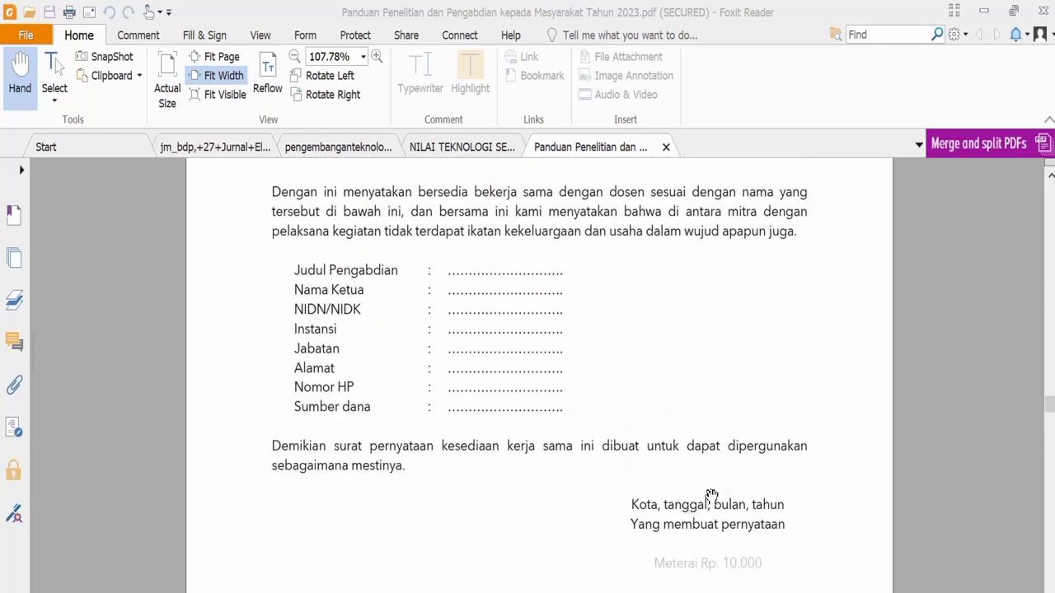
pyautogui.scroll(-2, 711, 495)
pyautogui.scroll(7, 755, 552)
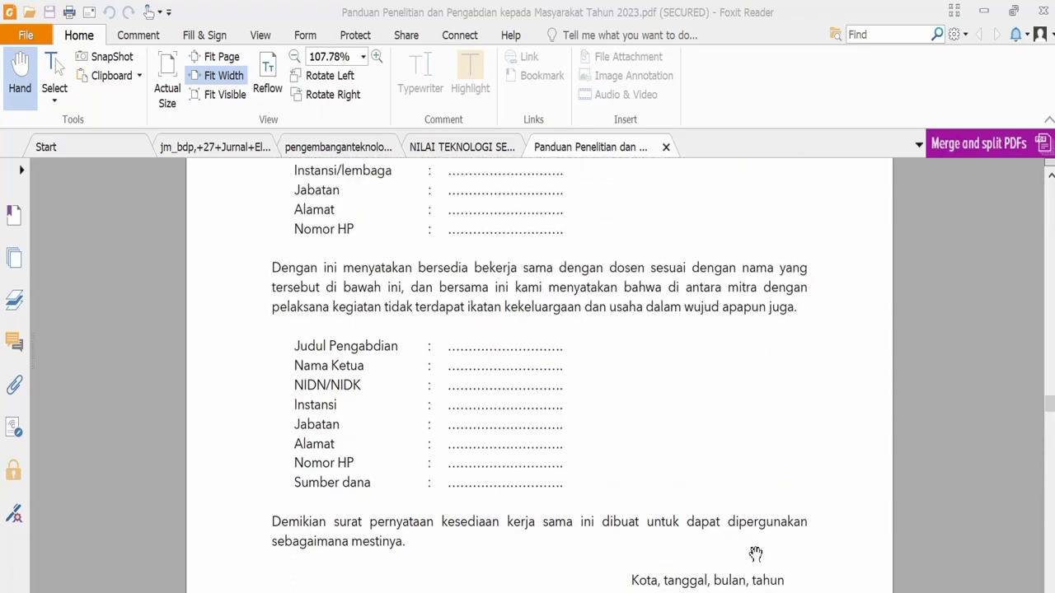
pyautogui.scroll(-15, 750, 556)
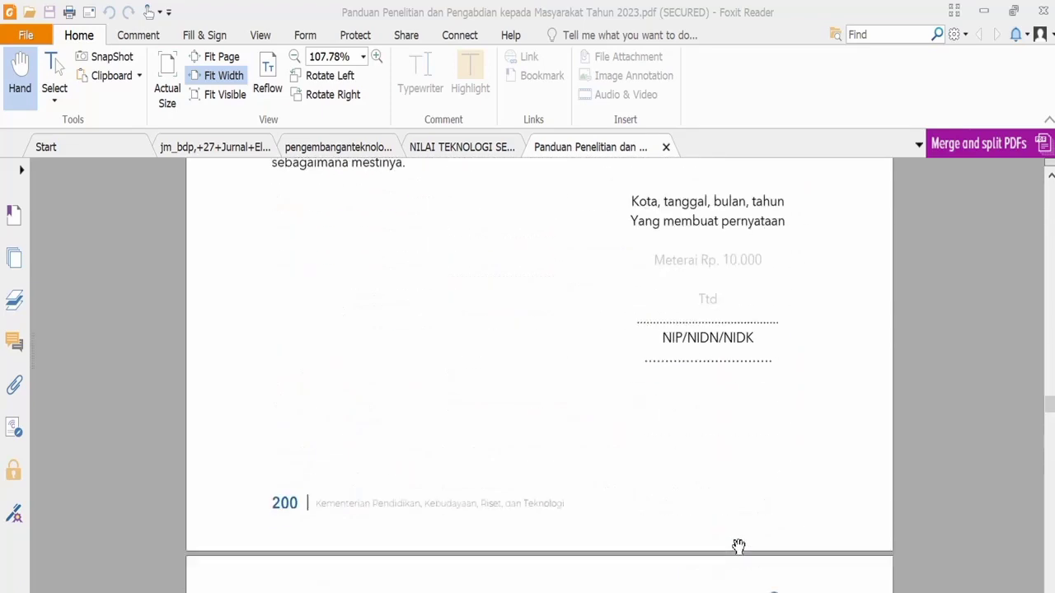
pyautogui.scroll(-5, 708, 445)
pyautogui.scroll(-8, 690, 437)
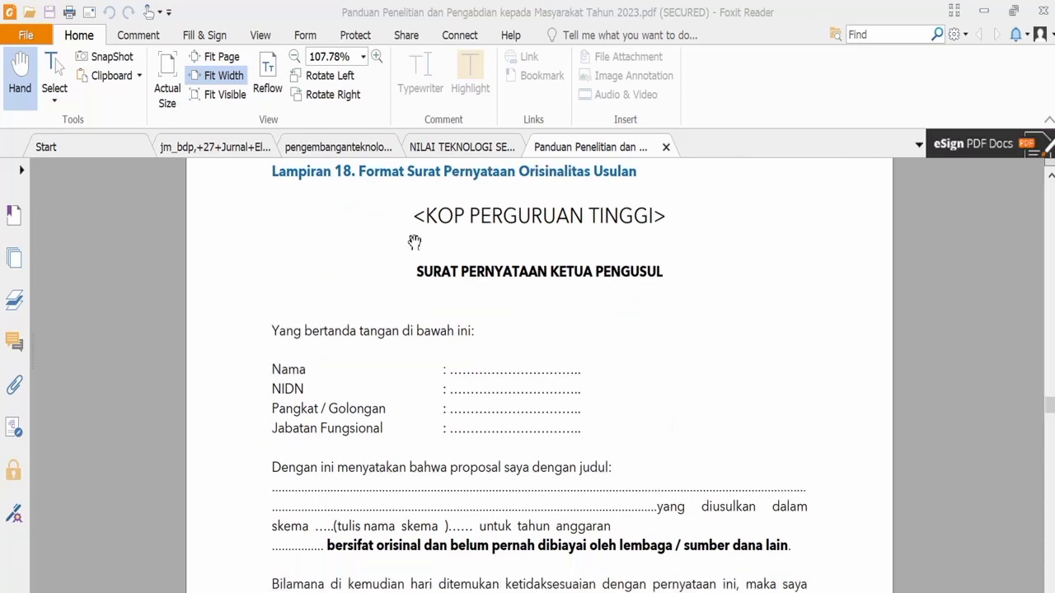
pyautogui.scroll(-1, 536, 320)
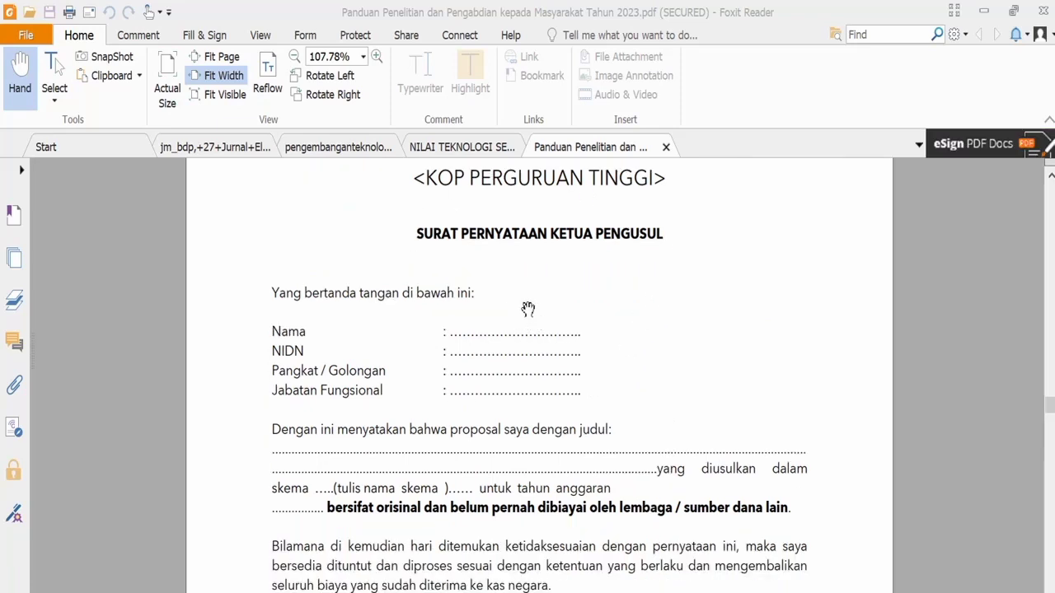
pyautogui.scroll(-1, 527, 289)
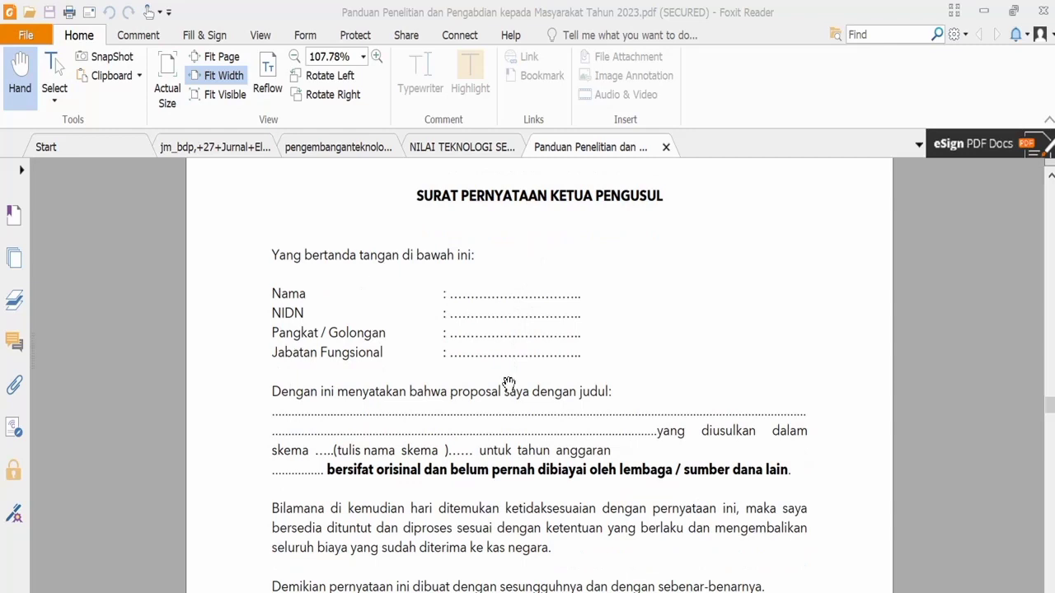
pyautogui.scroll(-6, 517, 399)
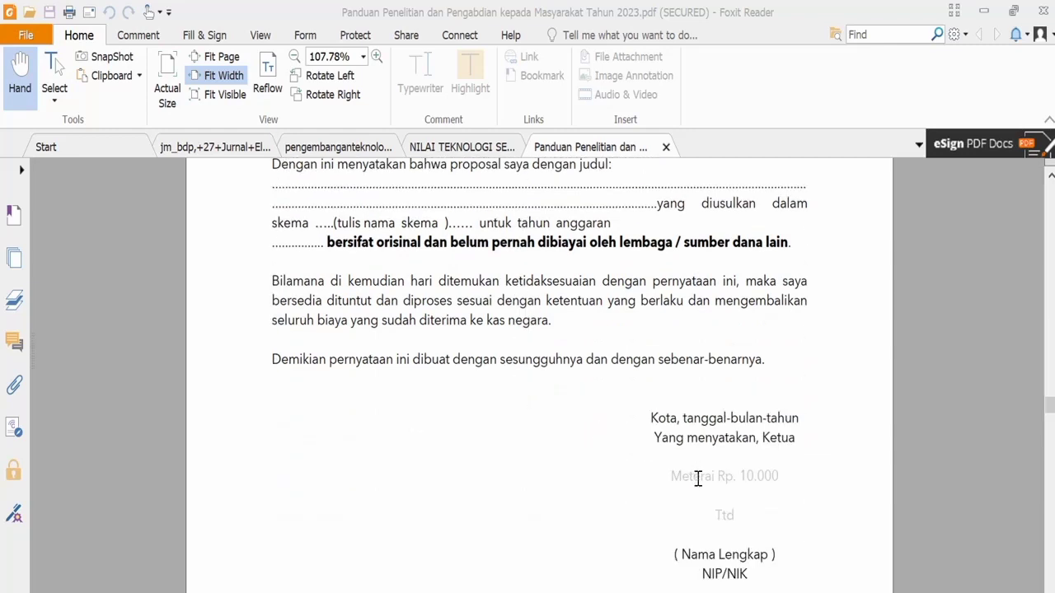
pyautogui.scroll(8, 704, 466)
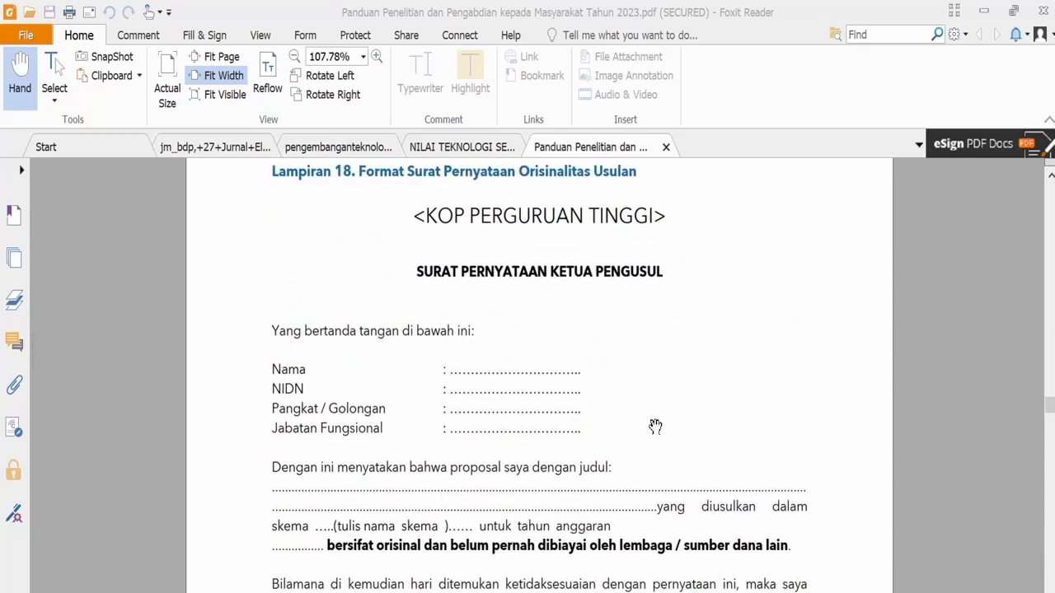
pyautogui.scroll(13, 655, 424)
pyautogui.scroll(-5, 654, 423)
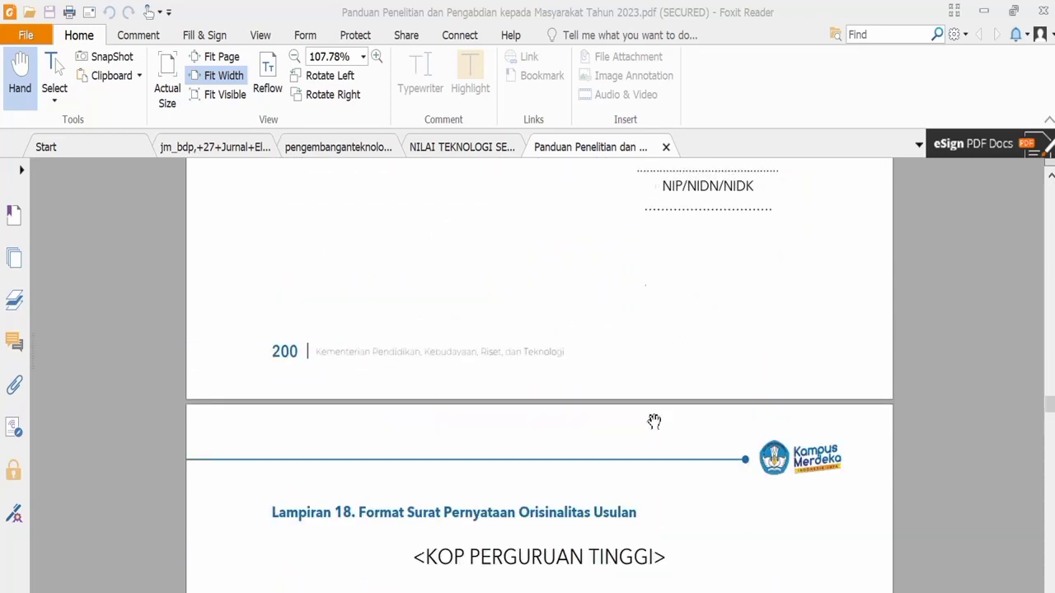
pyautogui.scroll(5, 654, 422)
pyautogui.scroll(-20, 654, 421)
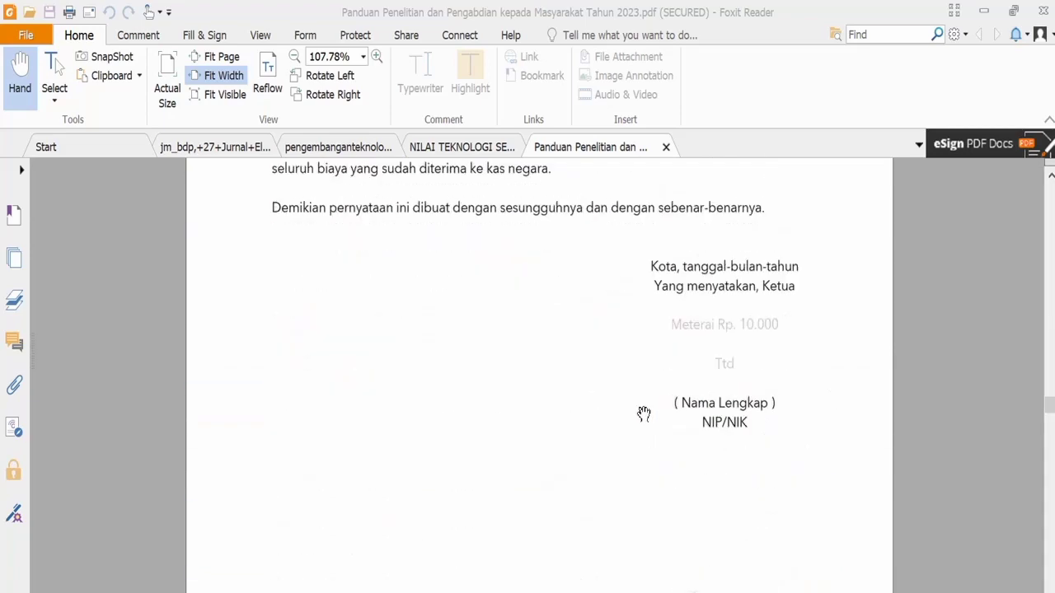
pyautogui.scroll(-6, 643, 414)
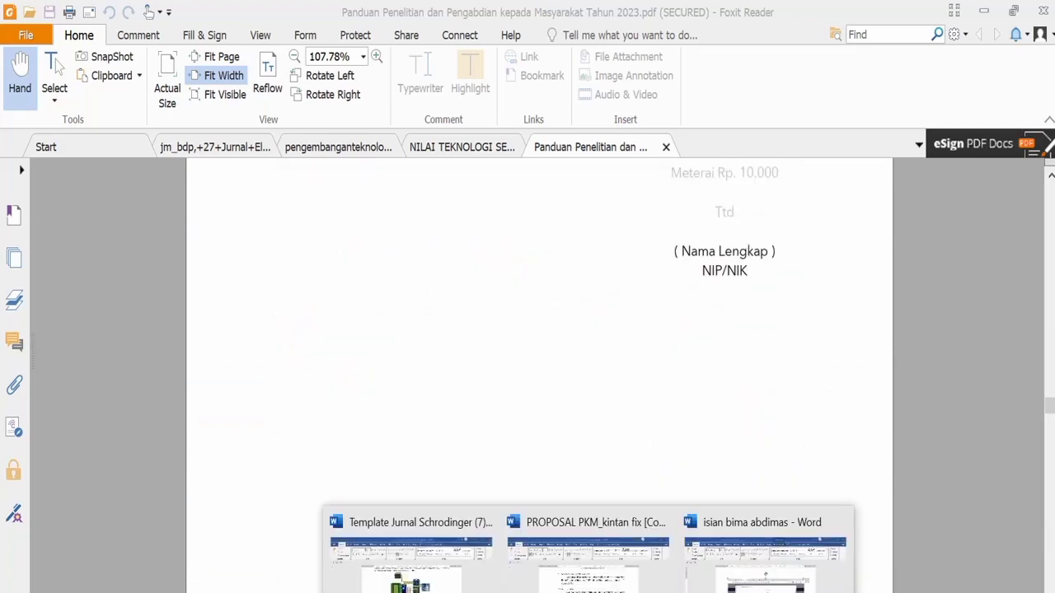
# - Switch to Word and scroll through the pasted Mitra Pelaksana Pengabdian form screenshot
pyautogui.click(733, 581)
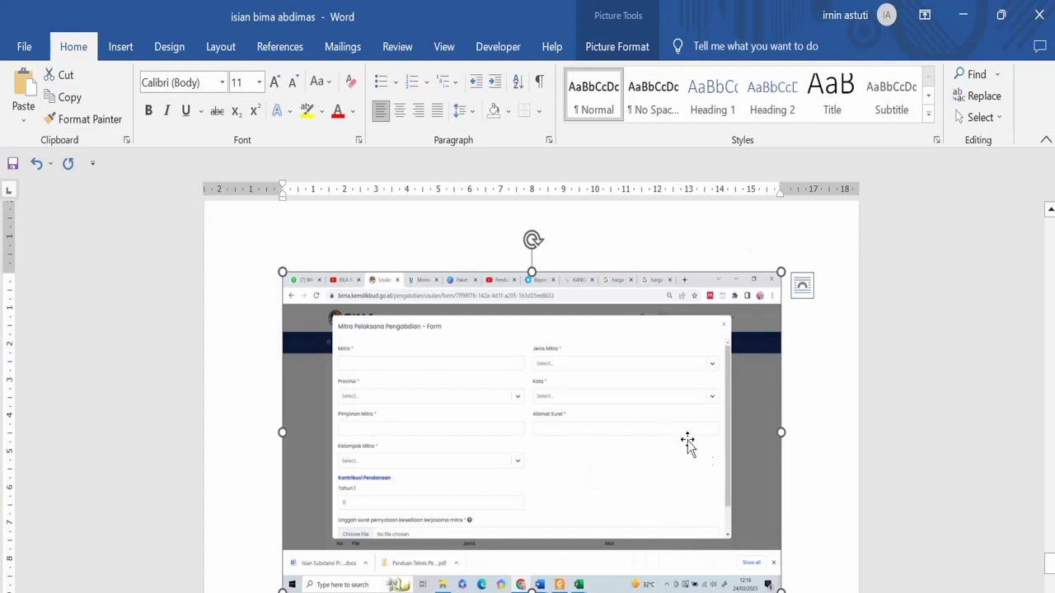
pyautogui.keyDown('ctrl'); pyautogui.scroll(10, 772, 473); pyautogui.keyUp('ctrl')
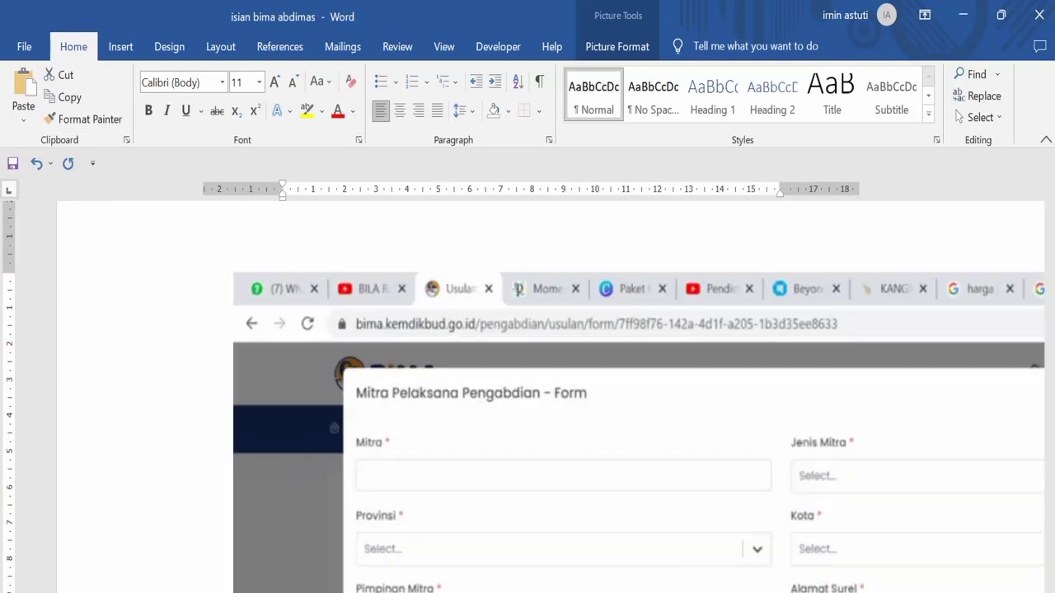
pyautogui.scroll(-3, 756, 494)
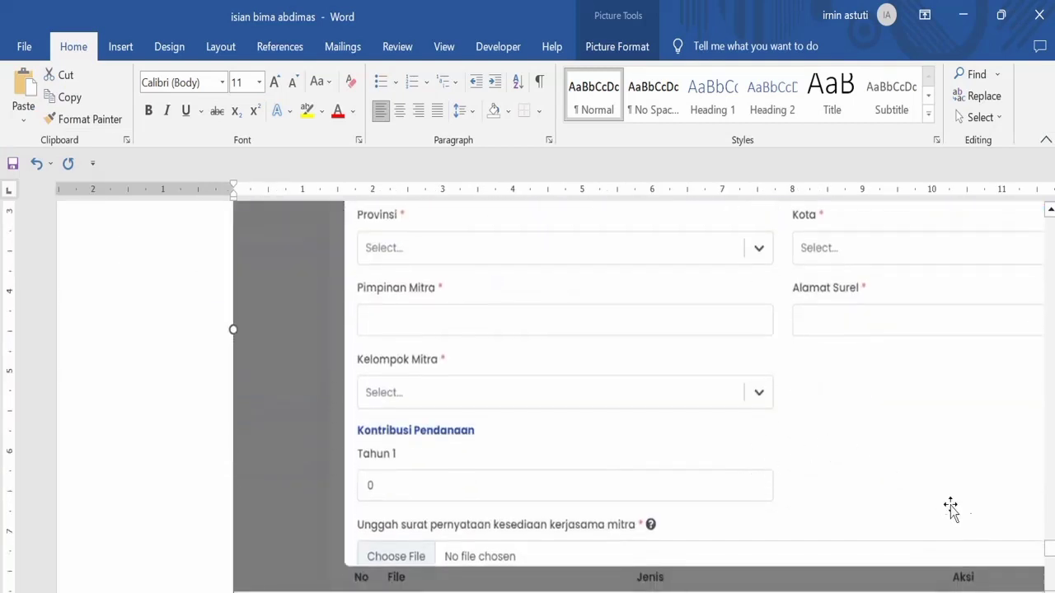
pyautogui.hscroll(3, 871, 501)
pyautogui.scroll(3, 824, 478)
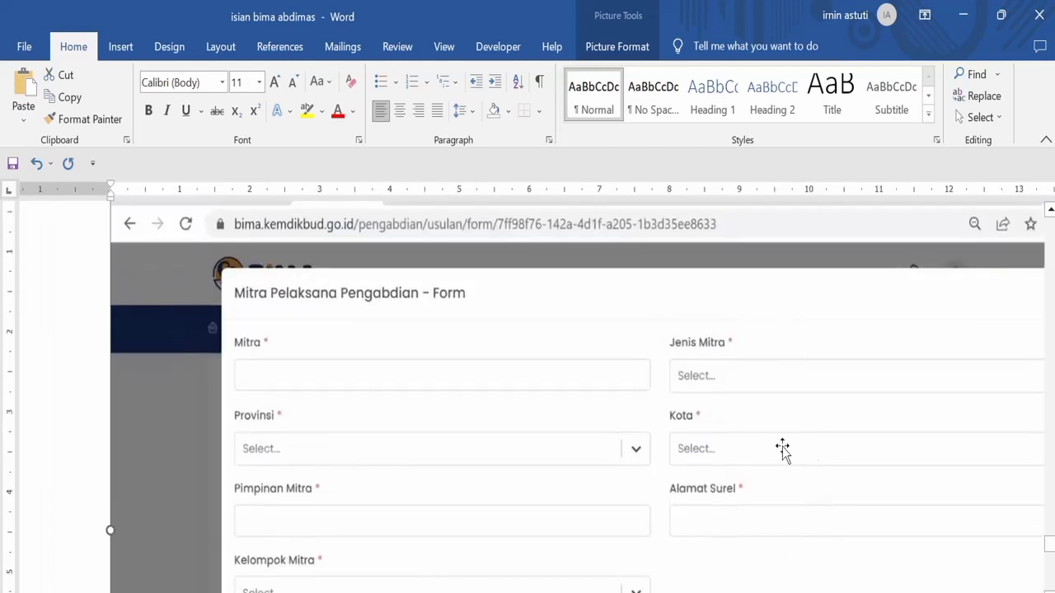
pyautogui.scroll(-4, 419, 377)
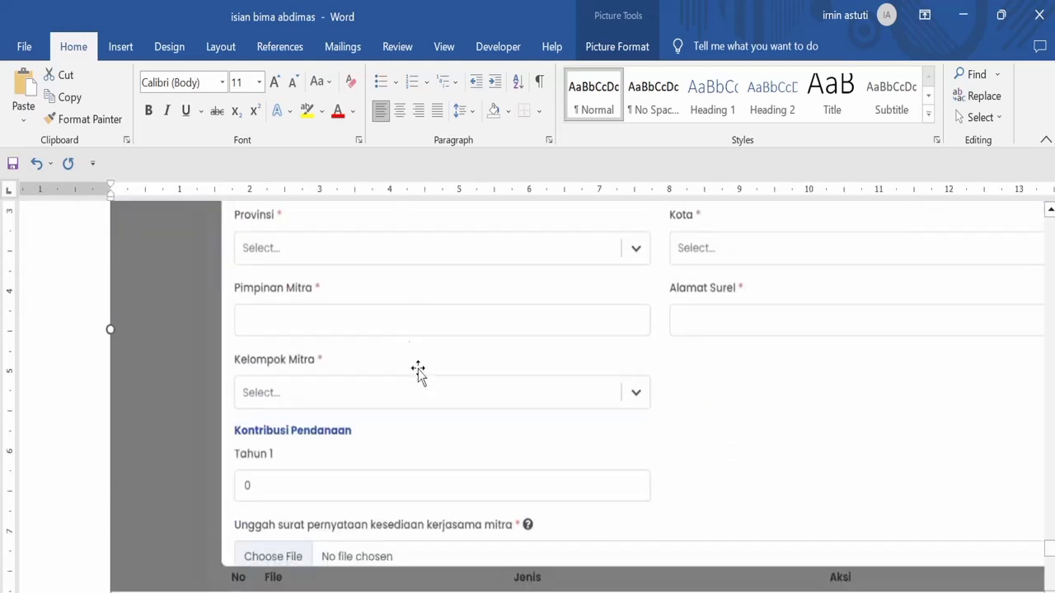
pyautogui.scroll(2, 459, 299)
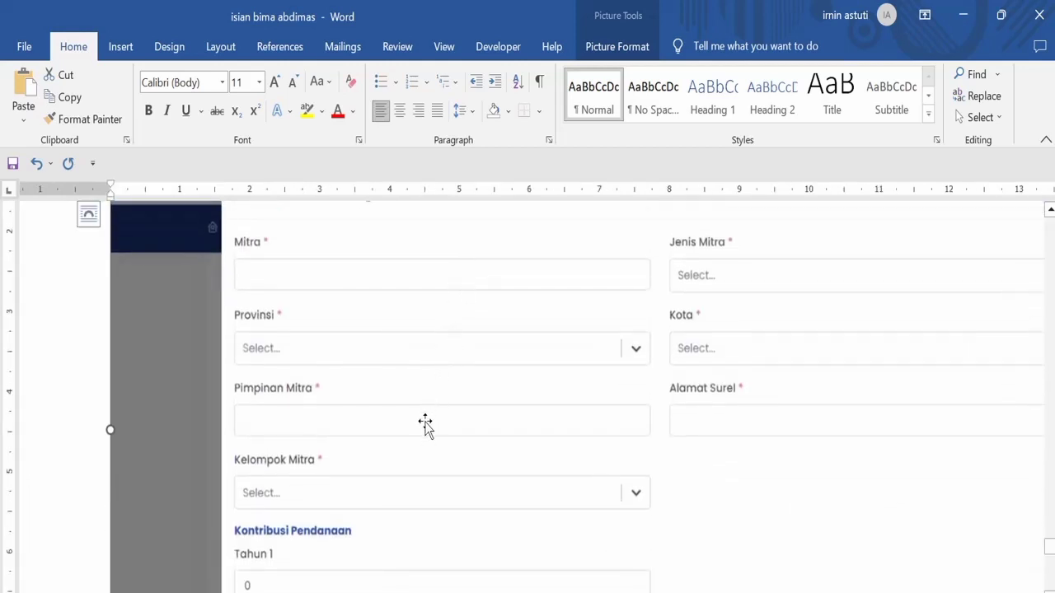
pyautogui.scroll(2, 426, 417)
pyautogui.scroll(-2, 425, 424)
pyautogui.scroll(-2, 476, 417)
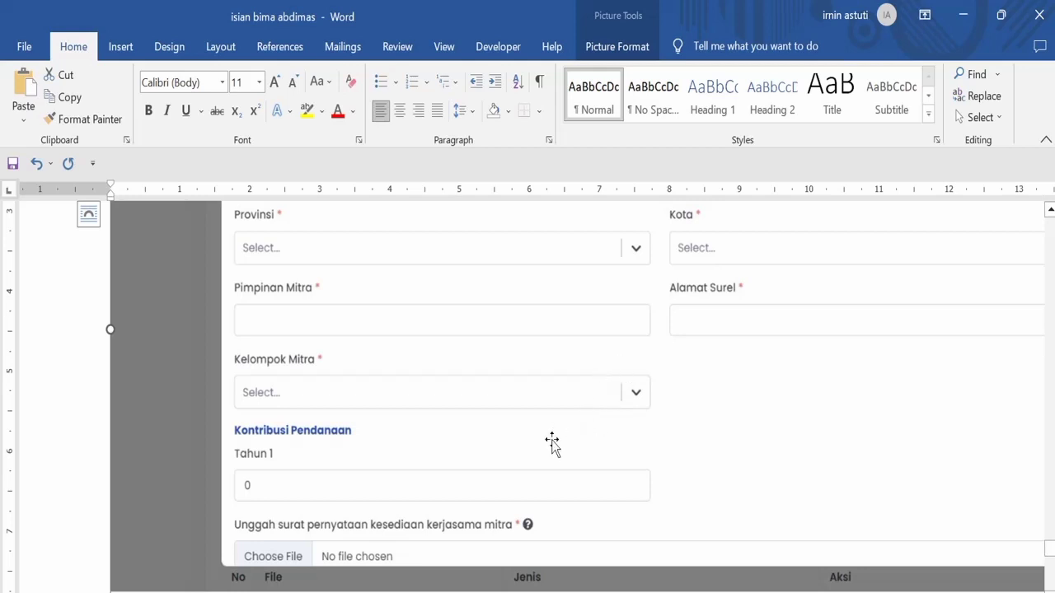
pyautogui.scroll(-2, 547, 437)
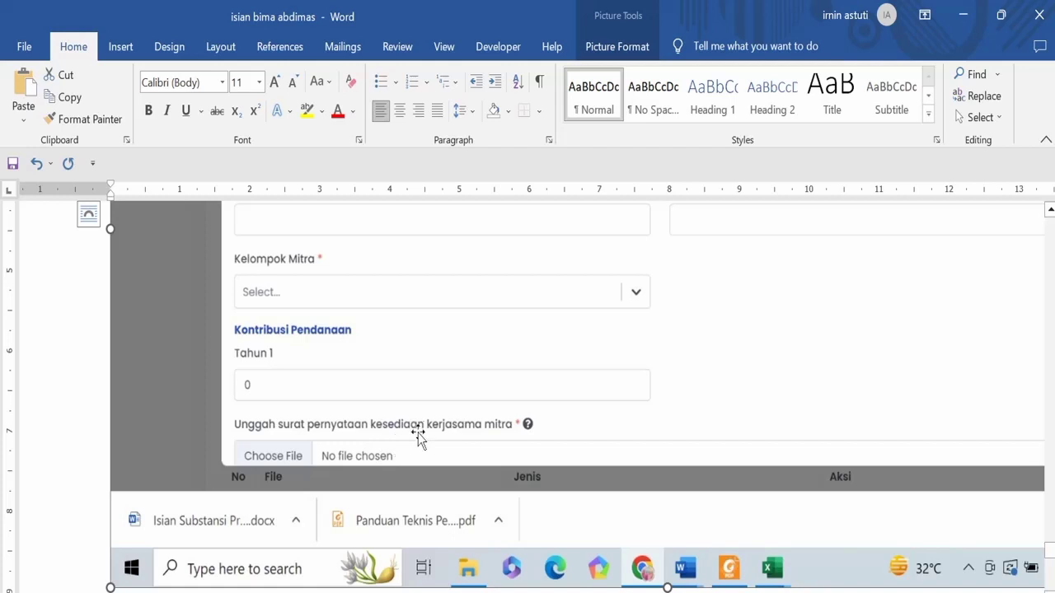
pyautogui.scroll(8, 635, 393)
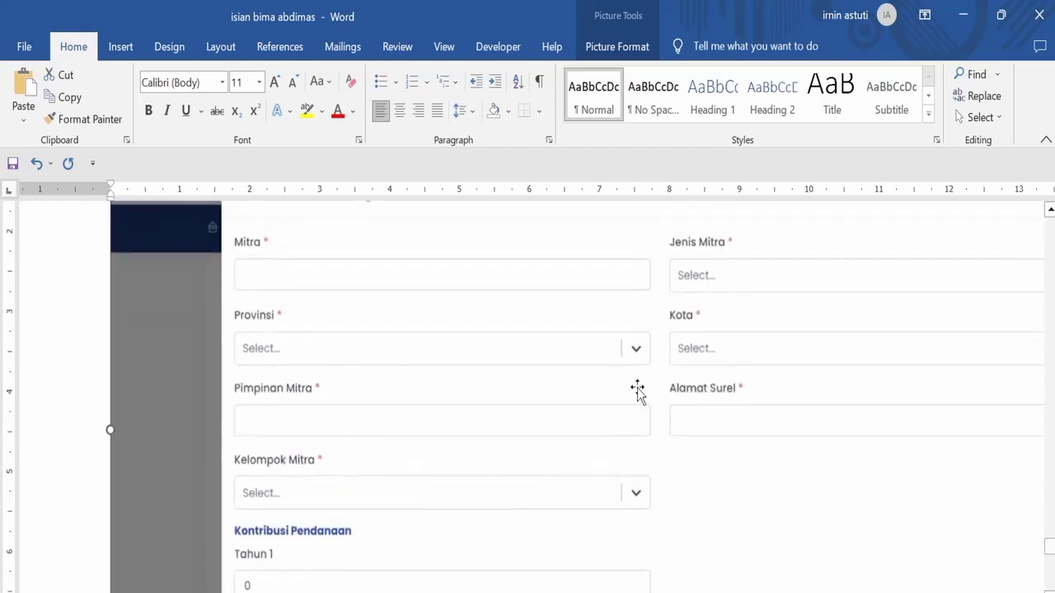
pyautogui.scroll(-3, 651, 393)
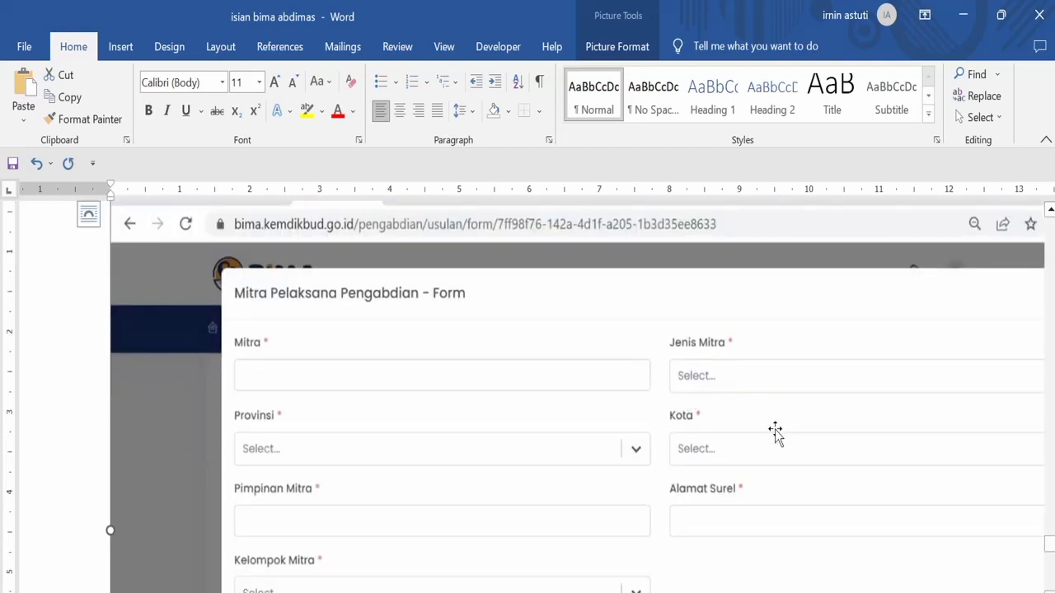
pyautogui.scroll(-6, 779, 478)
pyautogui.scroll(3, 766, 363)
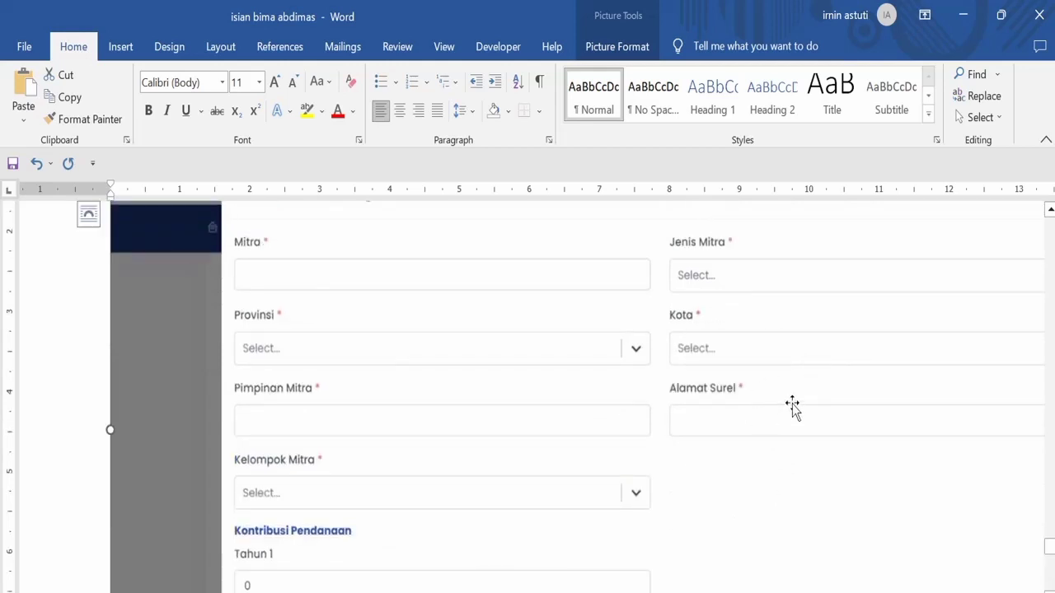
pyautogui.scroll(-6, 755, 467)
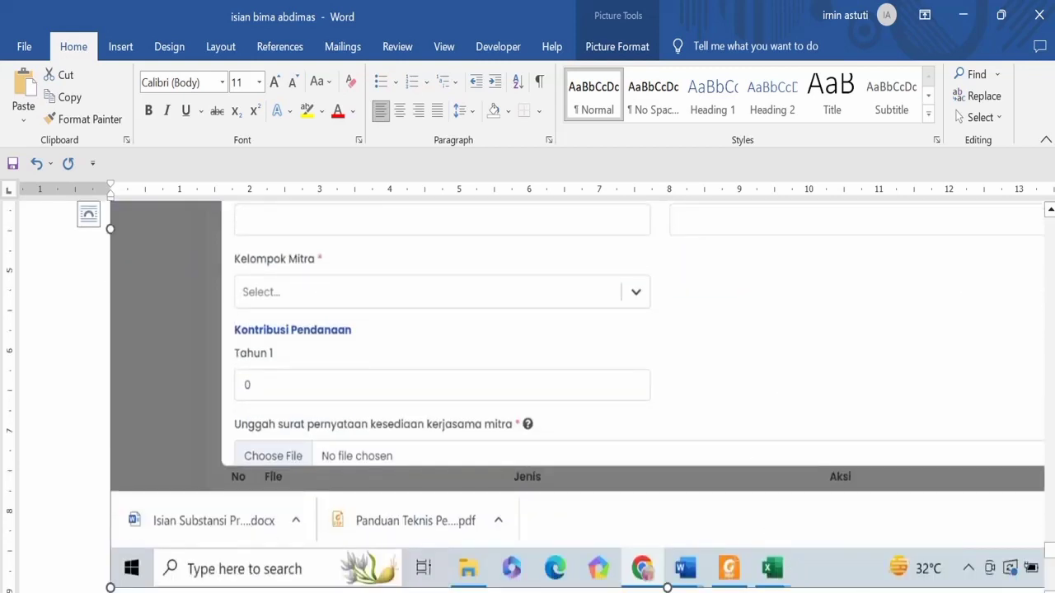
pyautogui.hscroll(5, 607, 419)
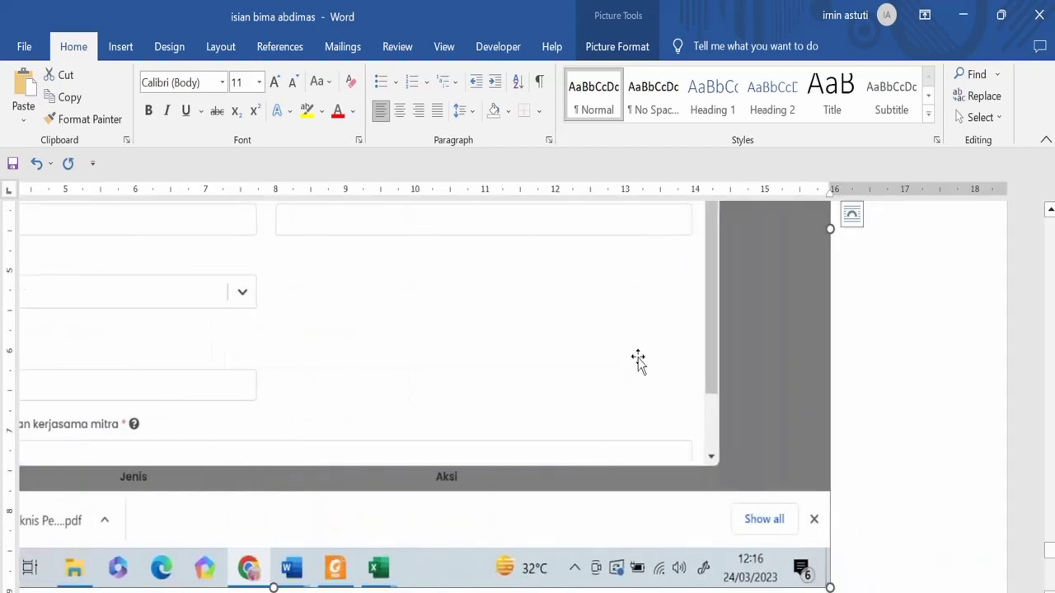
pyautogui.scroll(9, 645, 426)
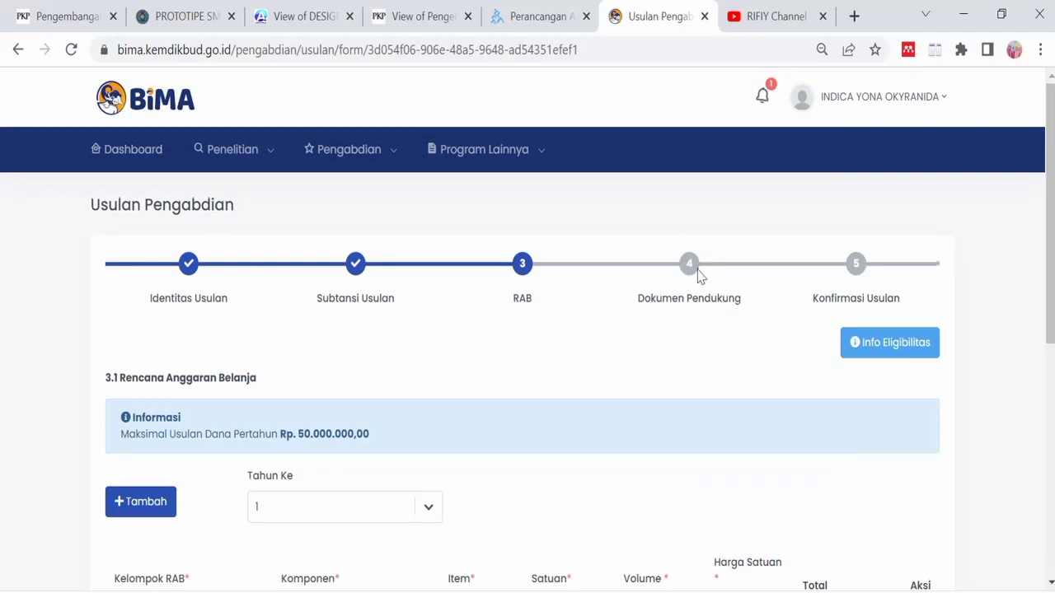
# - Submit the RAB budget table with Selanjutnya from the bottom of the page
pyautogui.scroll(-3, 697, 275)
pyautogui.scroll(-2, 698, 275)
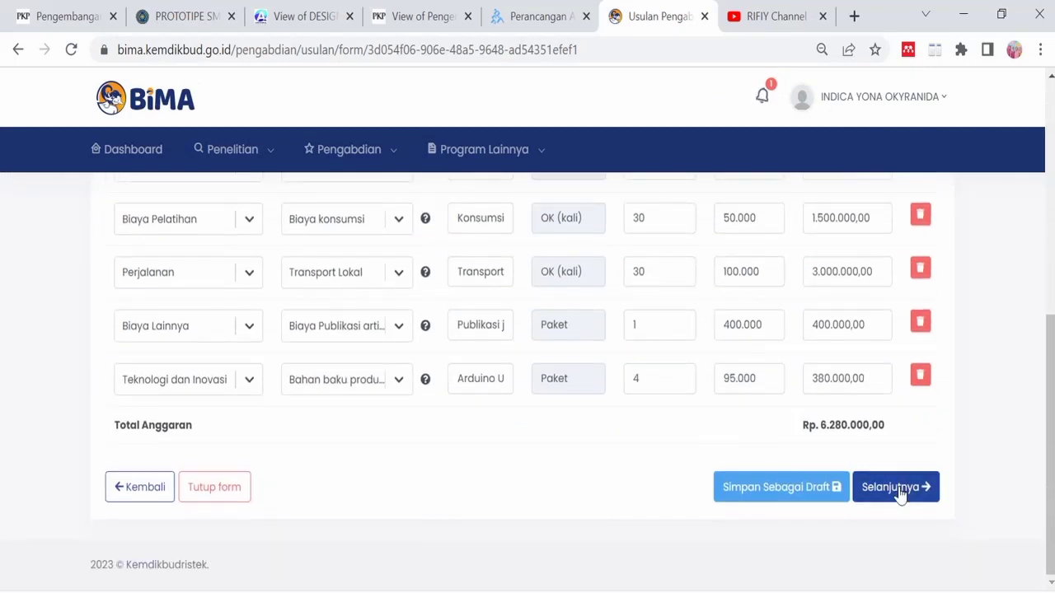
pyautogui.click(886, 485)
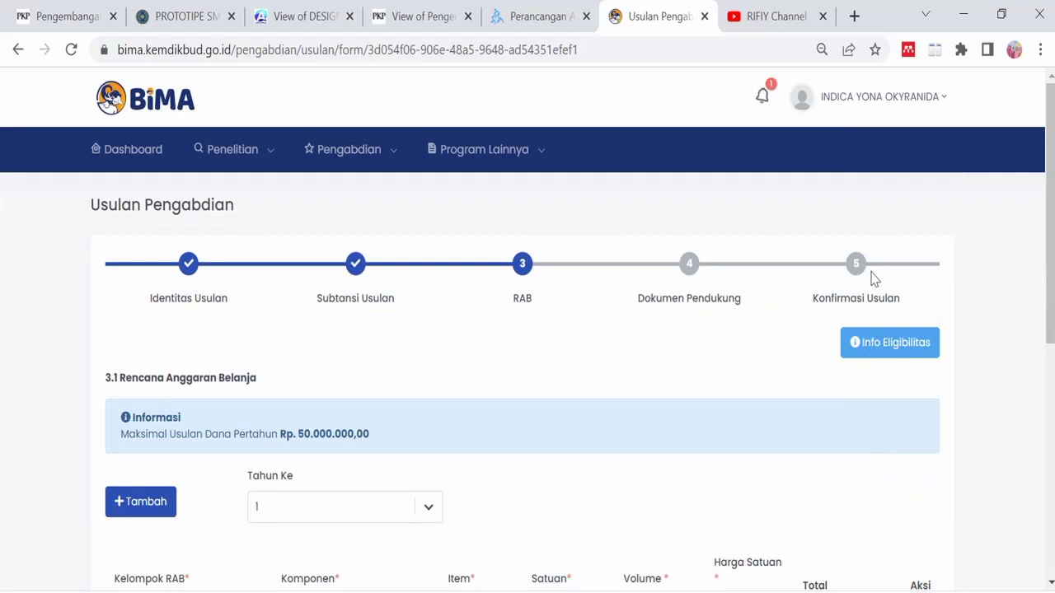
# - Check the five budget rows, honorarium through Arduino materials, and the Rp. 6.280.000,00 total
pyautogui.scroll(-1, 871, 272)
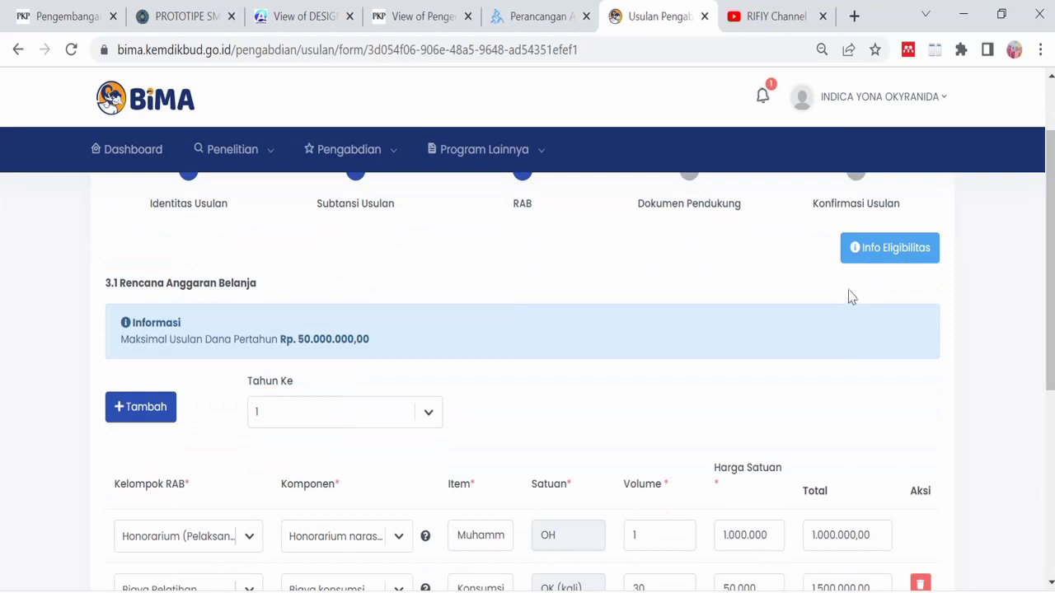
pyautogui.scroll(1, 787, 289)
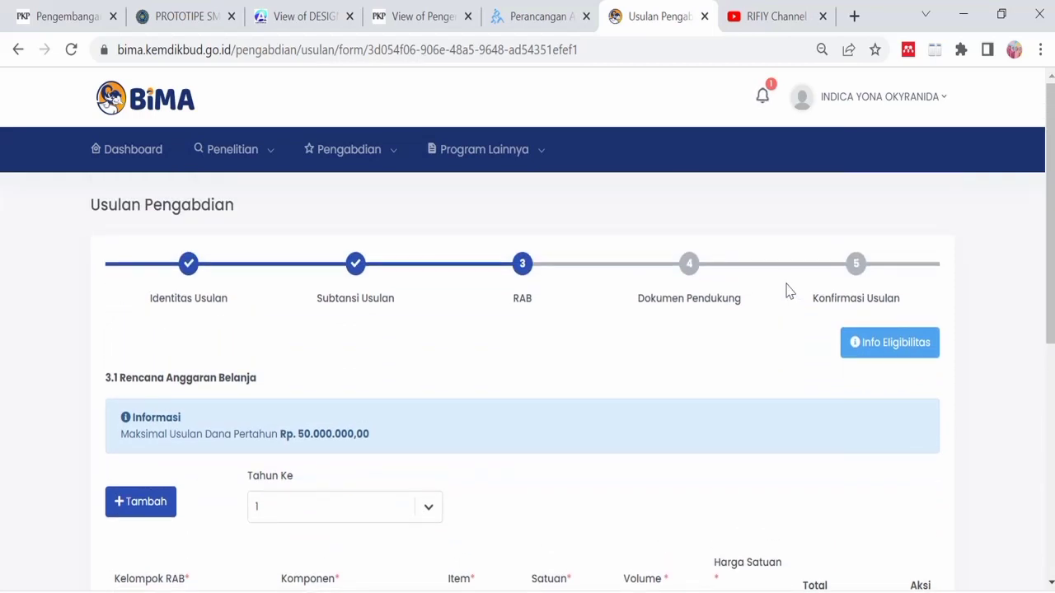
pyautogui.scroll(-5, 697, 346)
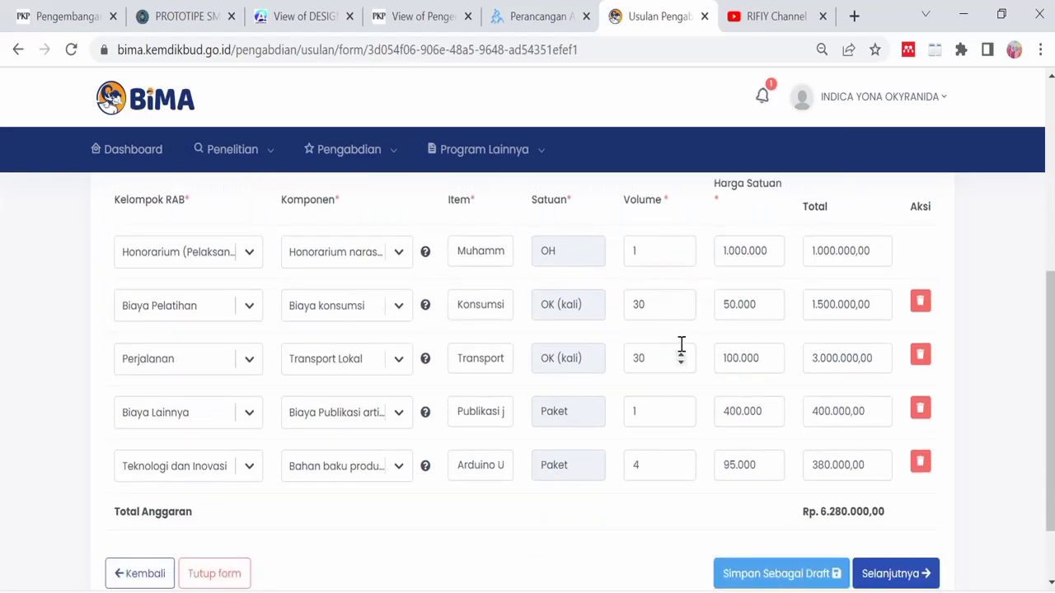
pyautogui.scroll(-1, 681, 344)
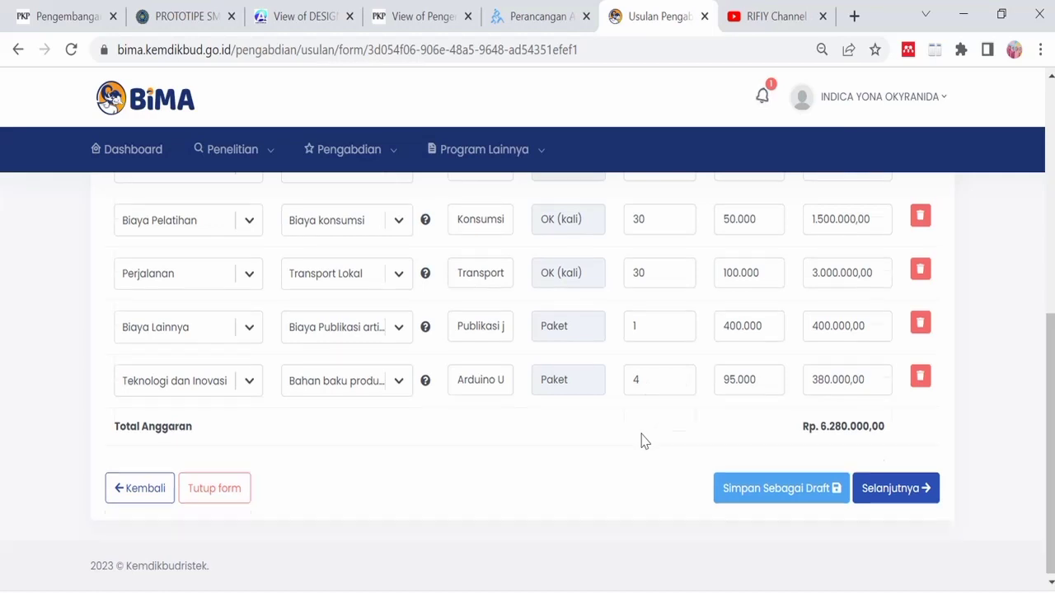
pyautogui.scroll(5, 641, 437)
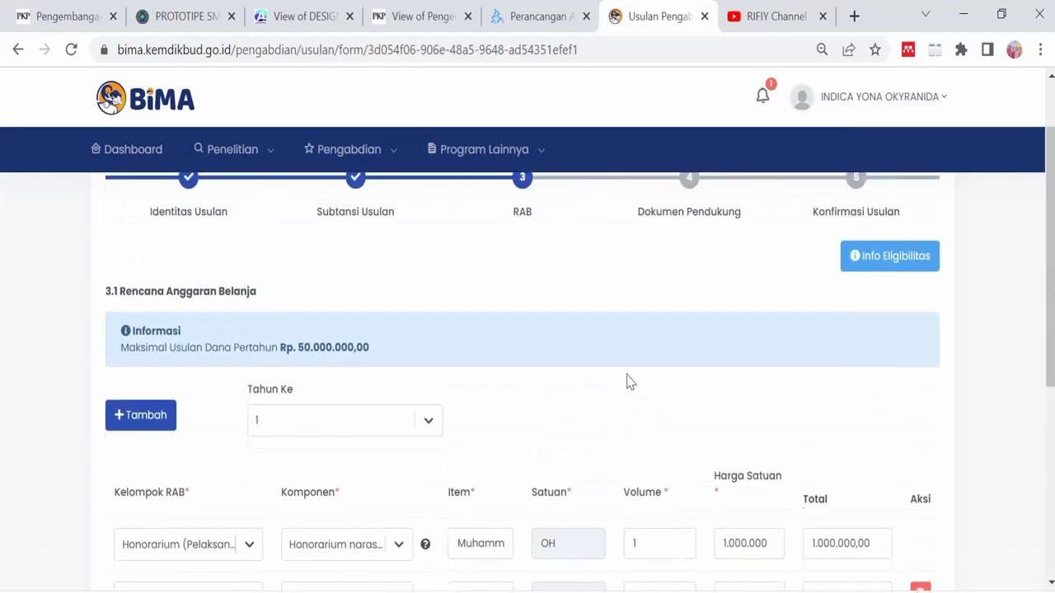
pyautogui.scroll(1, 627, 381)
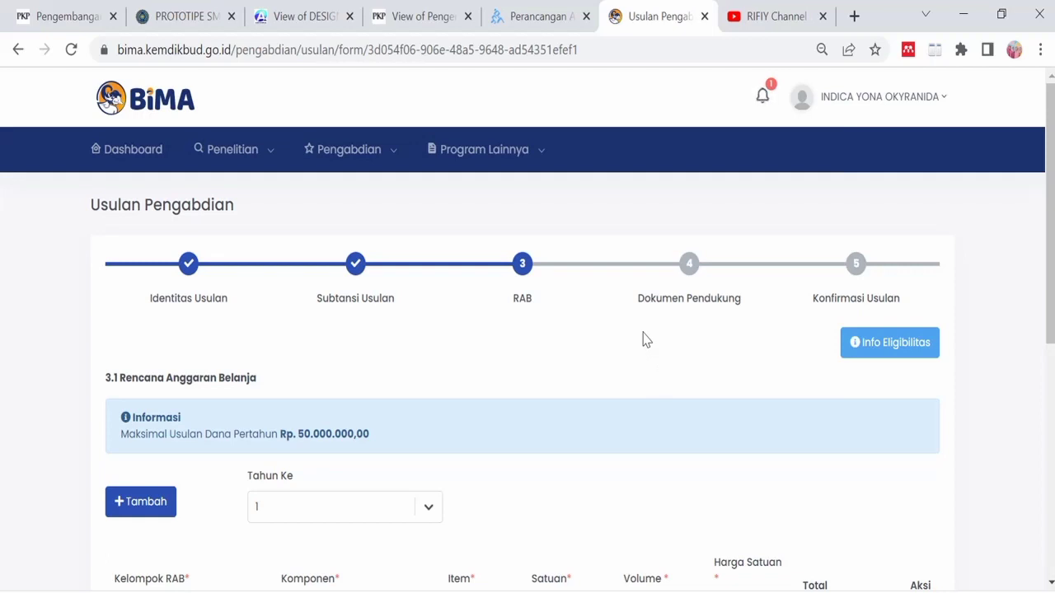
pyautogui.scroll(-5, 661, 344)
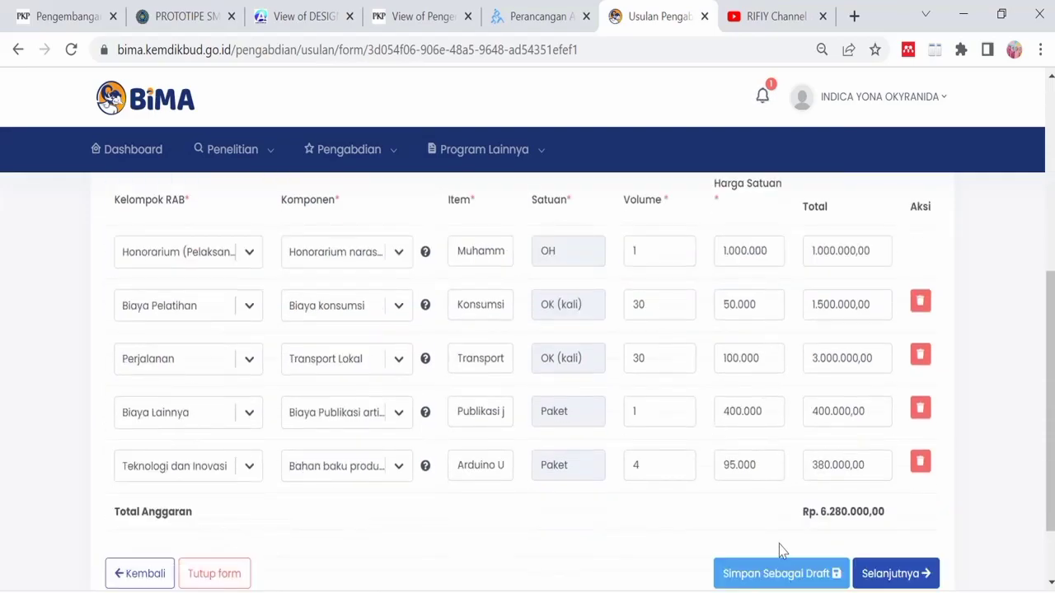